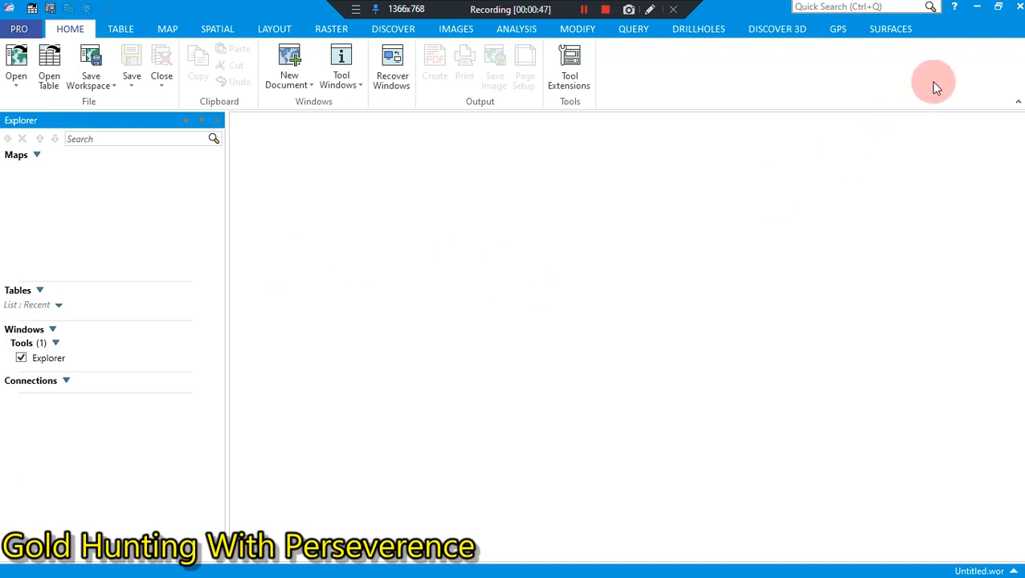
Step: Switch to the desktop and open the GOLD HUNTING YOUTUBE folder in a maximized File Explorer window
left_click(976, 6)
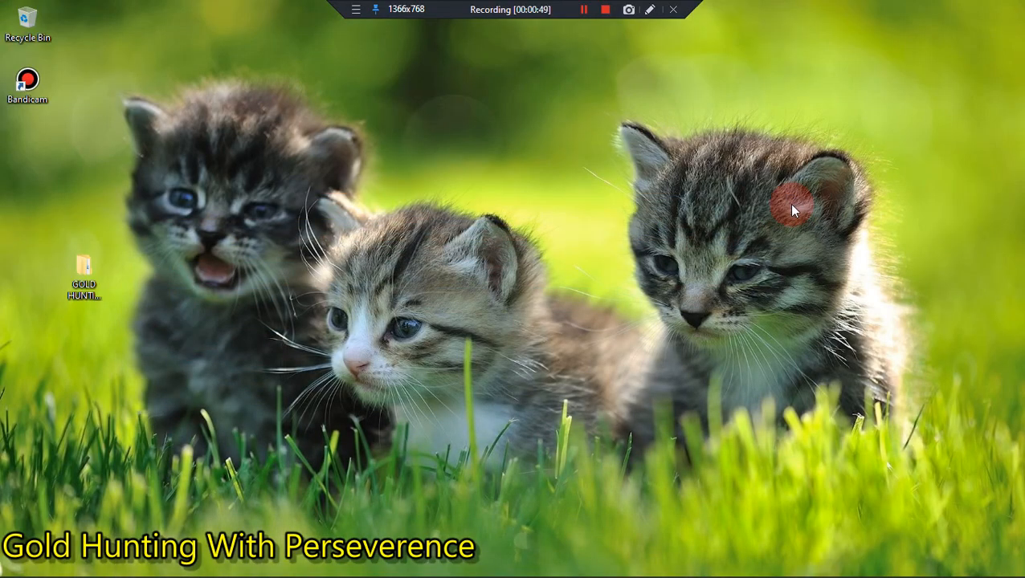
double_click(69, 271)
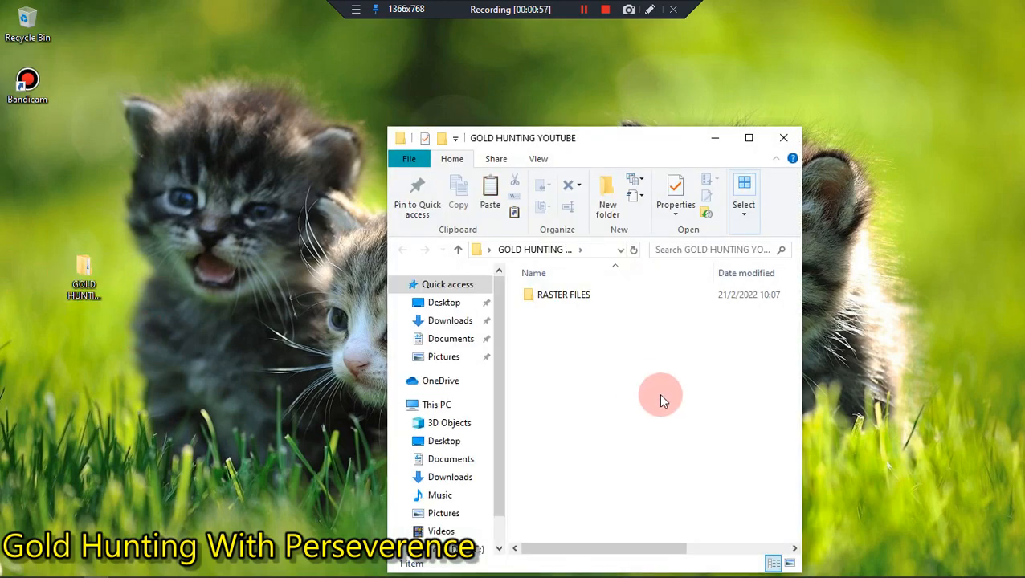
left_click(747, 139)
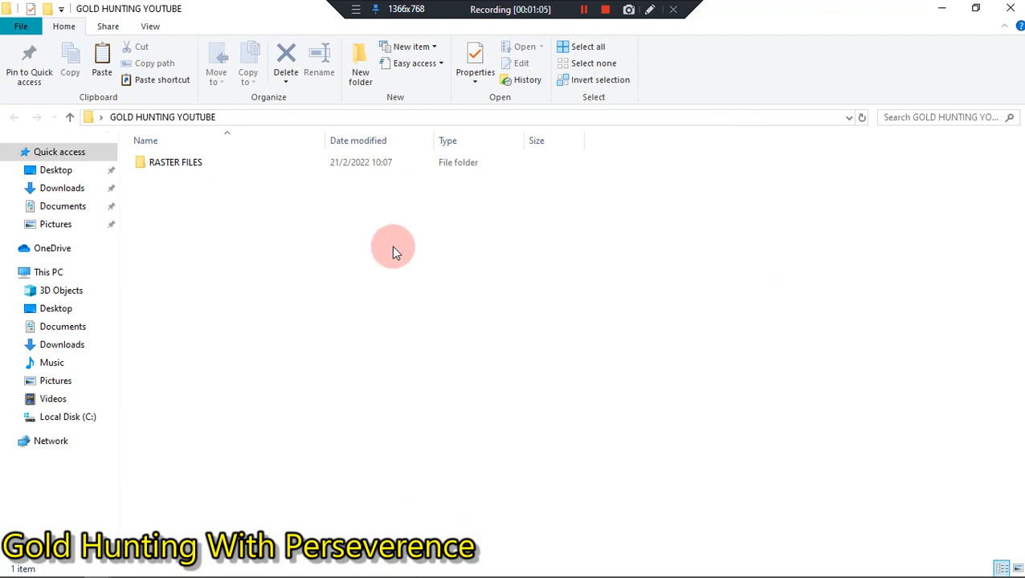
Step: Check the contents of the RASTER FILES folder and return to the GOLD HUNTING YOUTUBE folder
double_click(171, 164)
left_click(197, 333)
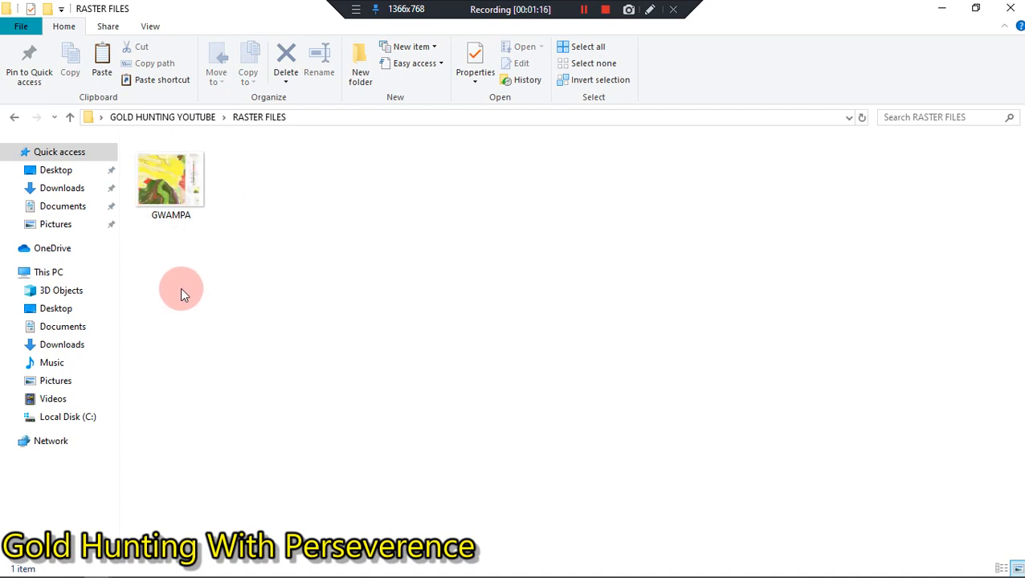
left_click(15, 120)
left_click(244, 265)
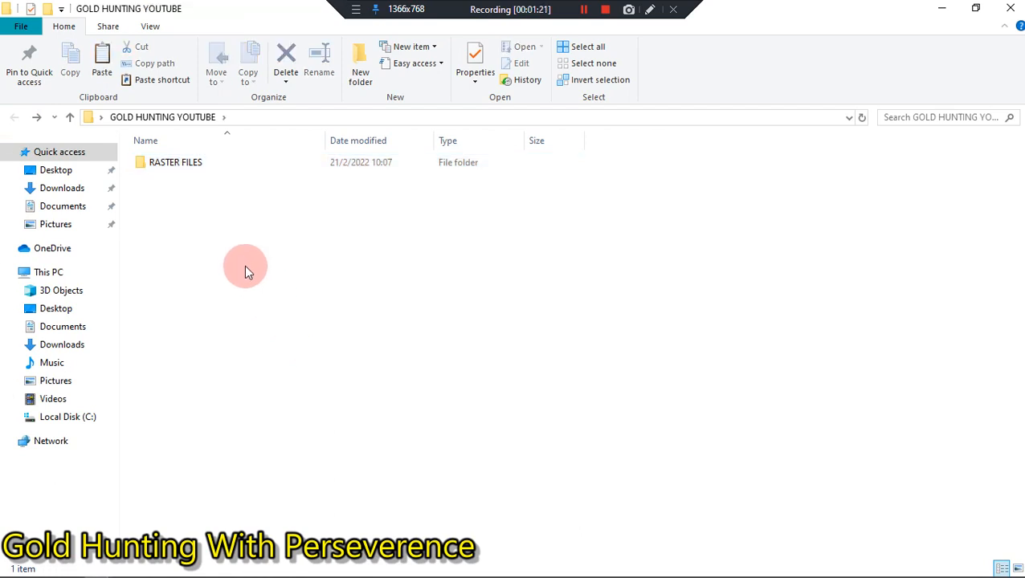
Step: Create a new folder named TABLES inside the GOLD HUNTING YOUTUBE folder
right_click(247, 270)
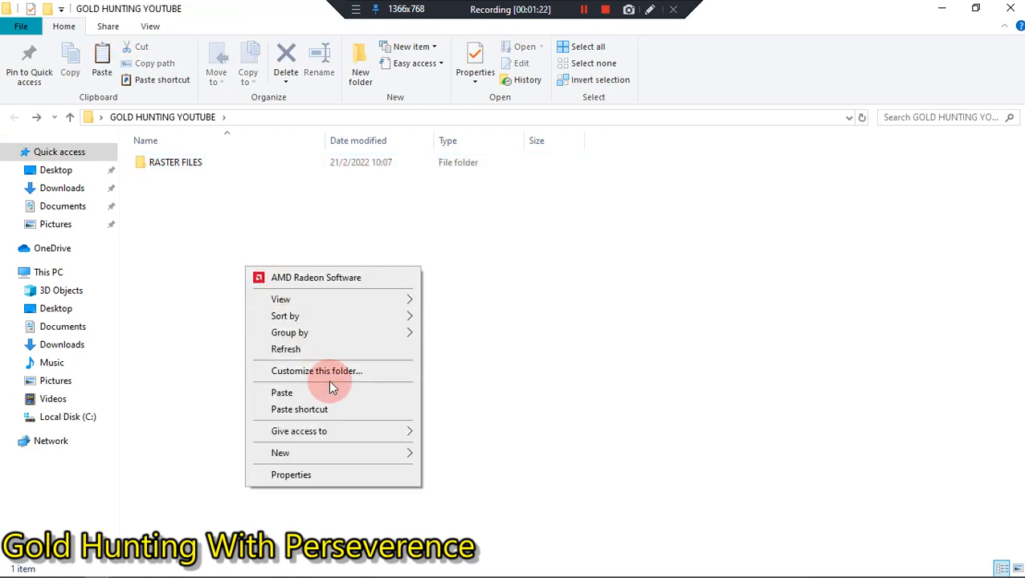
mouse_move(397, 448)
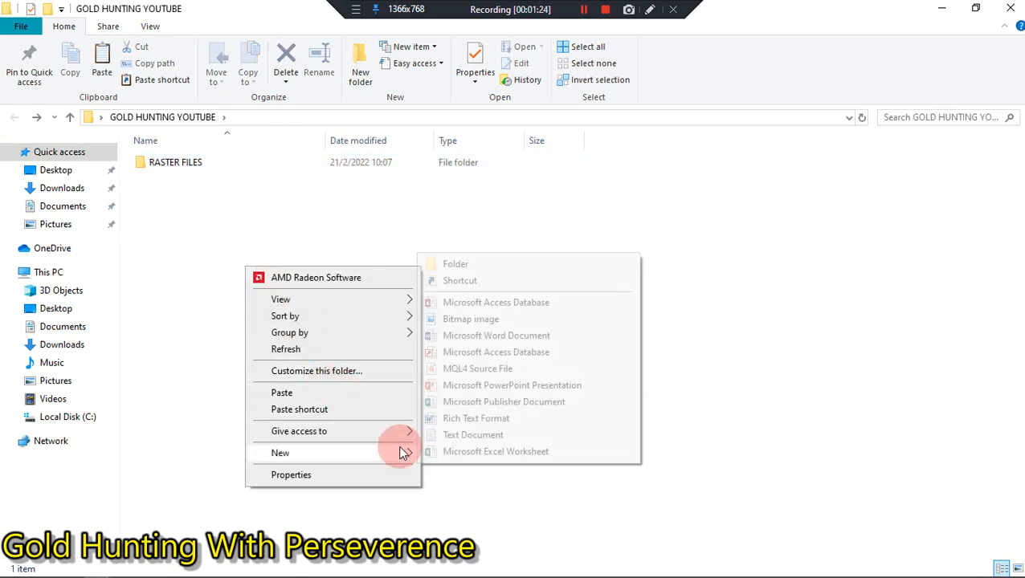
left_click(476, 269)
type("T")
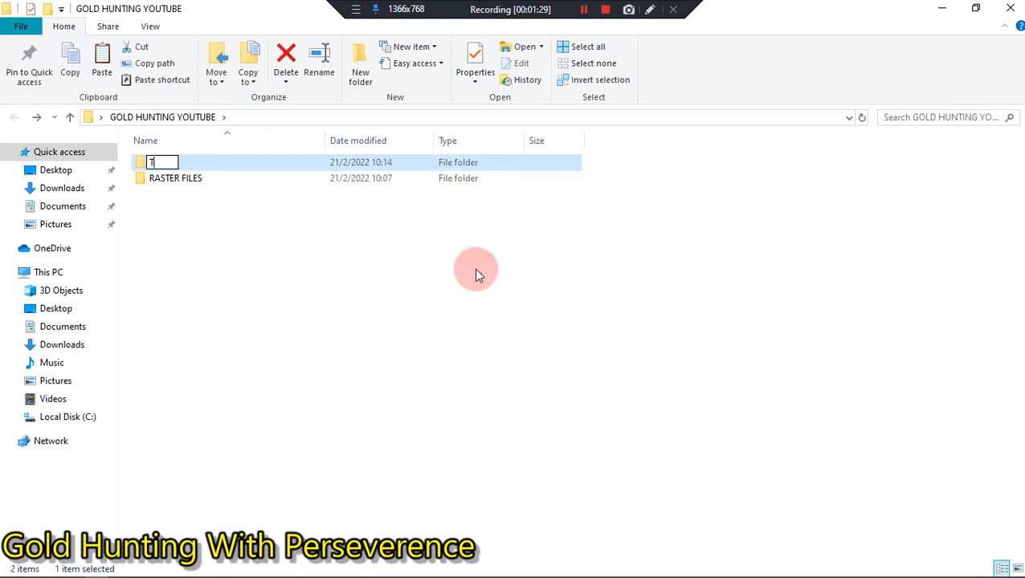
type("ABLES")
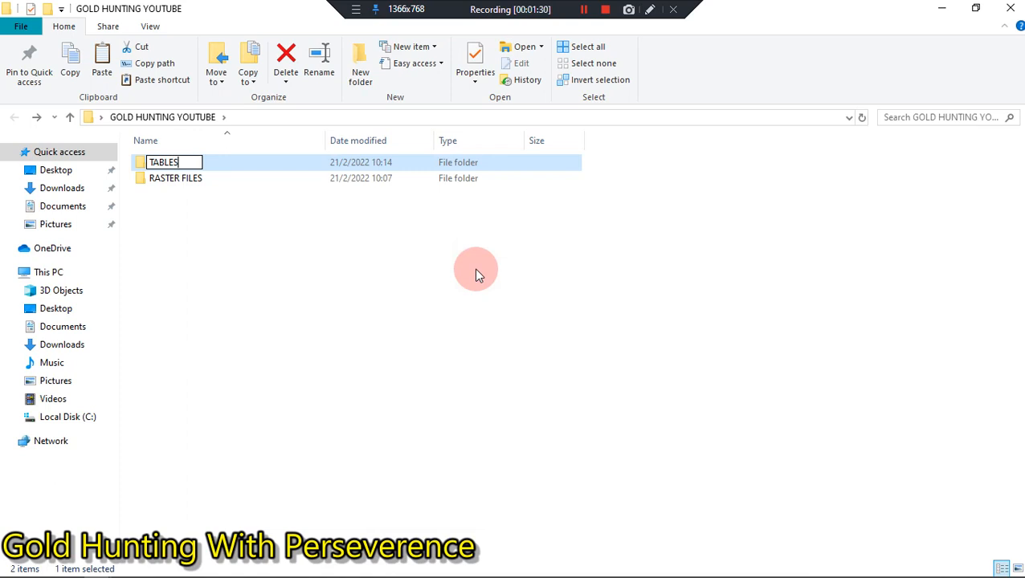
left_click(475, 271)
Step: Create a new folder named WORKSPACES inside the GOLD HUNTING YOUTUBE folder
right_click(476, 271)
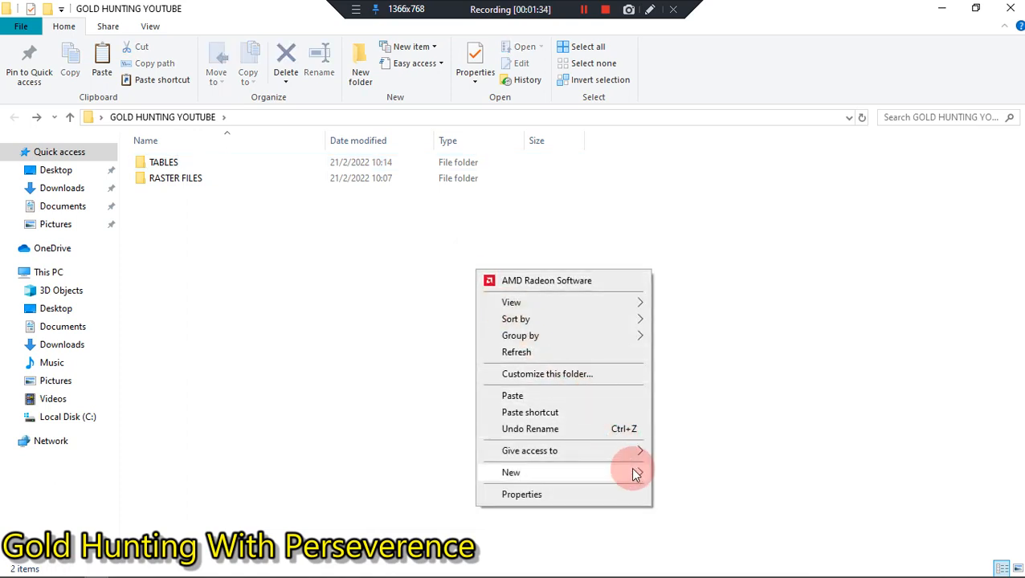
mouse_move(634, 474)
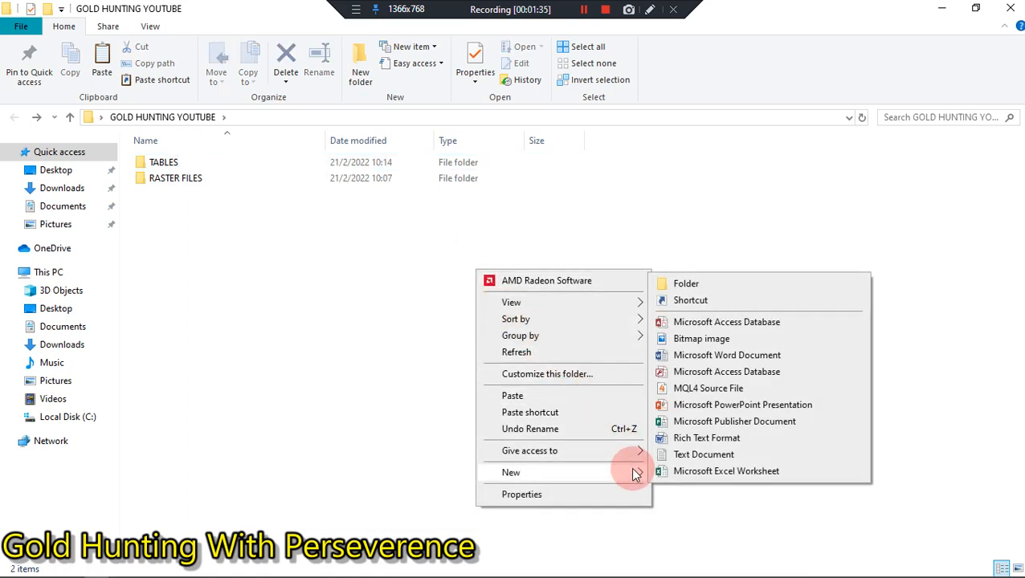
left_click(705, 289)
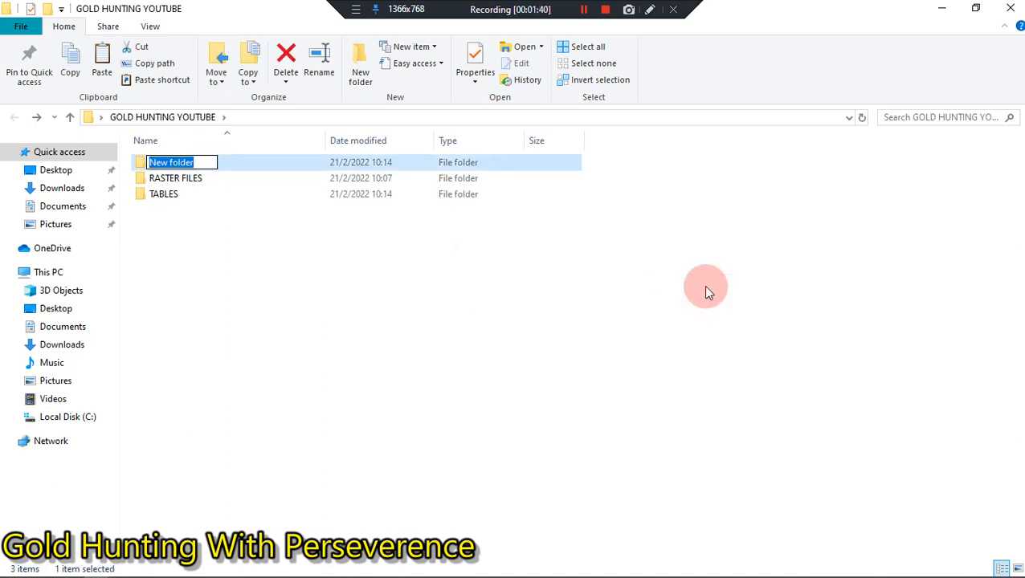
type("WO")
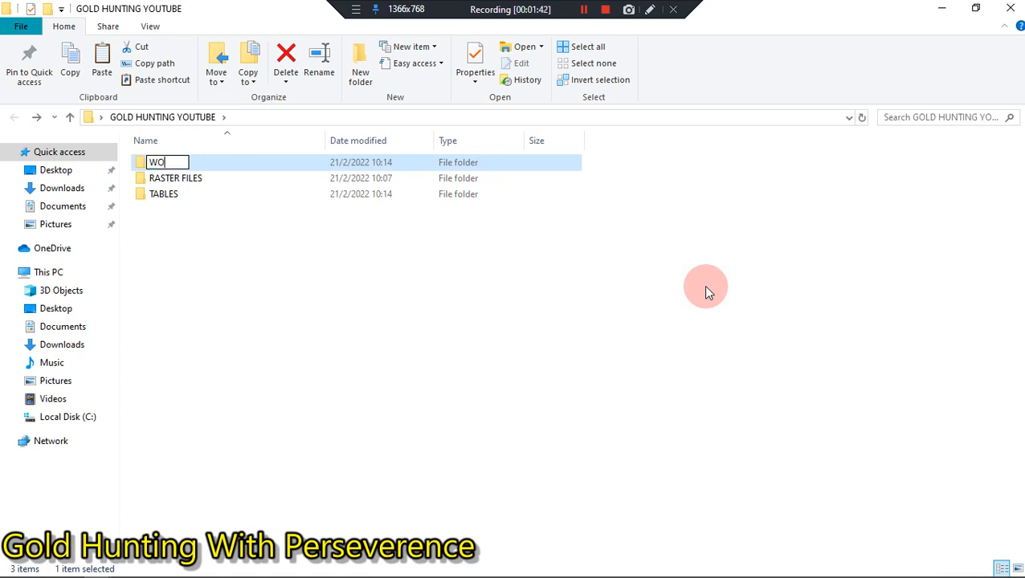
type("RKSPACES")
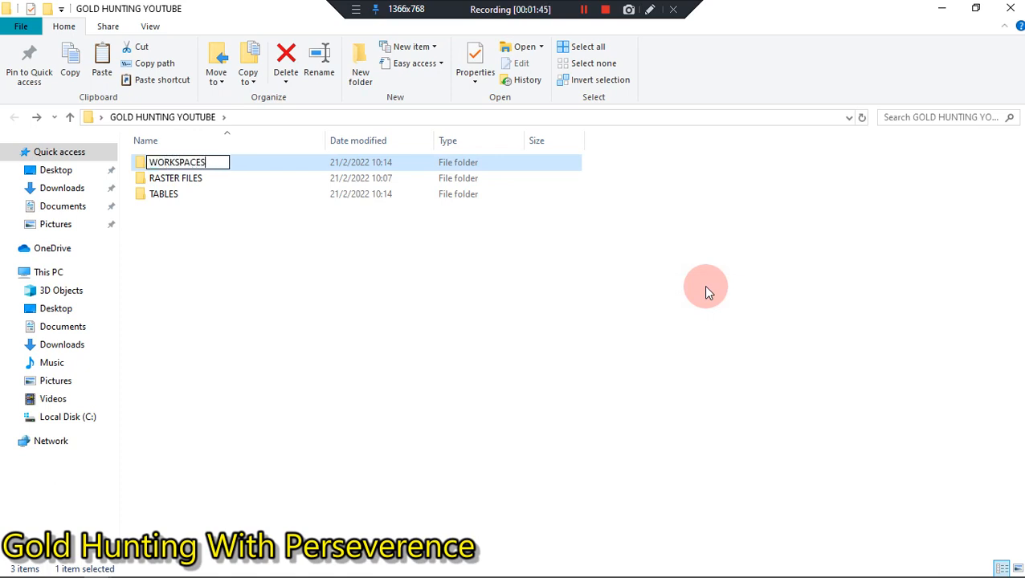
left_click(371, 294)
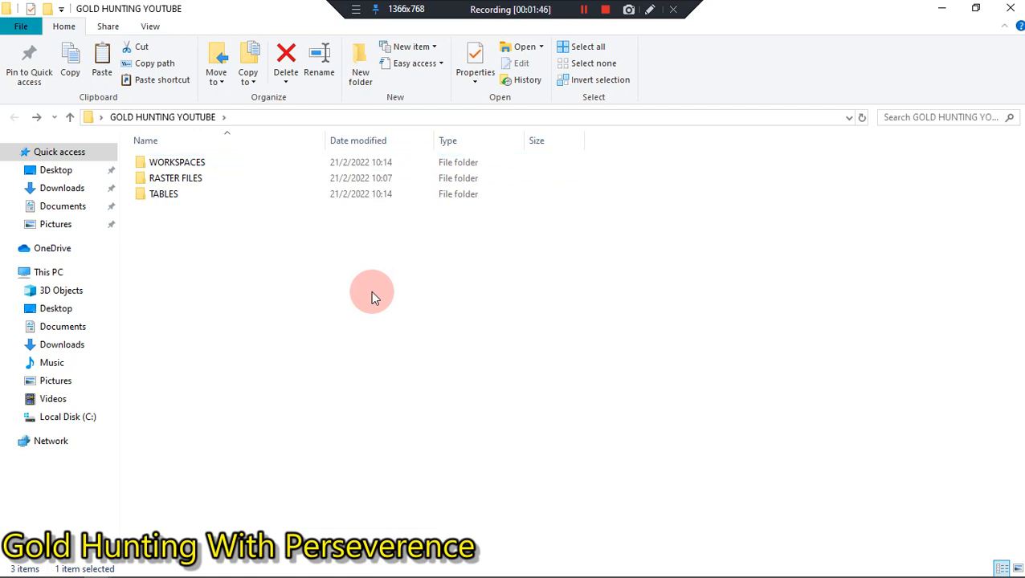
Step: Create a new folder named OUTPUT MAPS inside the GOLD HUNTING YOUTUBE folder
right_click(372, 295)
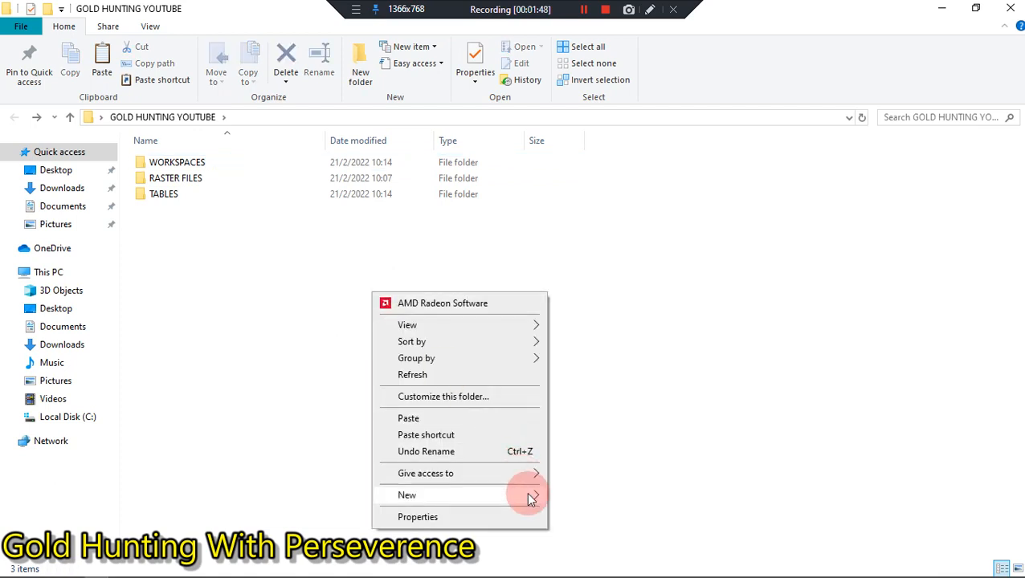
mouse_move(530, 498)
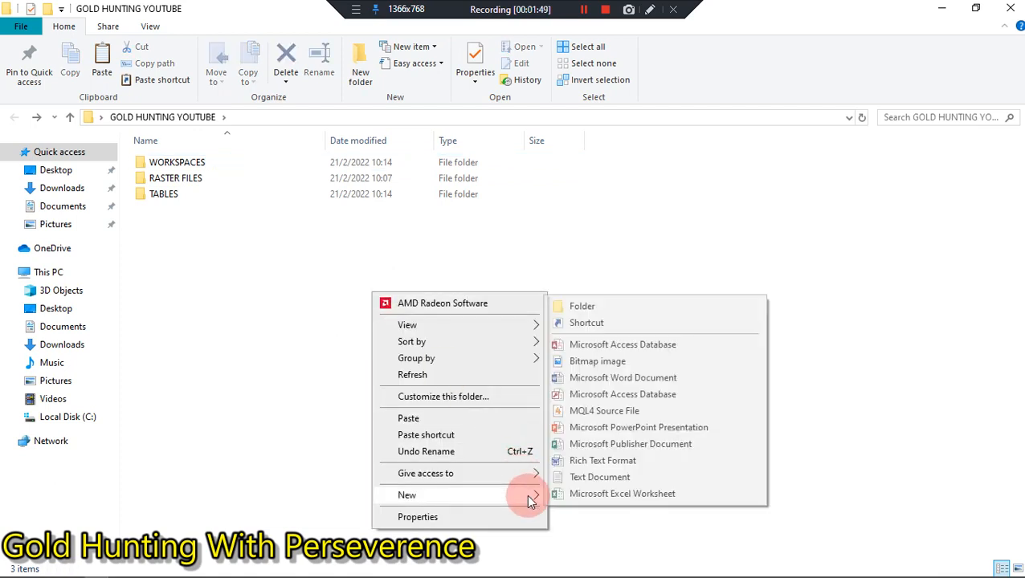
left_click(601, 305)
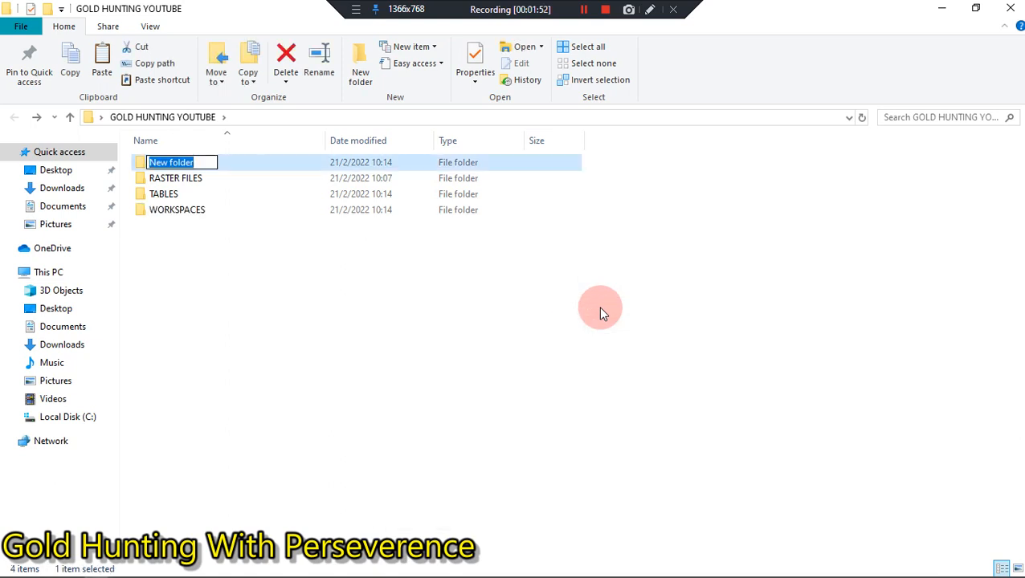
type("OU")
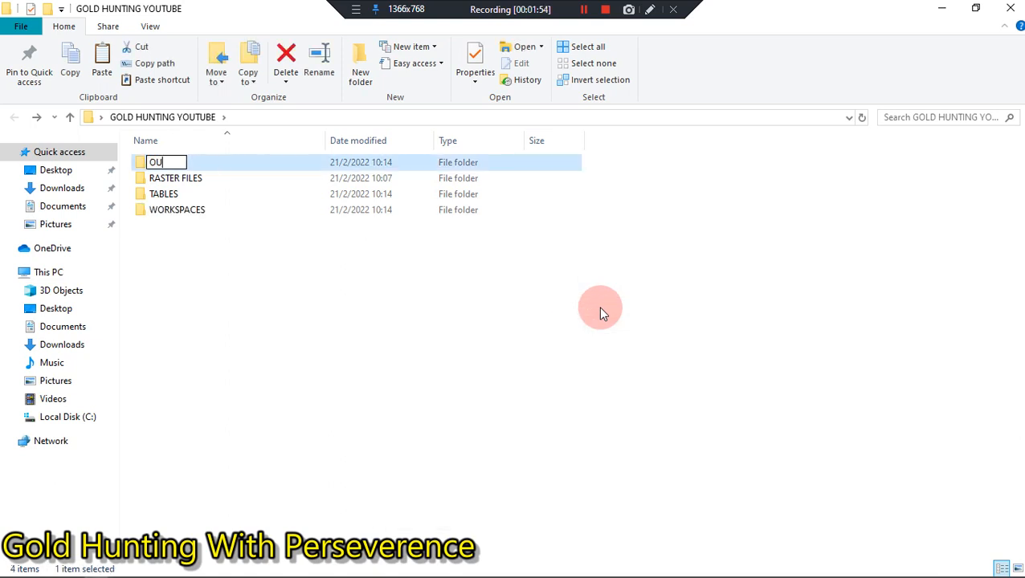
type("TPUT M")
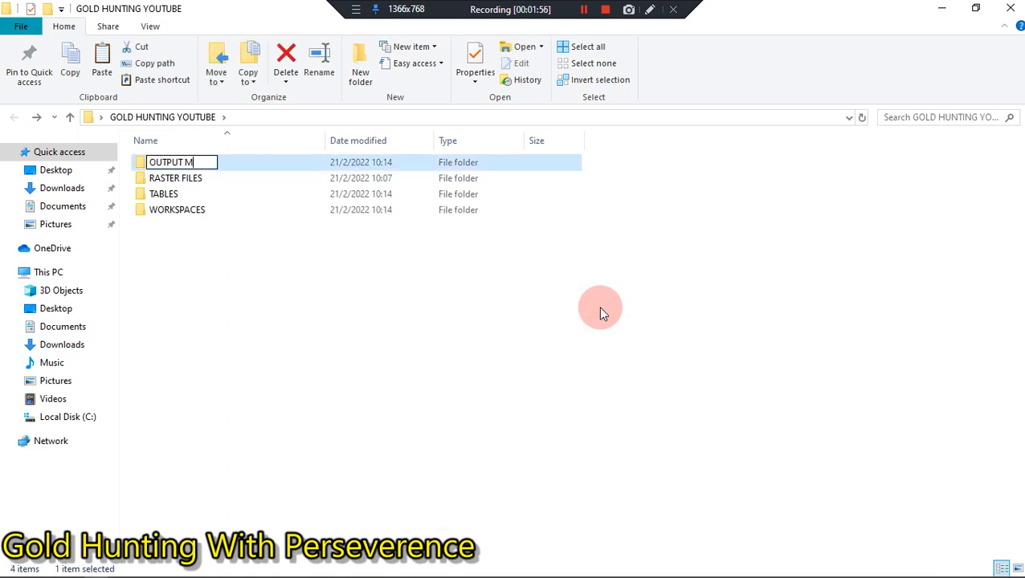
type("APS")
left_click(354, 411)
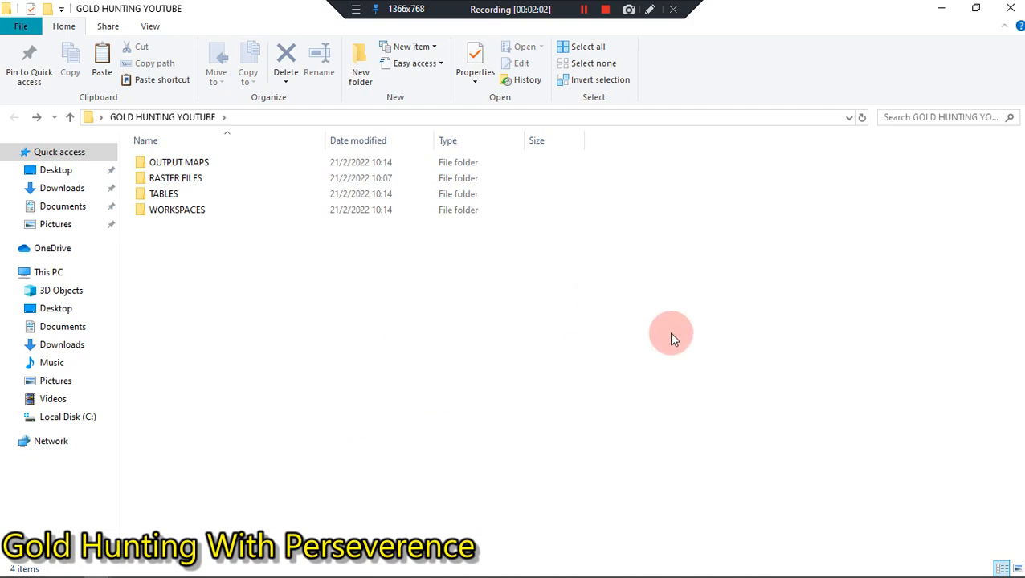
Step: Switch back to MapInfo Pro and, for opening a table, browse to RASTER FILES in the desktop's GOLD HUNTING YOUTUBE folder
left_click(943, 11)
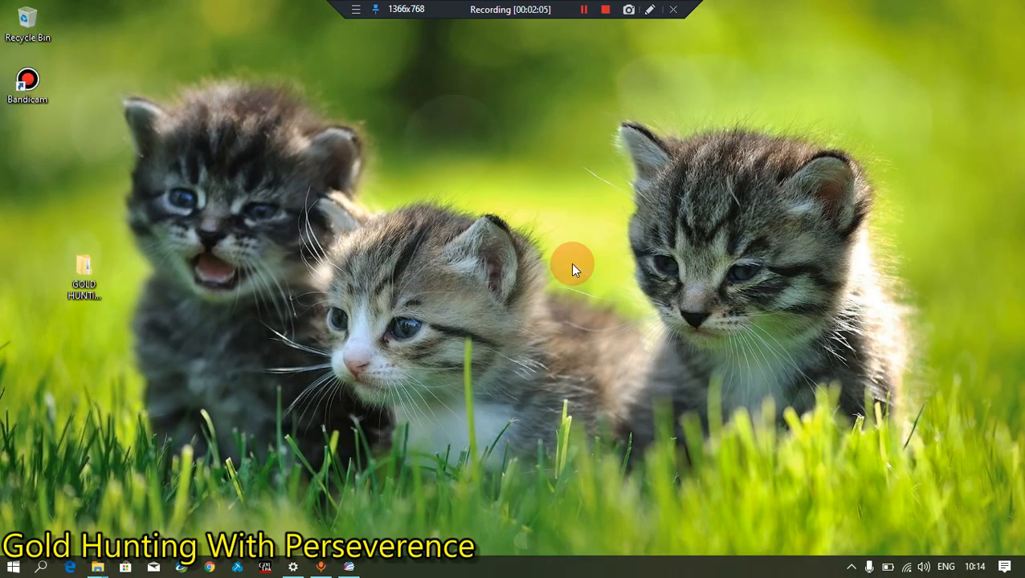
left_click(348, 568)
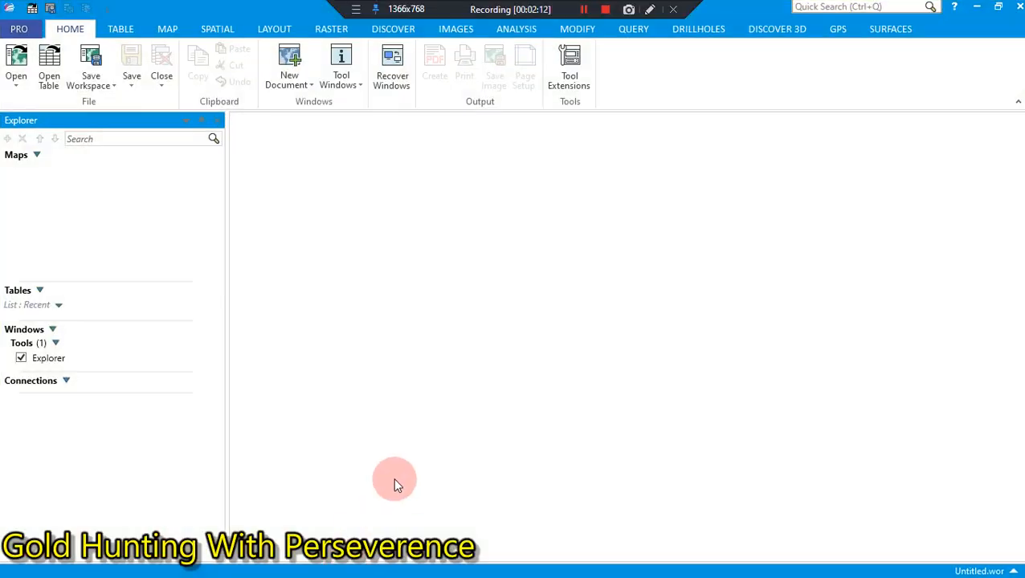
left_click(16, 90)
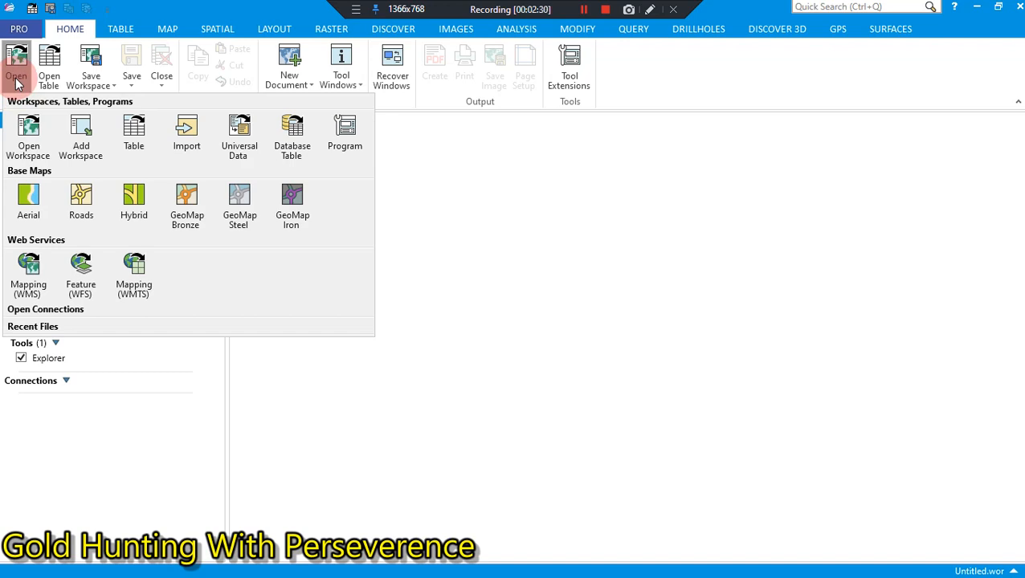
left_click(118, 127)
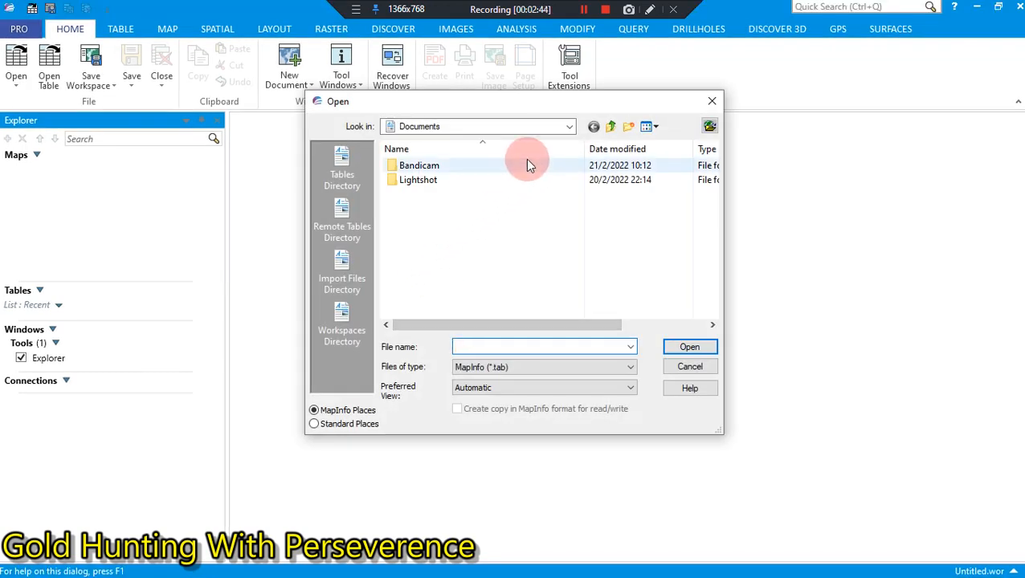
left_click(569, 126)
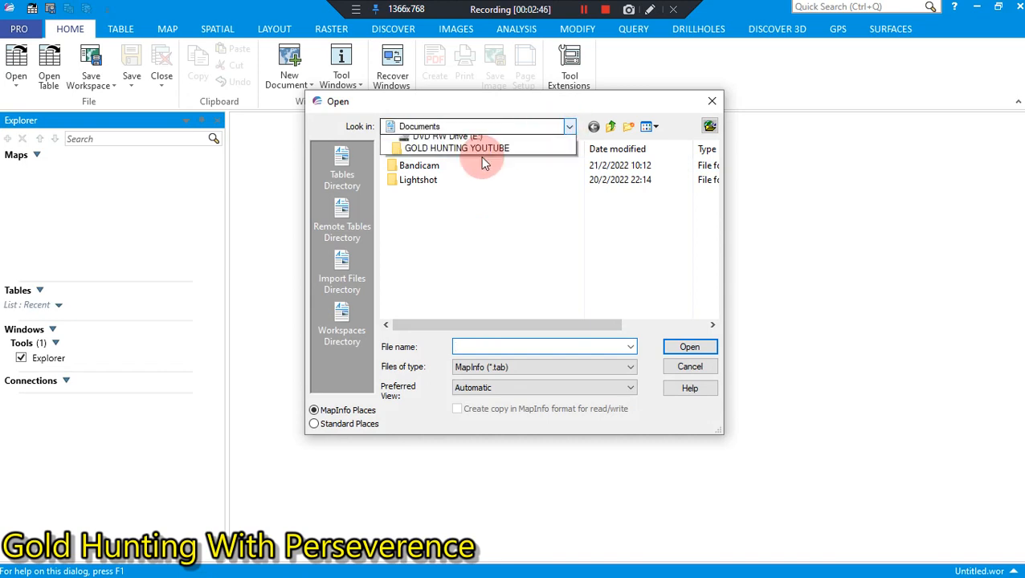
left_click(438, 154)
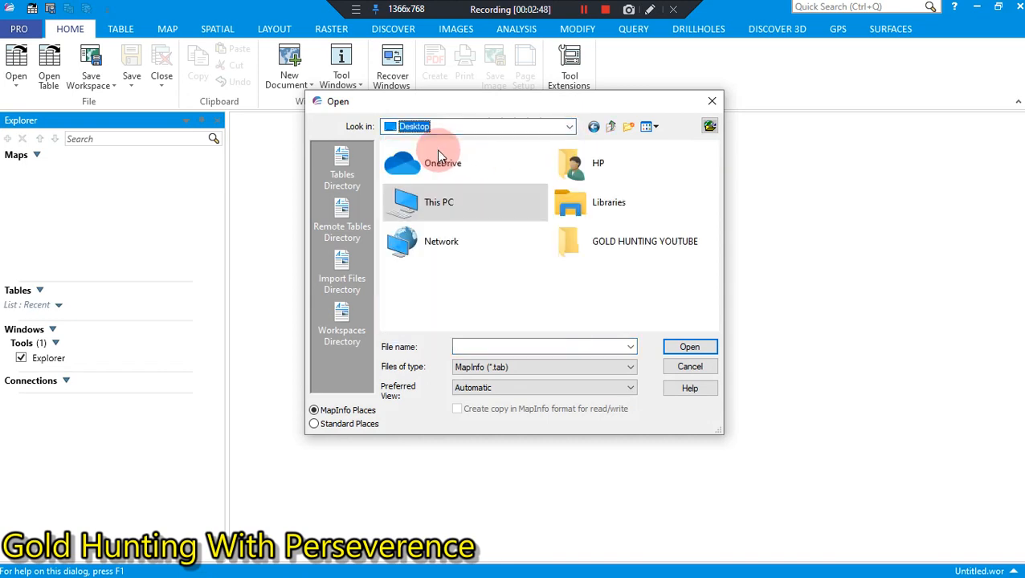
double_click(602, 250)
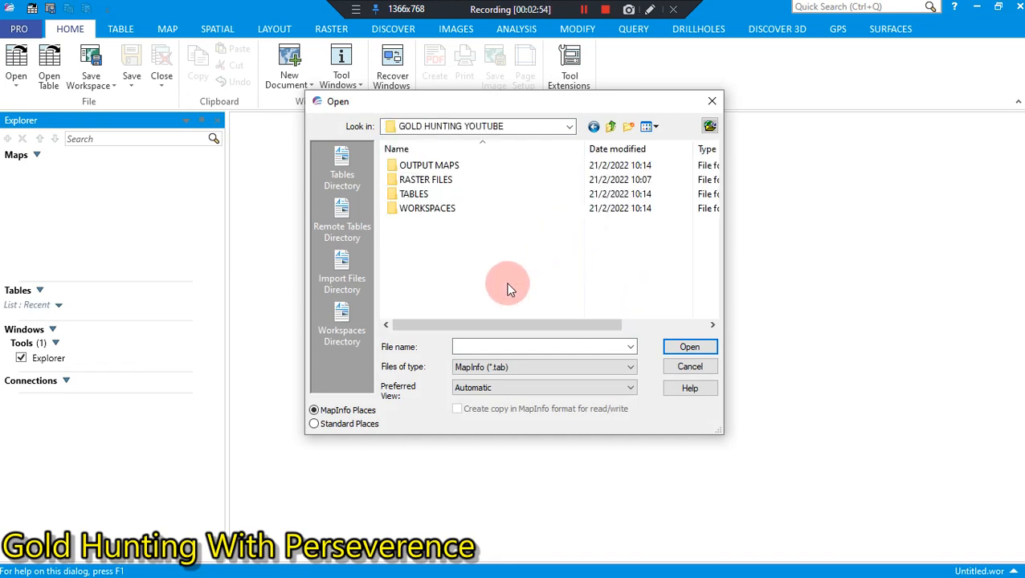
double_click(410, 186)
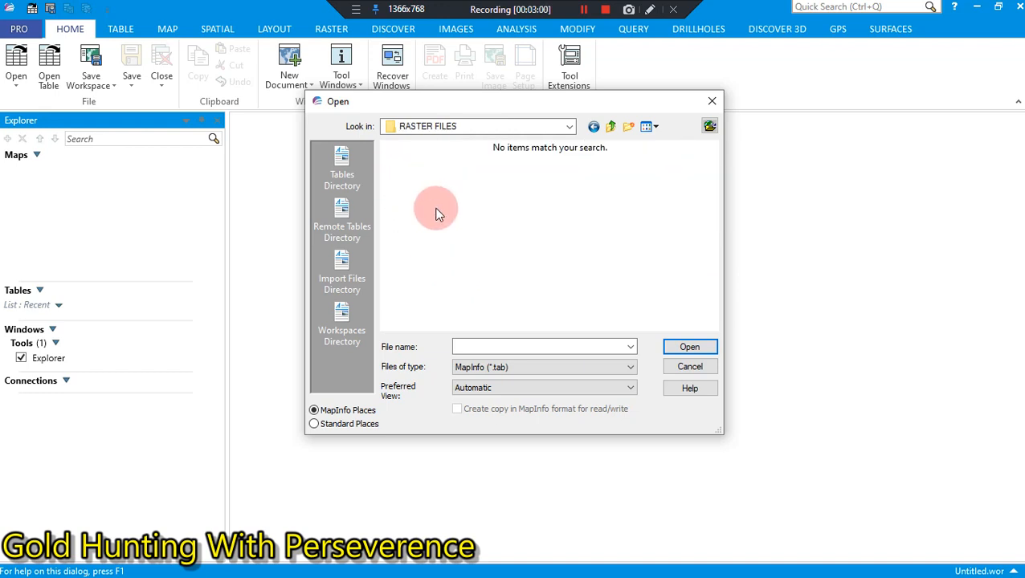
Step: Set the file type for opening to Raster Image
left_click(533, 368)
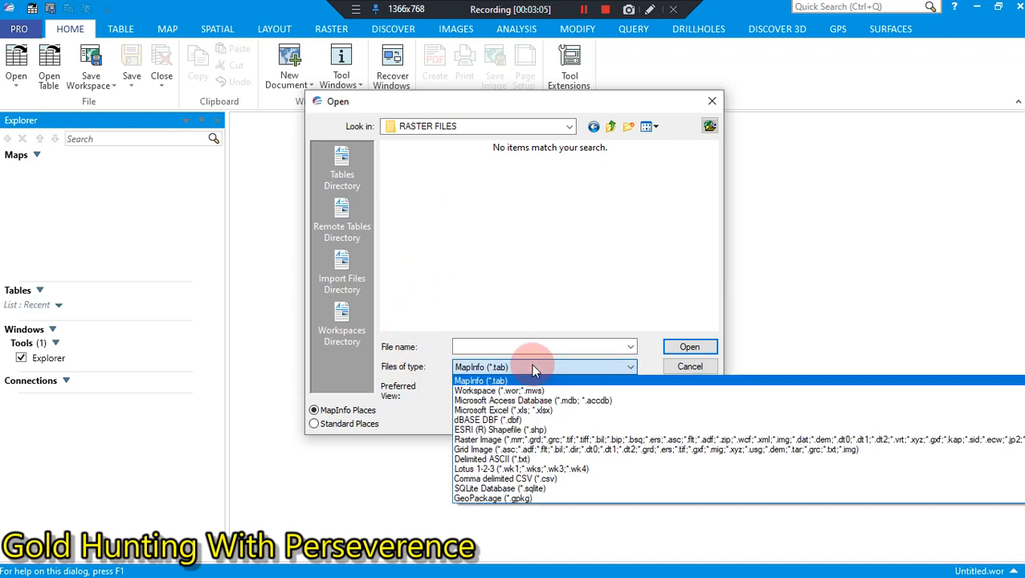
left_click(595, 440)
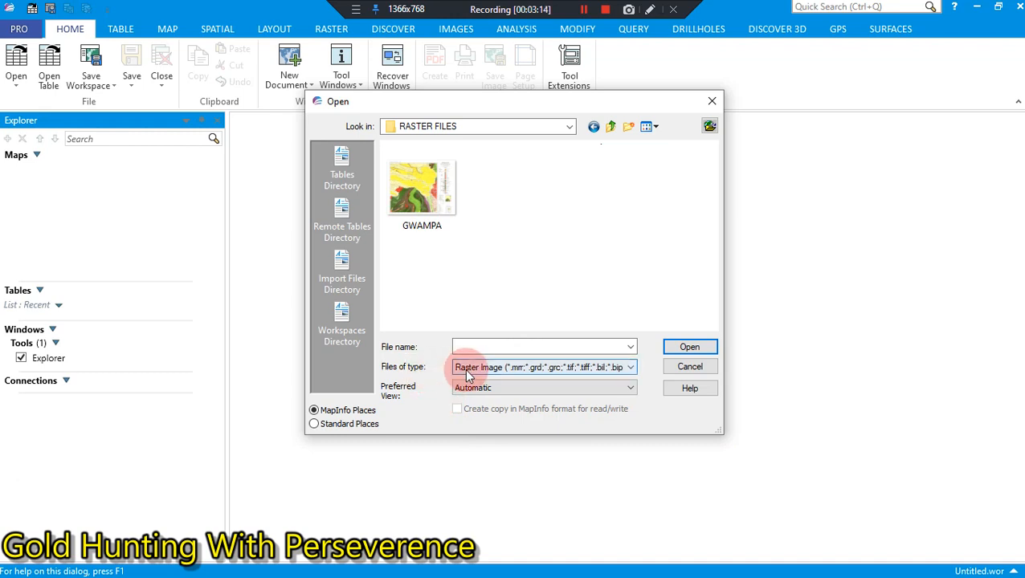
left_click(511, 368)
left_click(517, 372)
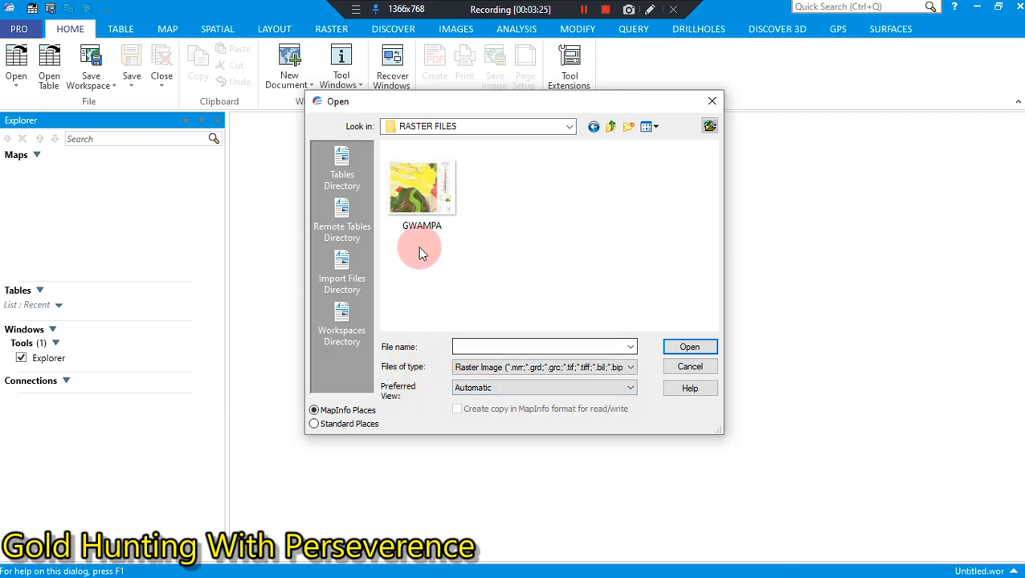
Step: Open the GWAMPA raster image and choose to register it with geographic coordinates
left_click(421, 215)
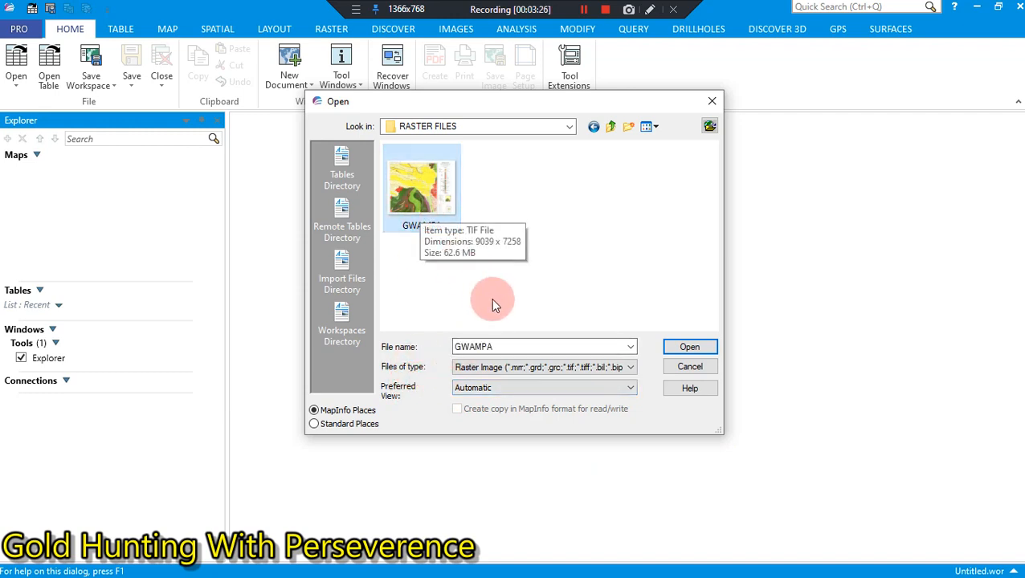
left_click(687, 350)
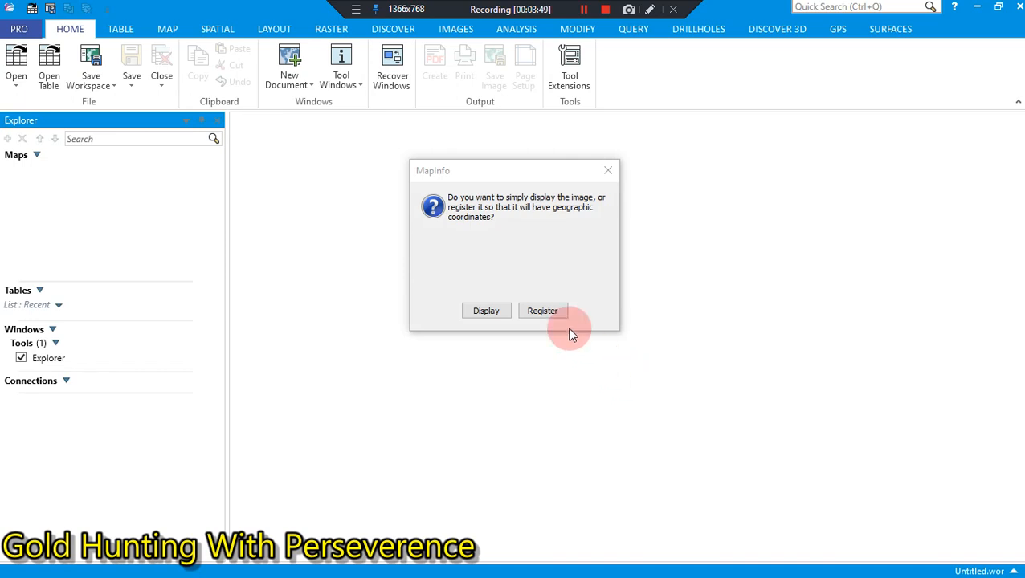
left_click(543, 312)
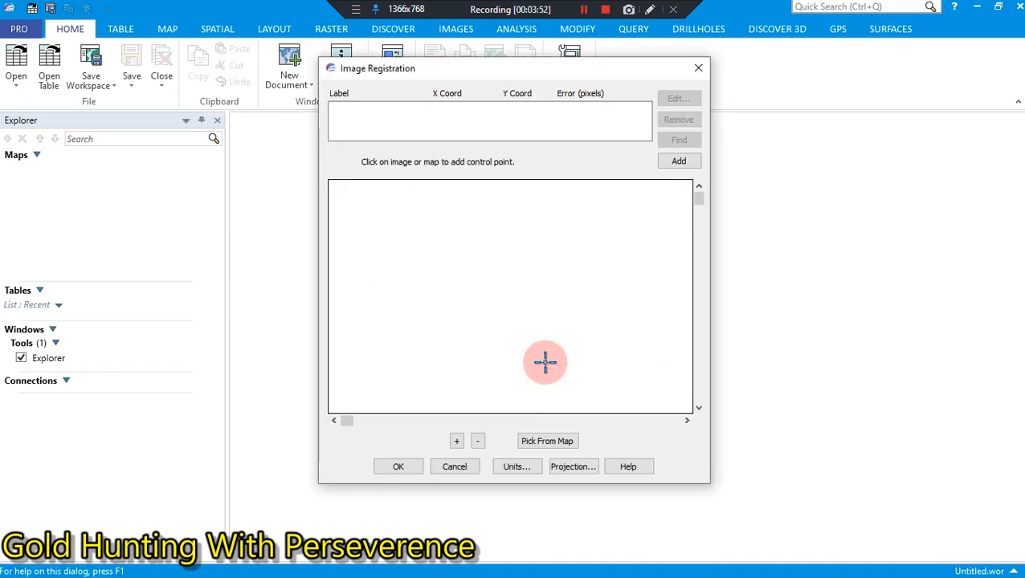
Step: Locate the map's north-west corner with its 28° 30' and 19° 00' labels in the image registration preview
left_click(697, 406)
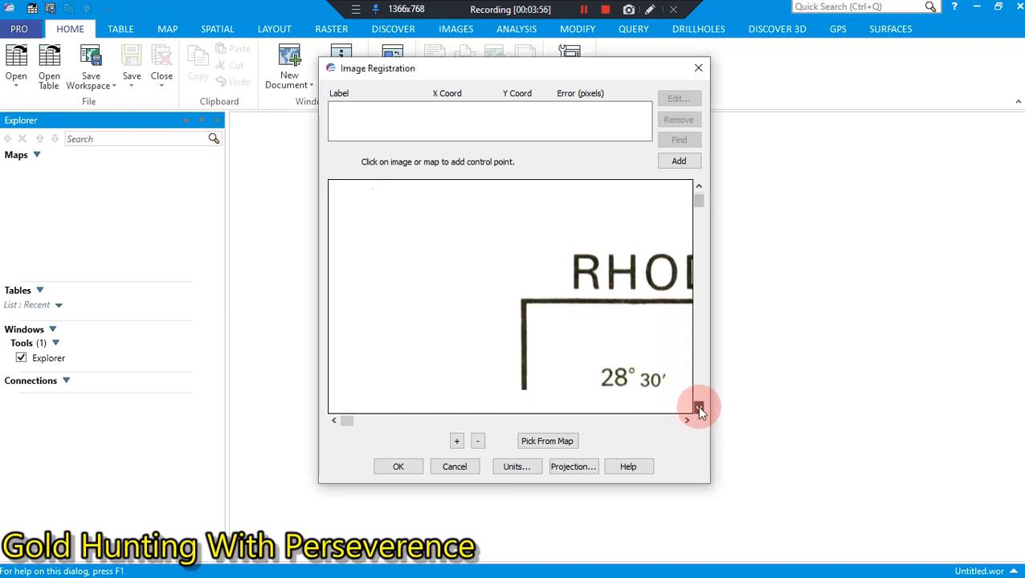
left_click(697, 407)
left_click(697, 407)
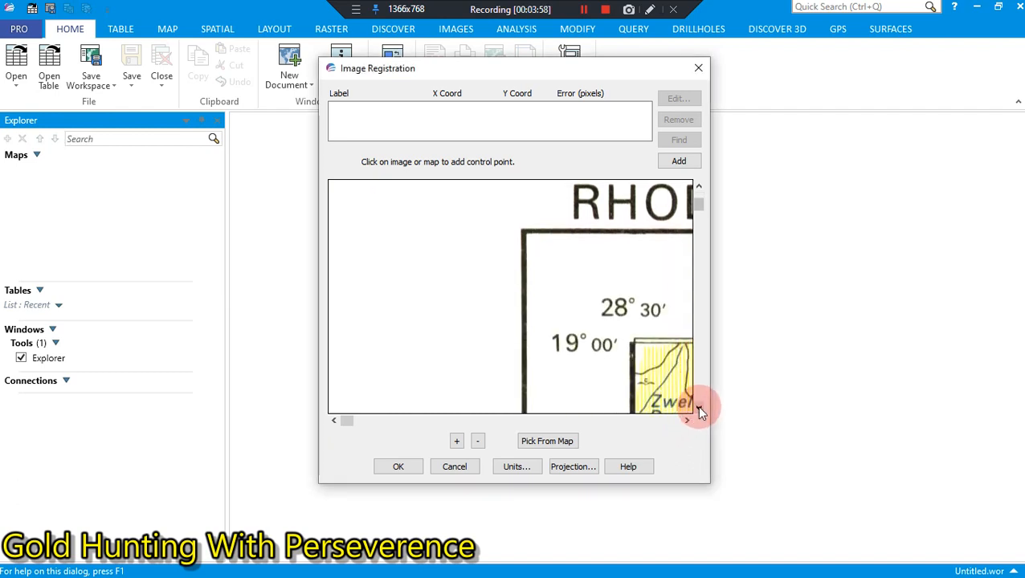
left_click(685, 419)
left_click(685, 419)
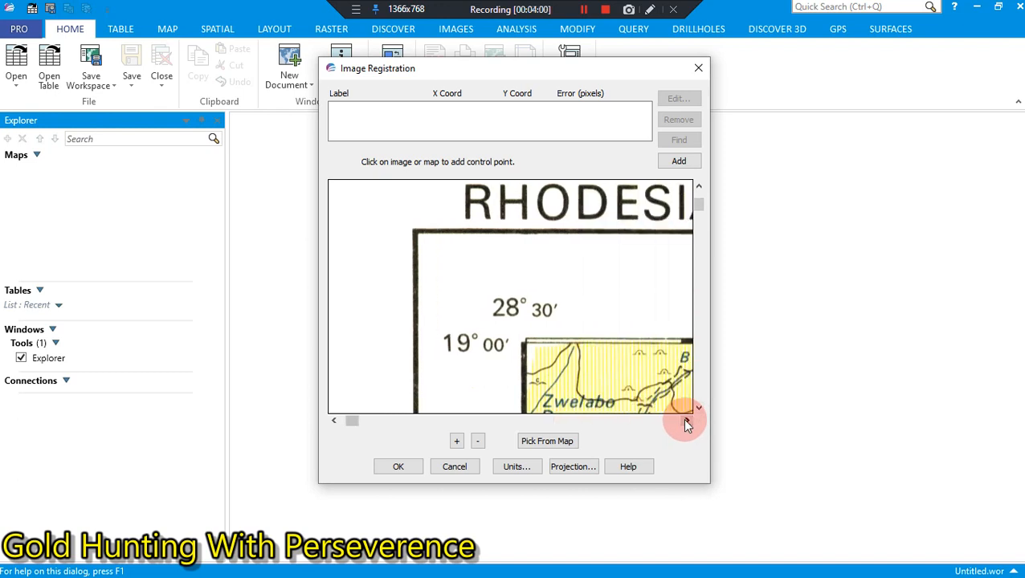
left_click(697, 408)
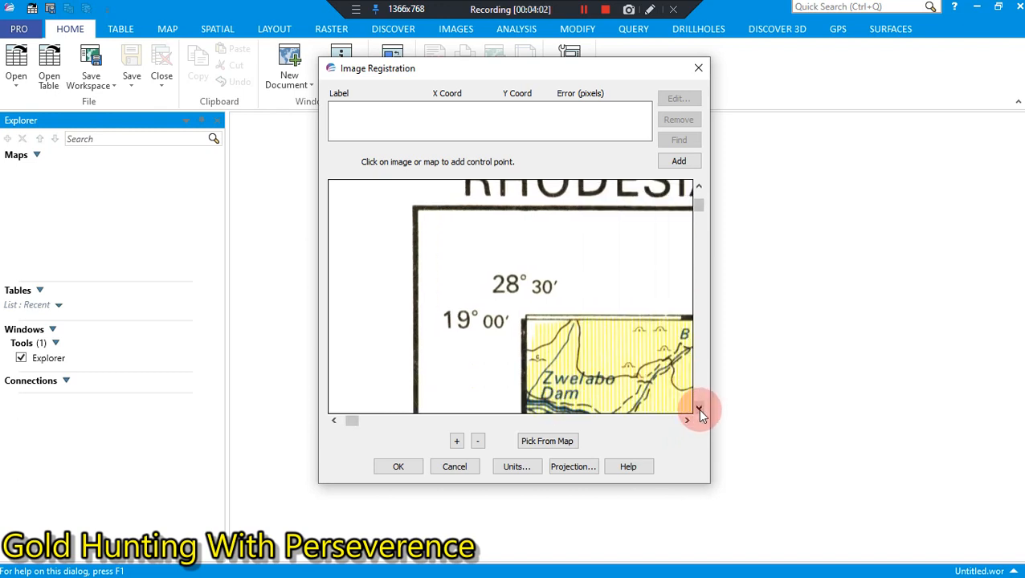
Step: Check the projection selected for the image registration
left_click(554, 471)
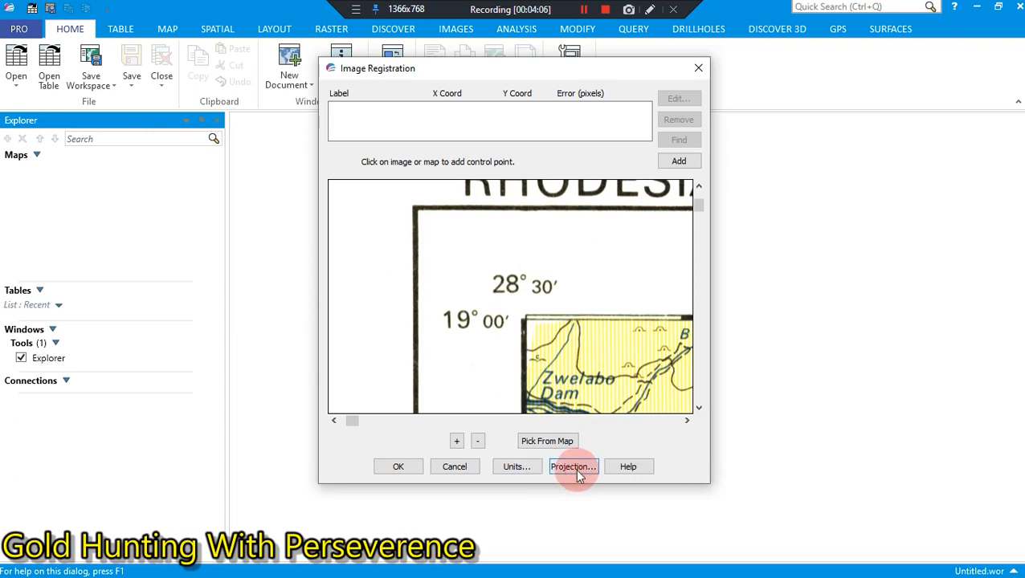
left_click(577, 471)
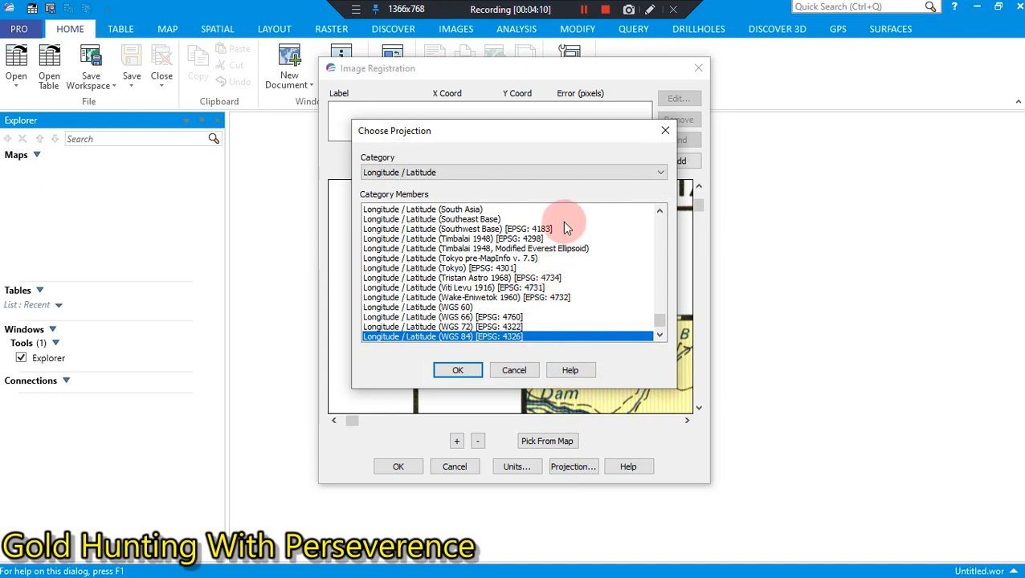
left_click(665, 130)
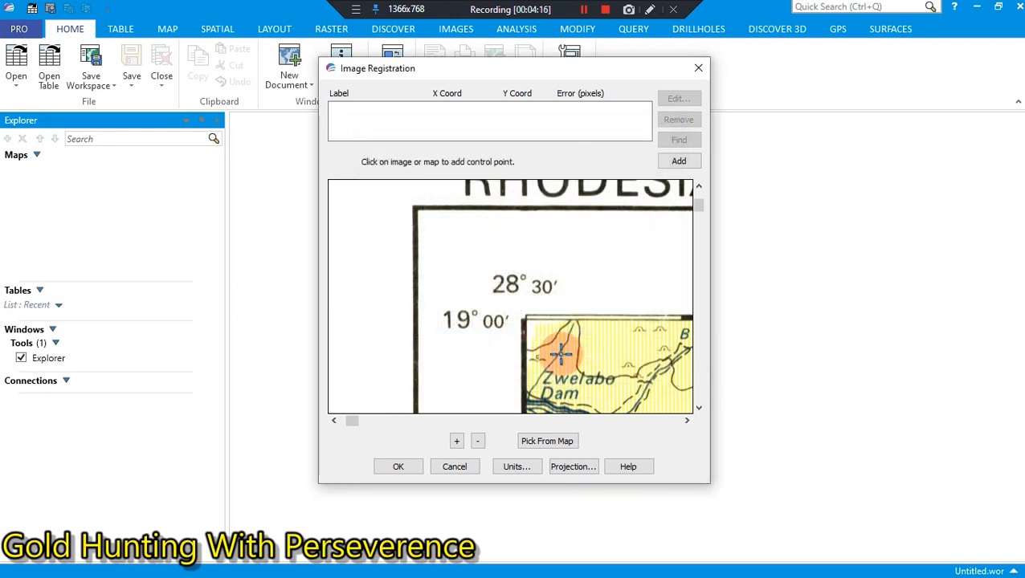
Step: Mark the 28° 30' longitude label with a red freehand pen arc on the screen and choose the text annotation tool
left_click(687, 419)
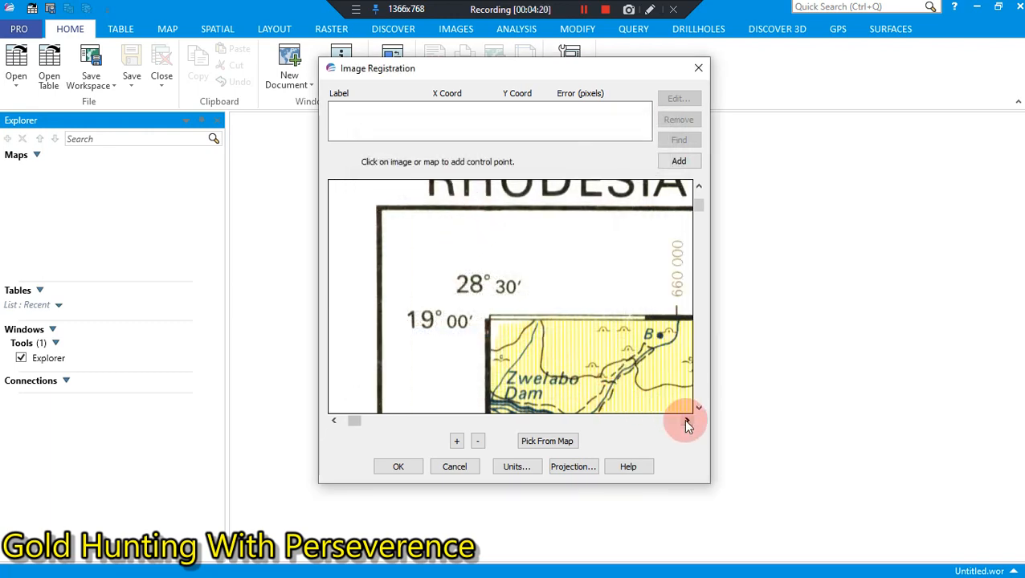
left_click(650, 10)
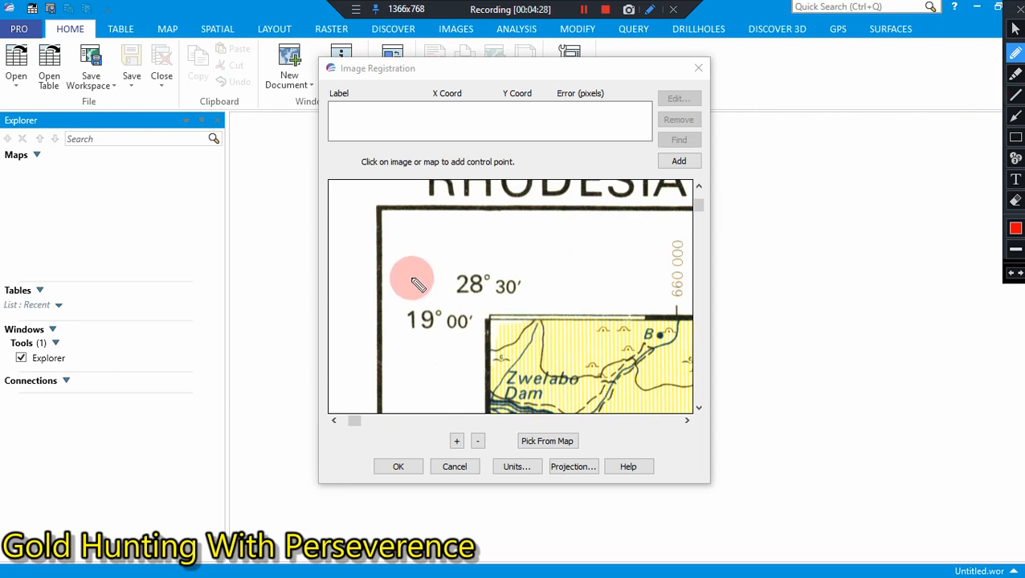
mouse_move(428, 266)
left_mouse_down()
mouse_move(508, 252)
mouse_move(530, 293)
mouse_move(501, 311)
left_mouse_up()
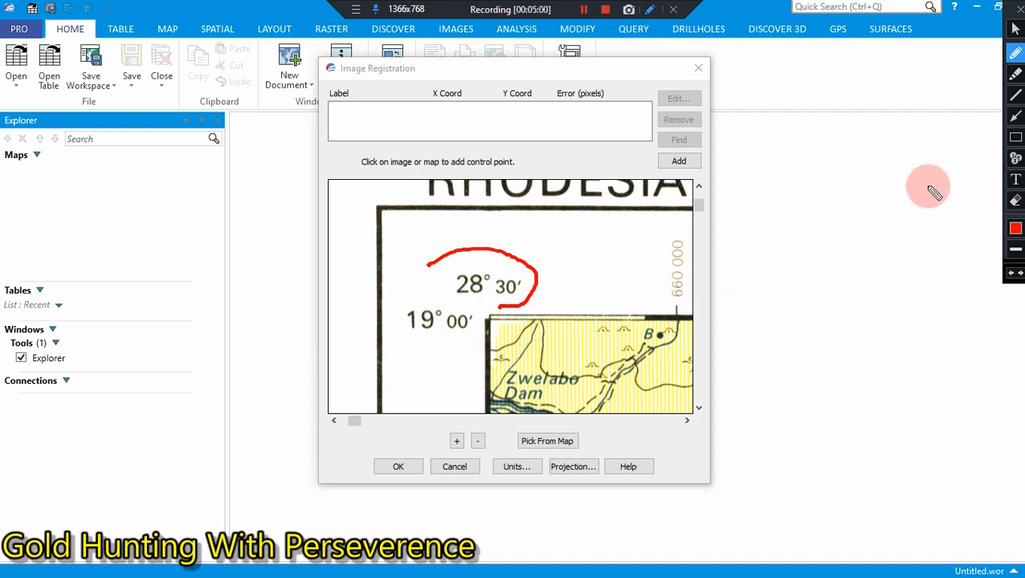
left_click(1016, 182)
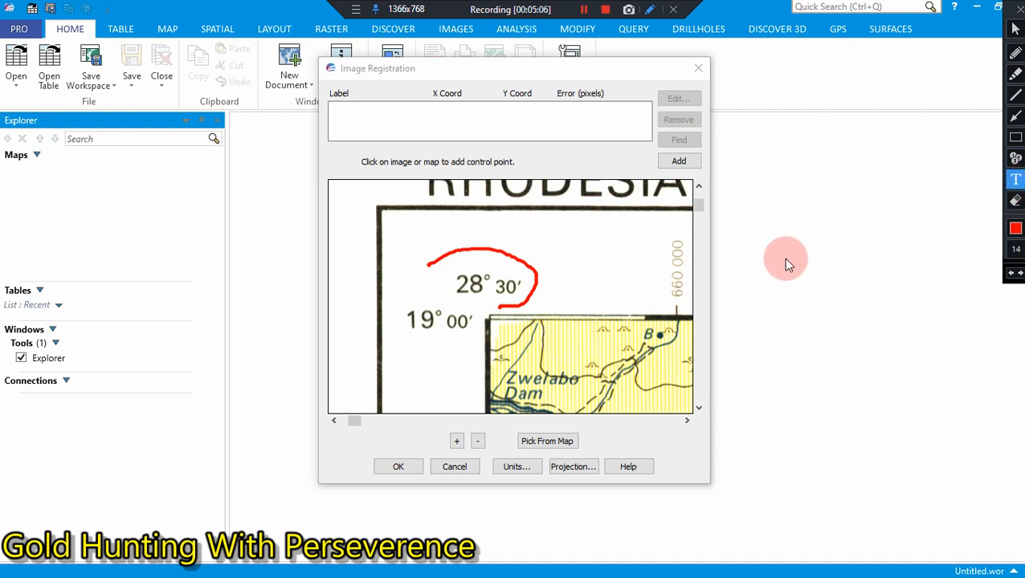
left_click(732, 238)
left_click_drag(770, 259, 784, 280)
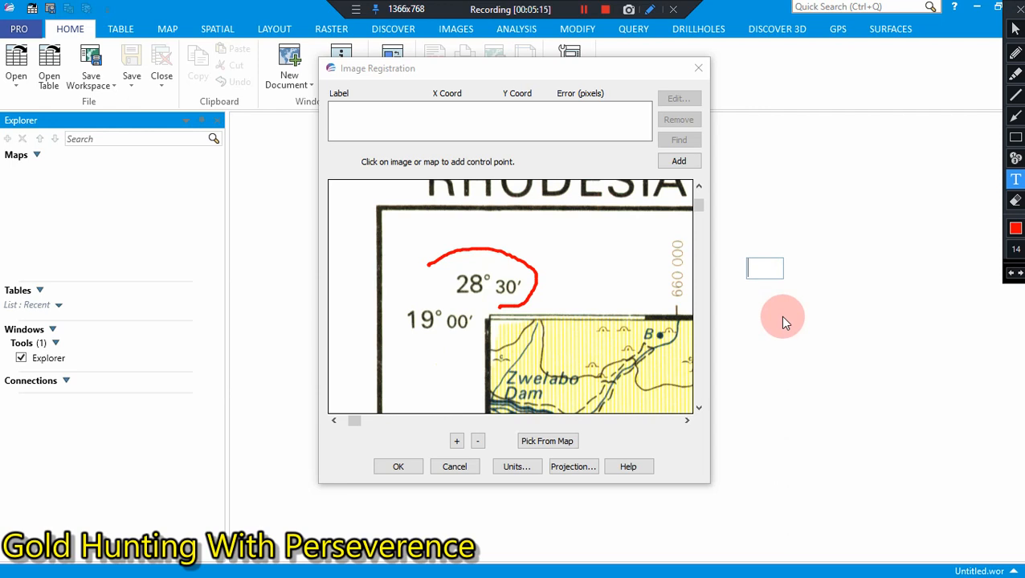
type("TO")
key("BackSpace")
key("BackSpace")
key("BackSpace")
Step: Set the screen annotation color to blue
left_click(1015, 229)
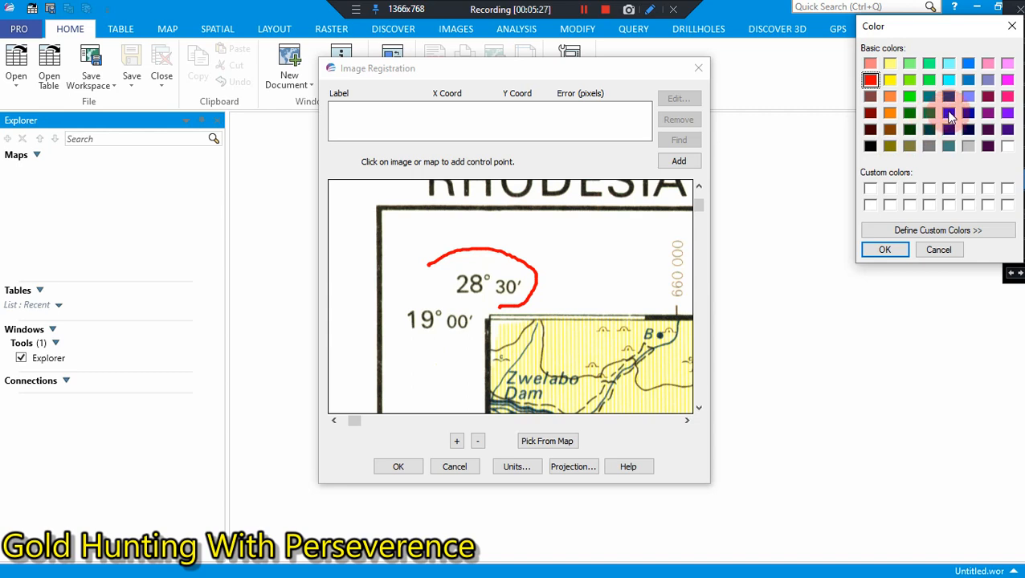
left_click(949, 114)
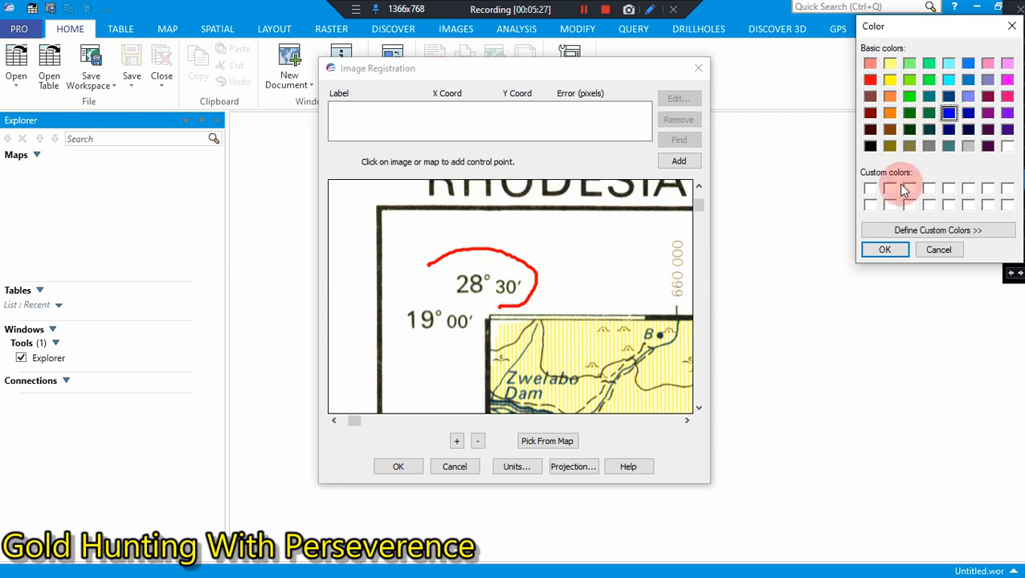
left_click(881, 249)
Step: Add a text annotation beside the registration dialog reading "TO CONVERT DEGREES TO DECIMAL DEGREES"
left_click(718, 284)
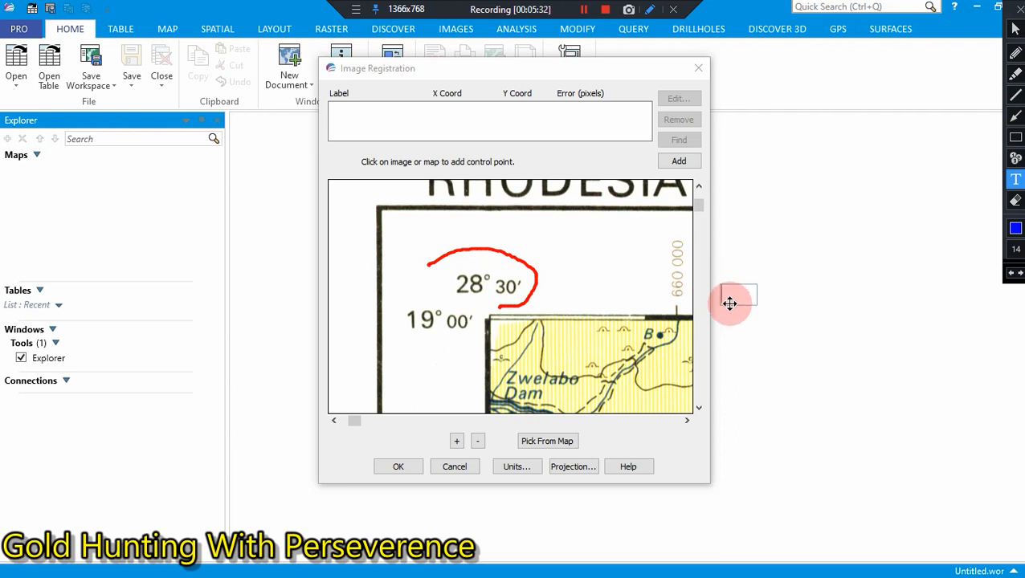
left_click(730, 303)
type("TO CONVERT ")
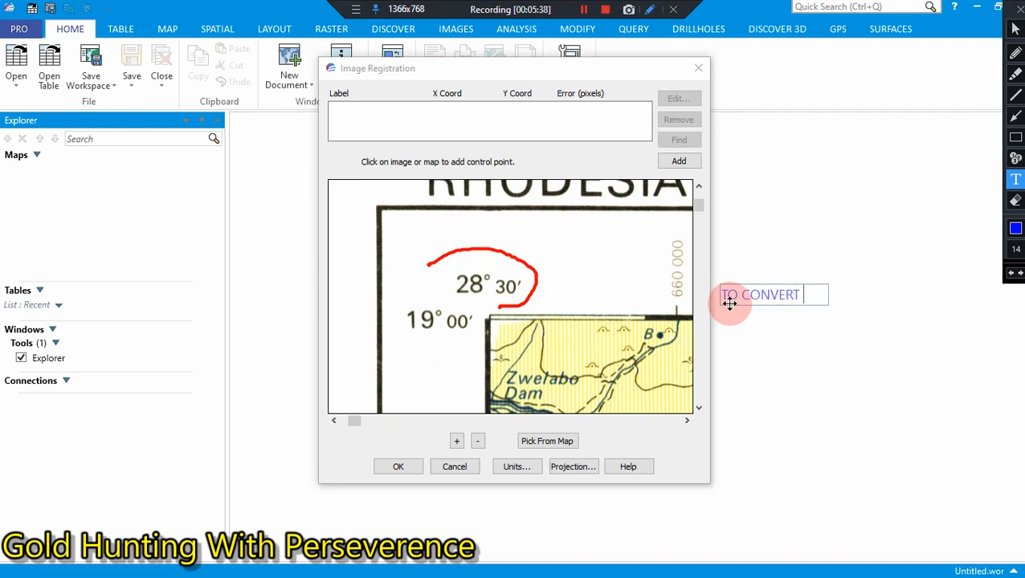
type("DEGREES TO")
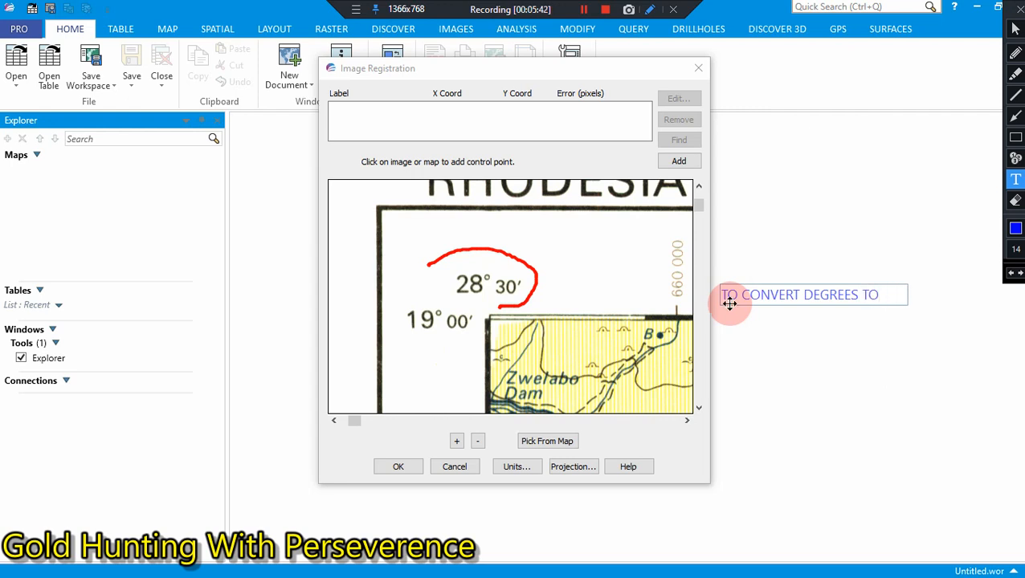
type(" DECIMAL")
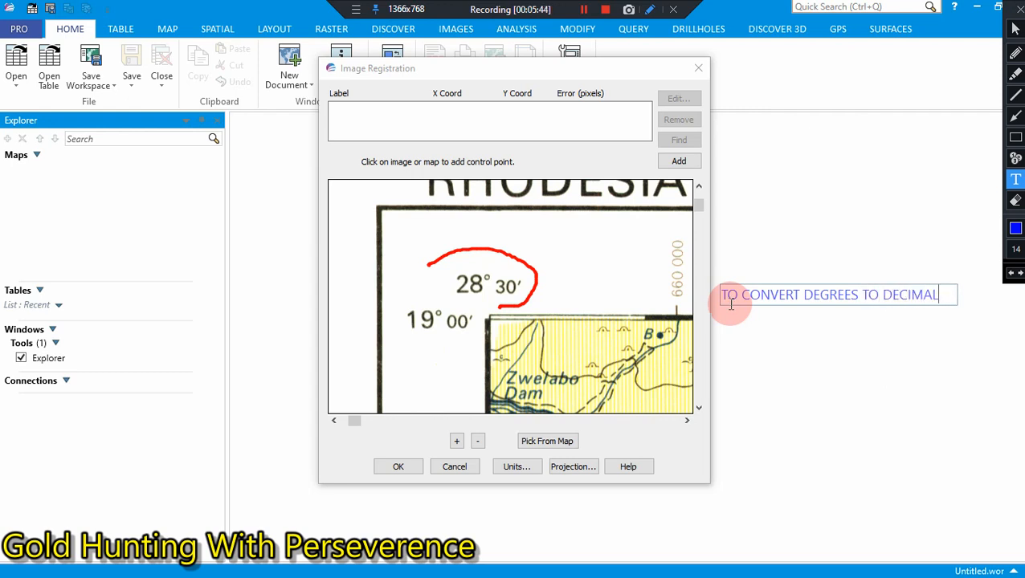
type(" DEGREES")
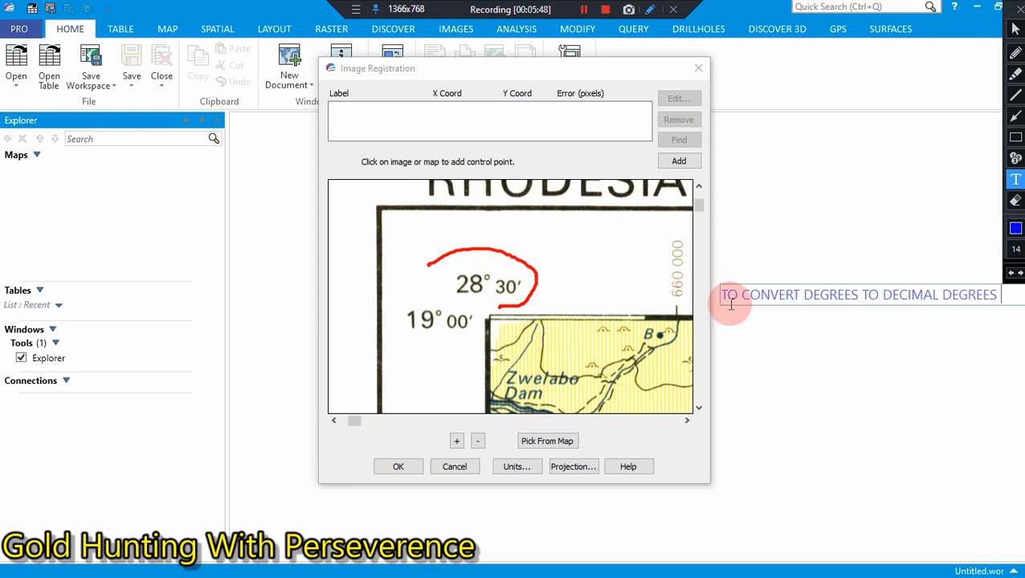
key("Return")
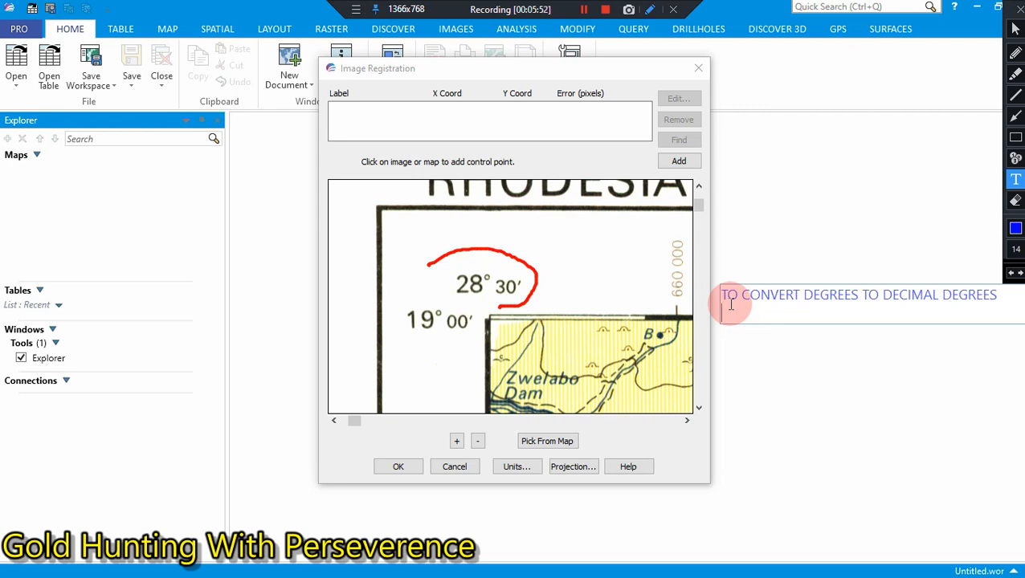
Step: Add the line "DIVIDE THE MINUTES BY 60" to the annotation, followed by a blank line
type("DE")
key("BackSpace")
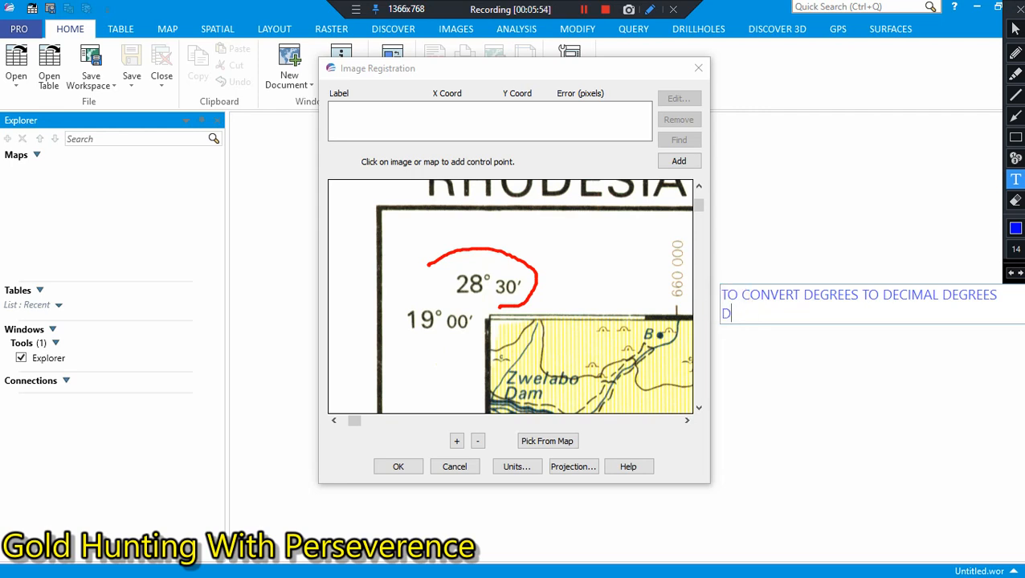
type("IVIDE THE MIN")
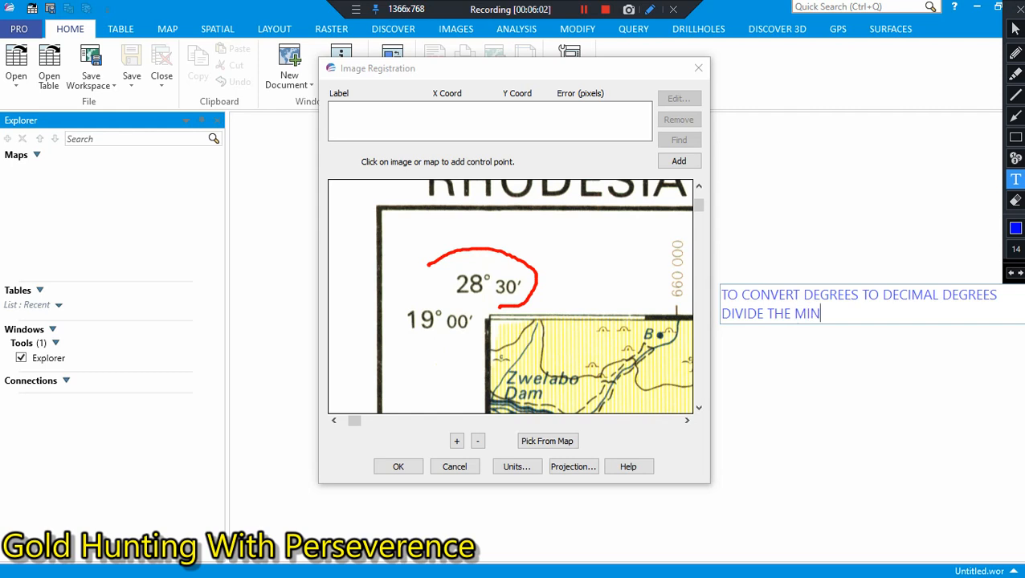
type("UTES BY 60")
key("Return")
key("Return")
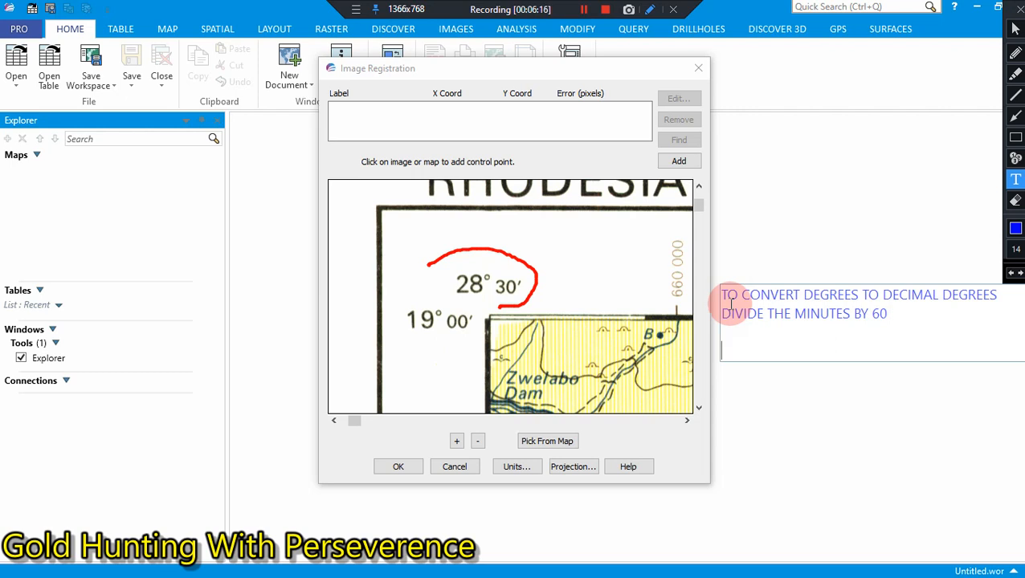
Step: Write the decimal coordinates 28.500000 and 19.000000 side by side on the annotation's next line, followed by a blank line
type("28.")
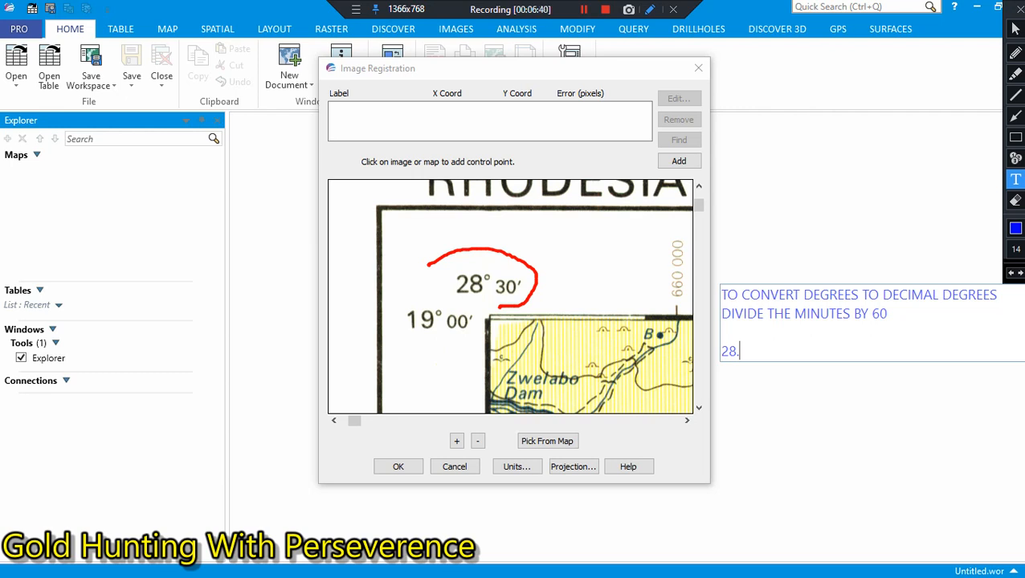
type("5")
type("00000")
type("19")
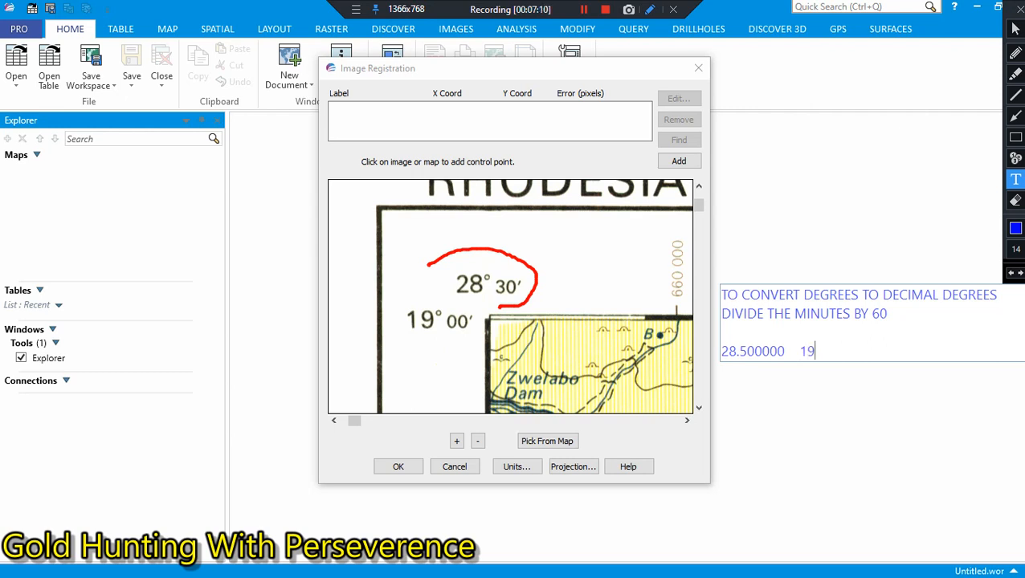
type(".000000")
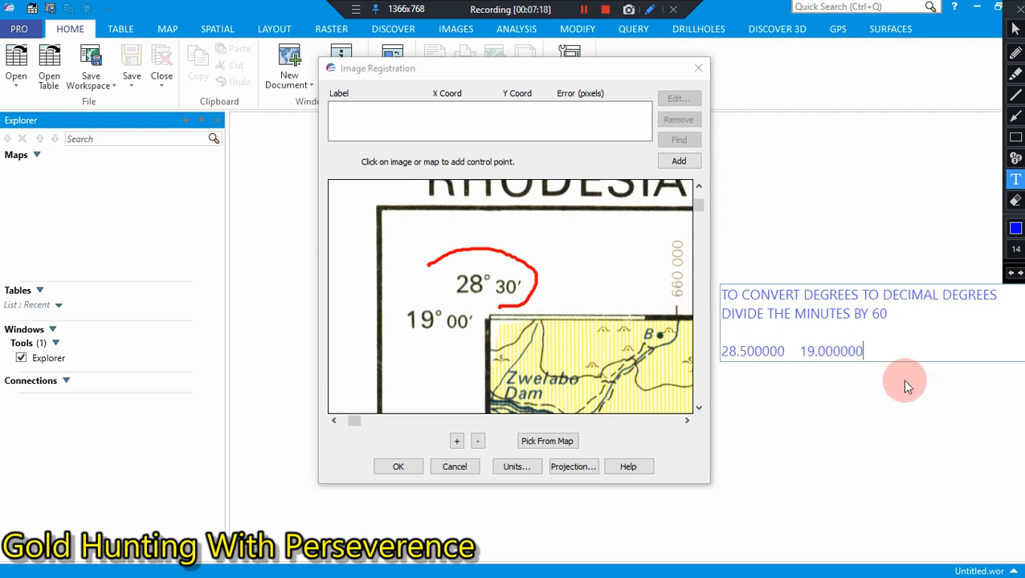
key("Return")
key("Return")
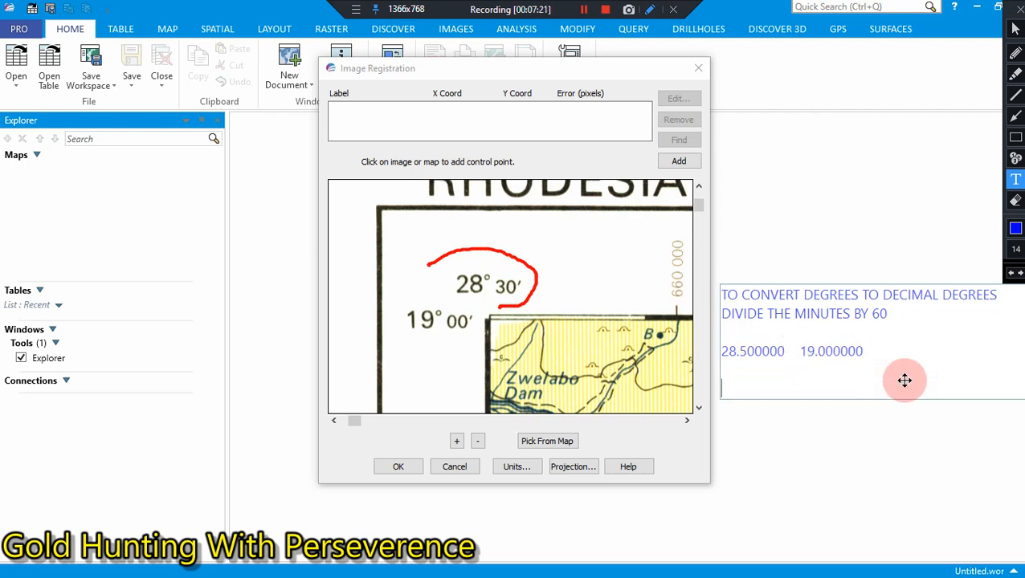
Step: Add the line "SOUTHERN HEMISPHERE MINUS SIGN ON DEGREES" below the decimal coordinates in the annotation
type("S")
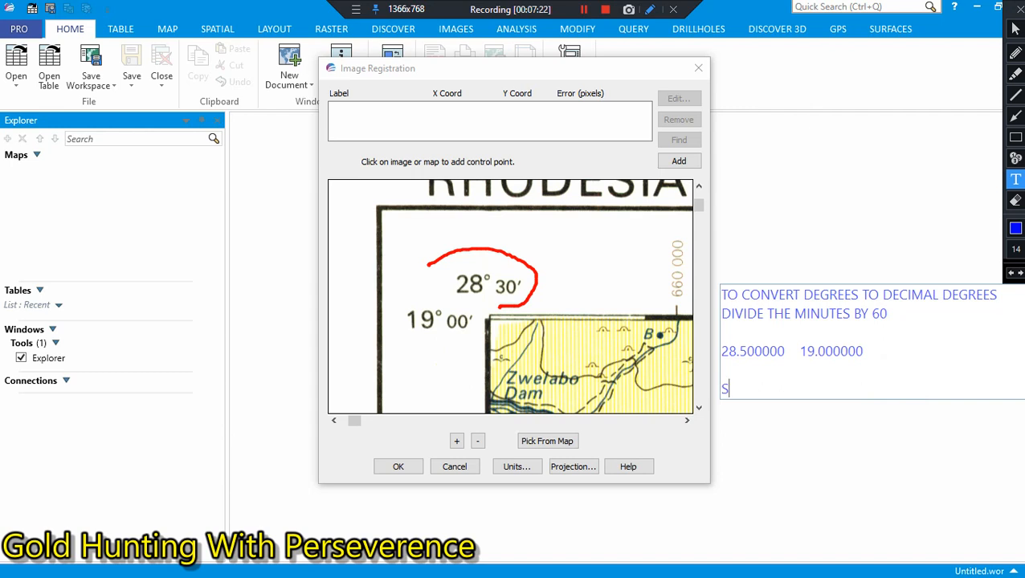
type("OUTHERN HEMIS")
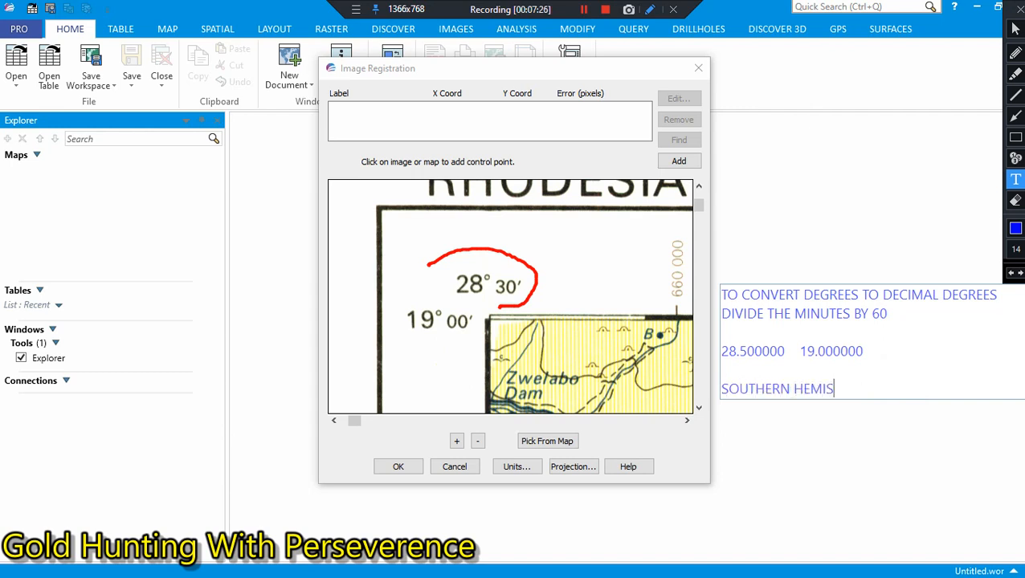
type("PHERE MINUS ")
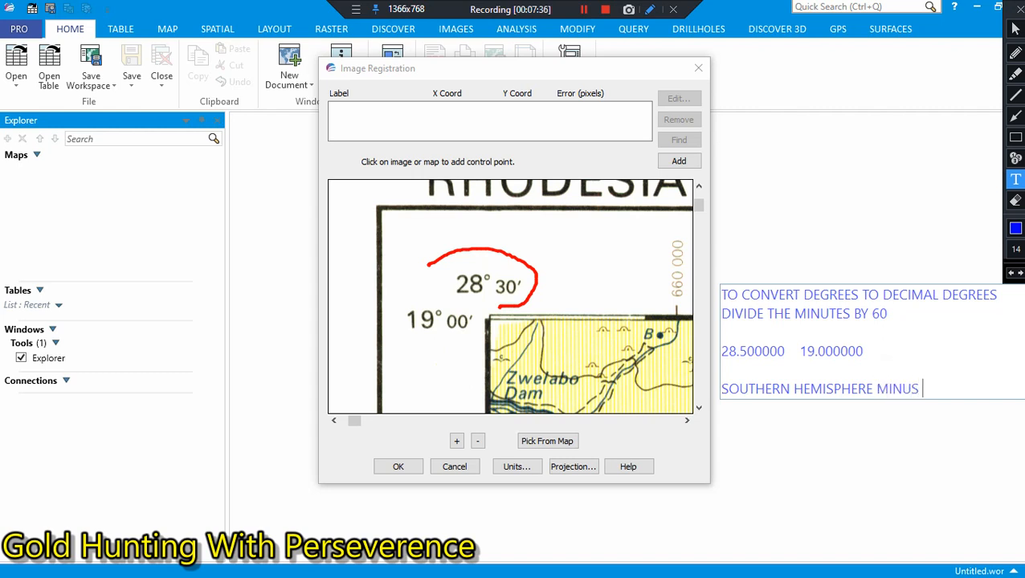
type("SIGN ON G")
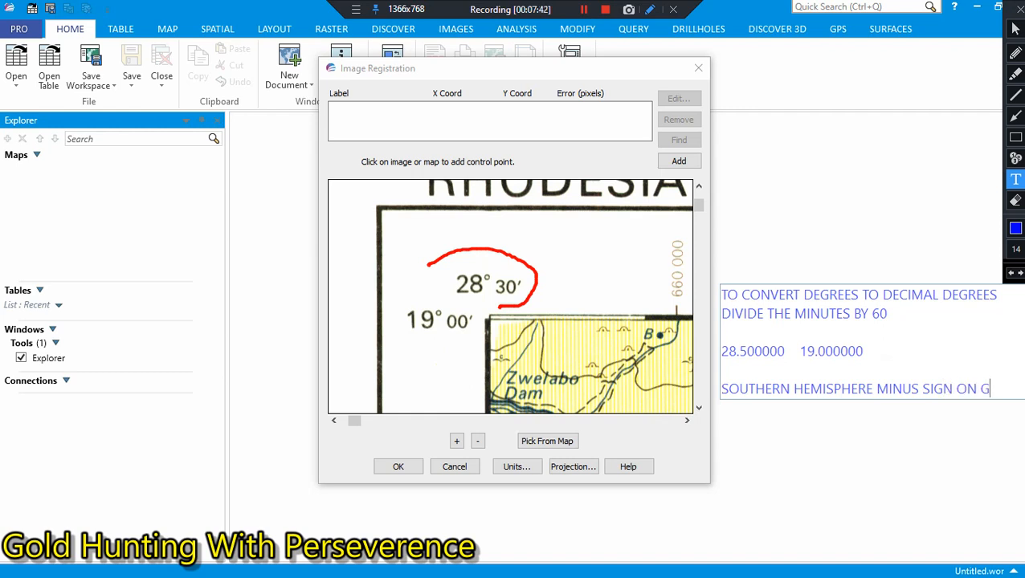
key("BackSpace")
key("BackSpace")
type("GREES")
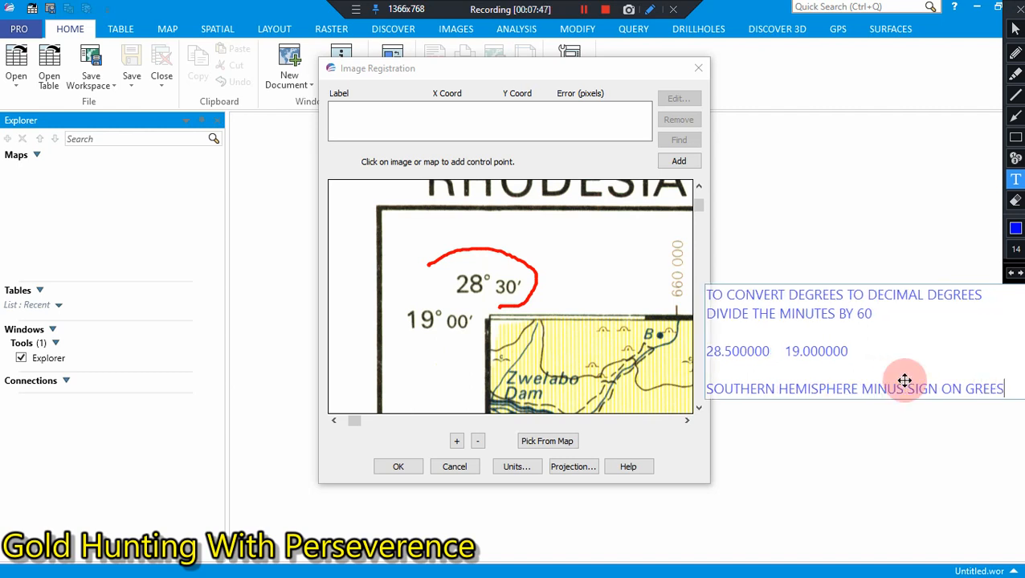
key("BackSpace")
key("BackSpace")
key("BackSpace")
key("BackSpace")
key("BackSpace")
type("DEGREES")
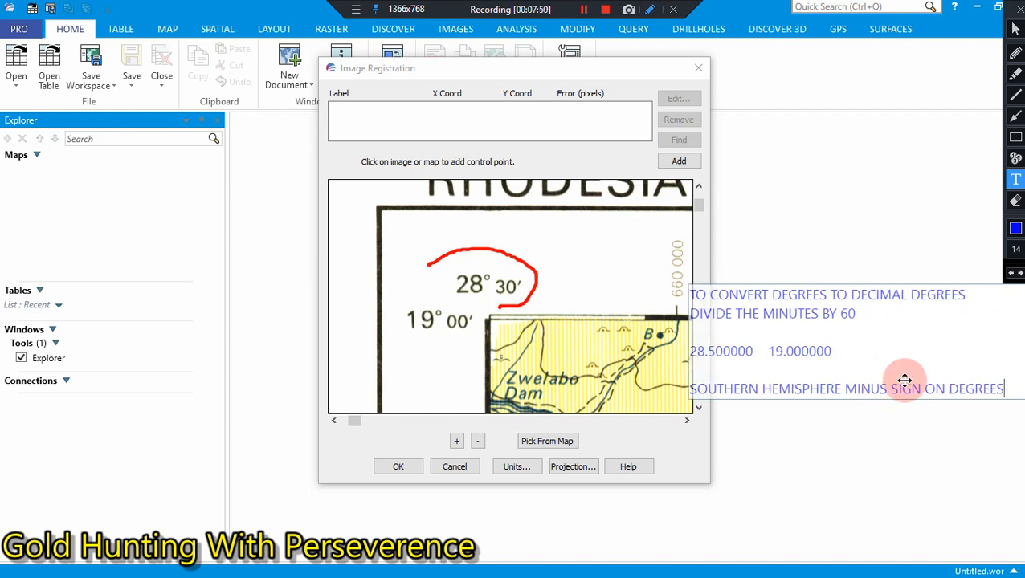
key("Return")
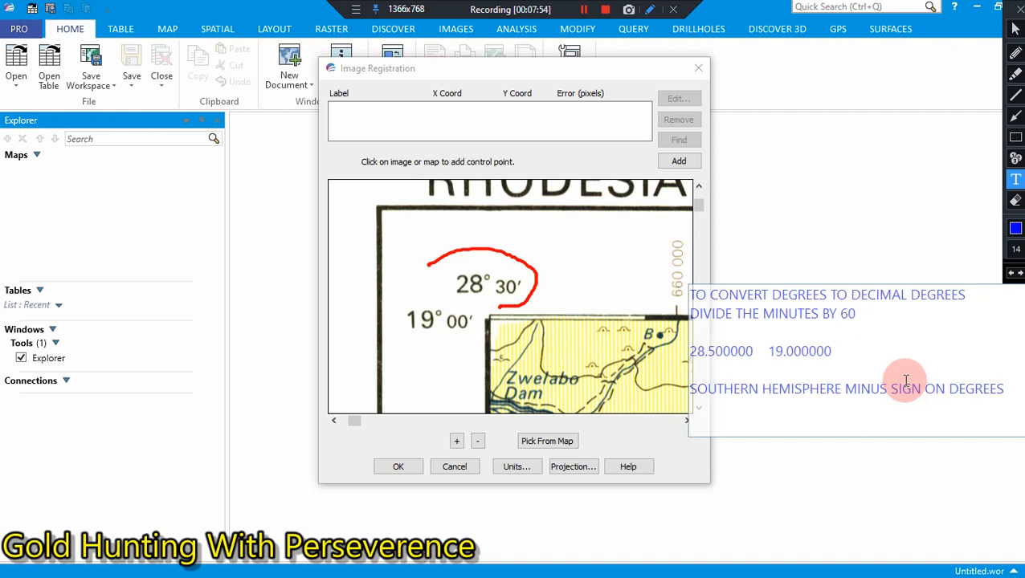
Step: Add the southern-hemisphere latitude -19.000000 as the annotation's last line, after a blank line, and finish the text
type("-19.00000")
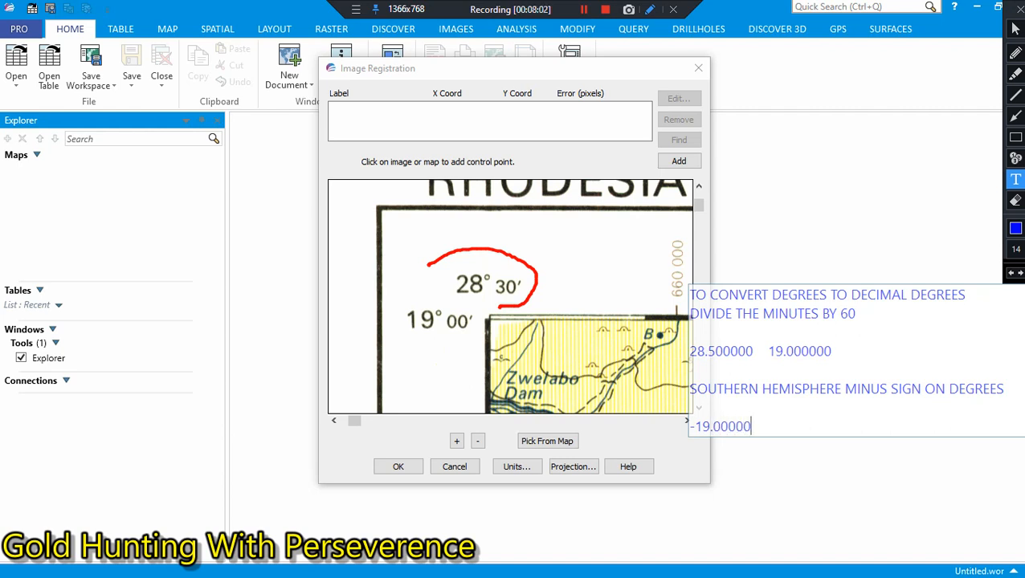
type("0")
left_click(946, 90)
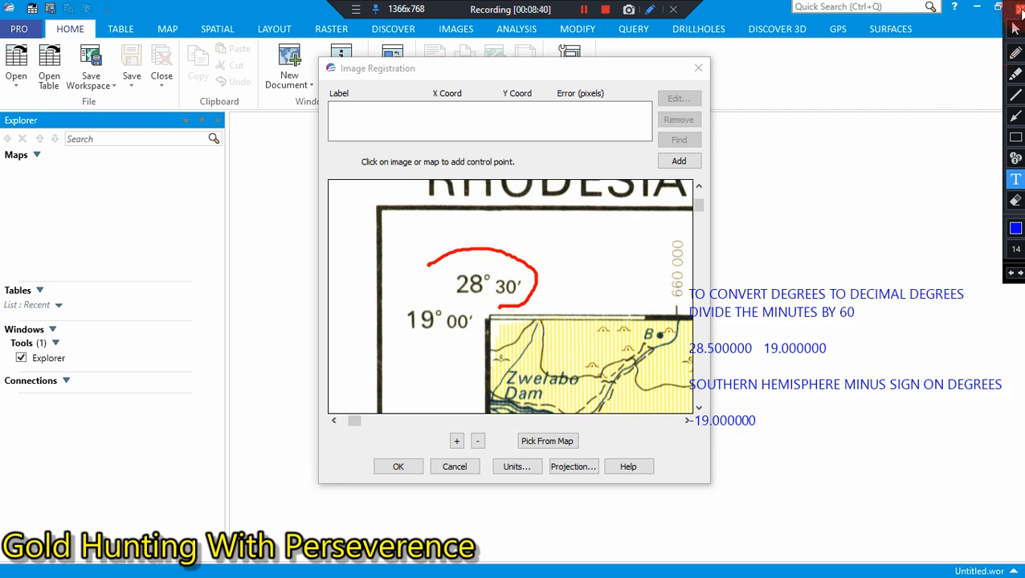
Step: Close the screen annotation tools, clearing the conversion notes and the red mark from the screen
left_click(876, 305)
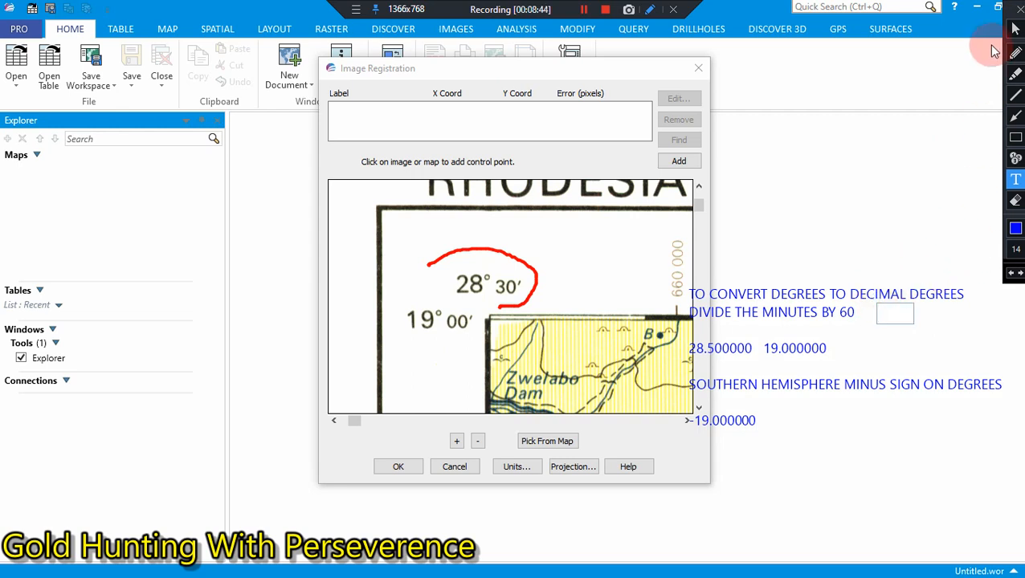
left_click(650, 10)
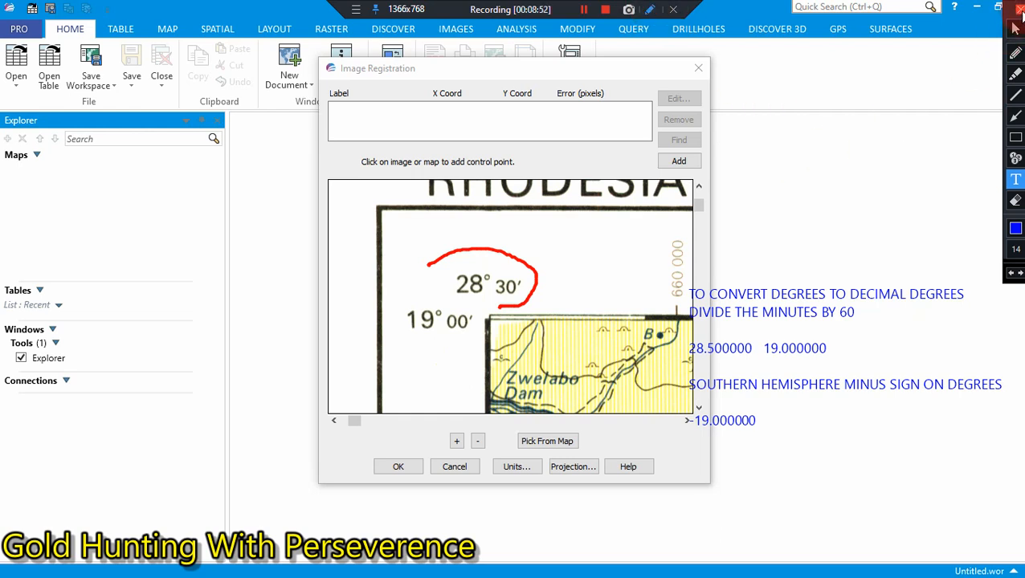
left_click(1016, 10)
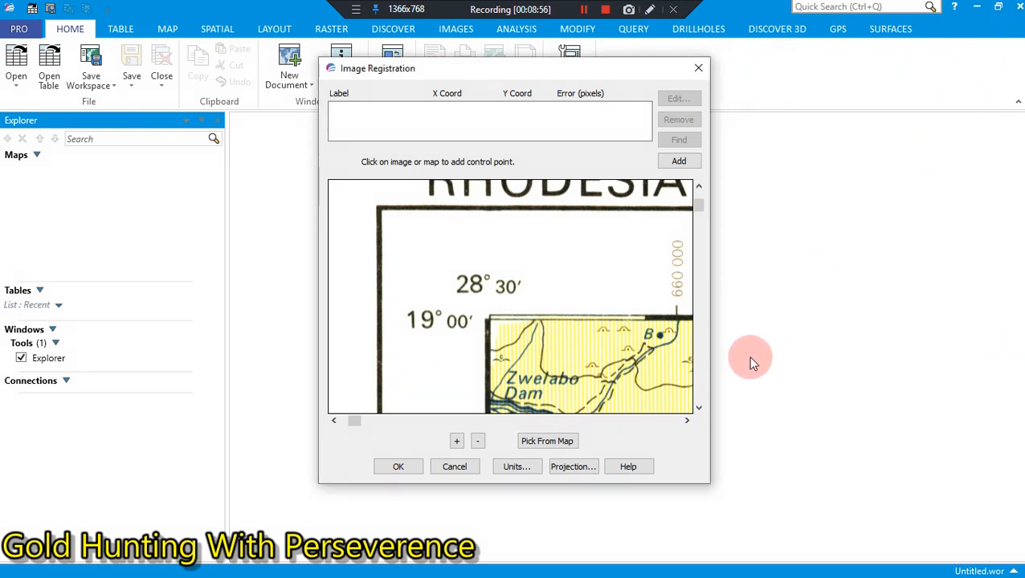
Step: Set the image's projection to Universal Transverse Mercator (WGS 84), UTM Zone 35, Southern Hemisphere (WGS 84) [EPSG: 32735]
left_click(696, 408)
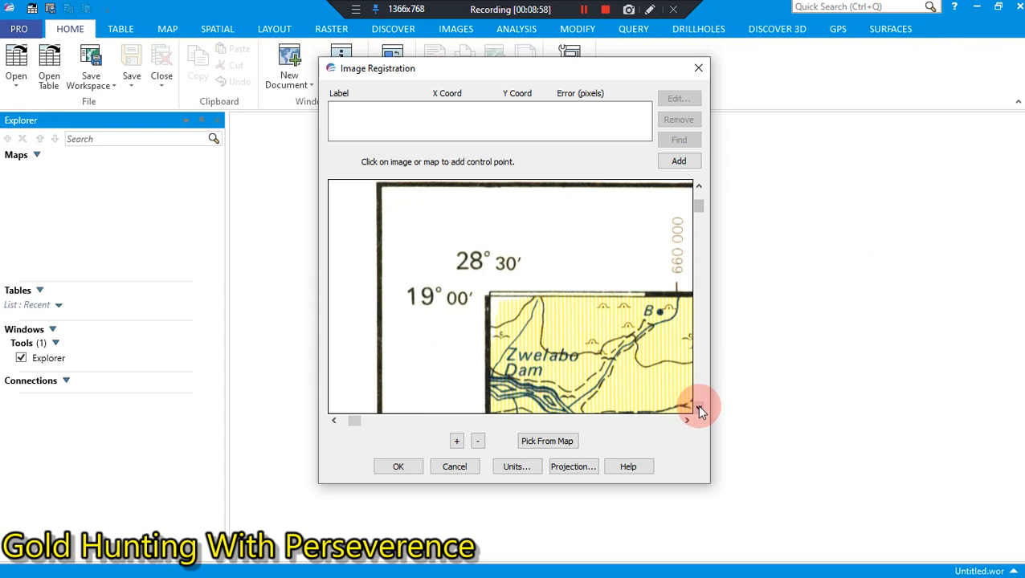
left_click(577, 467)
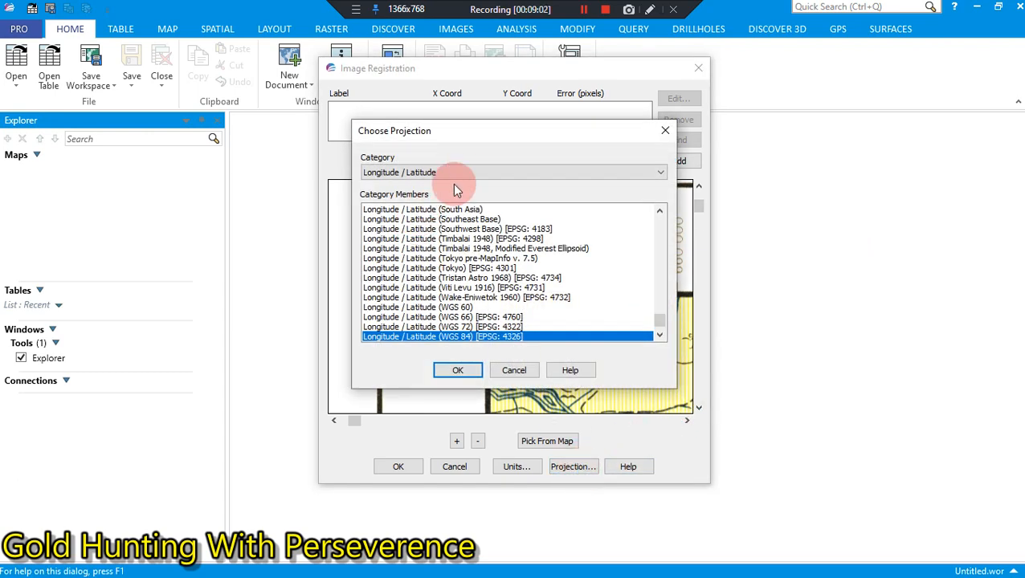
left_click(482, 177)
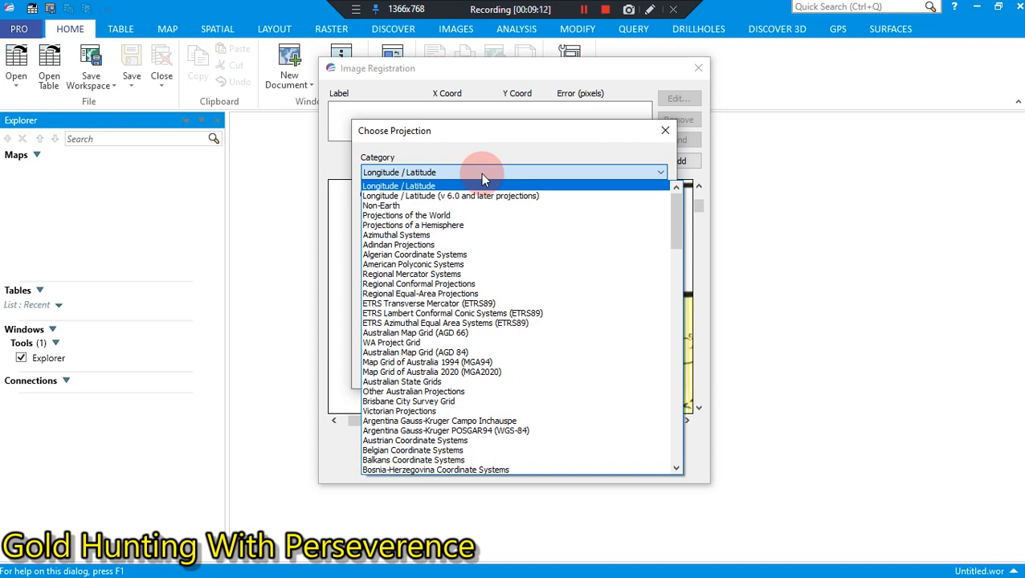
left_click(463, 168)
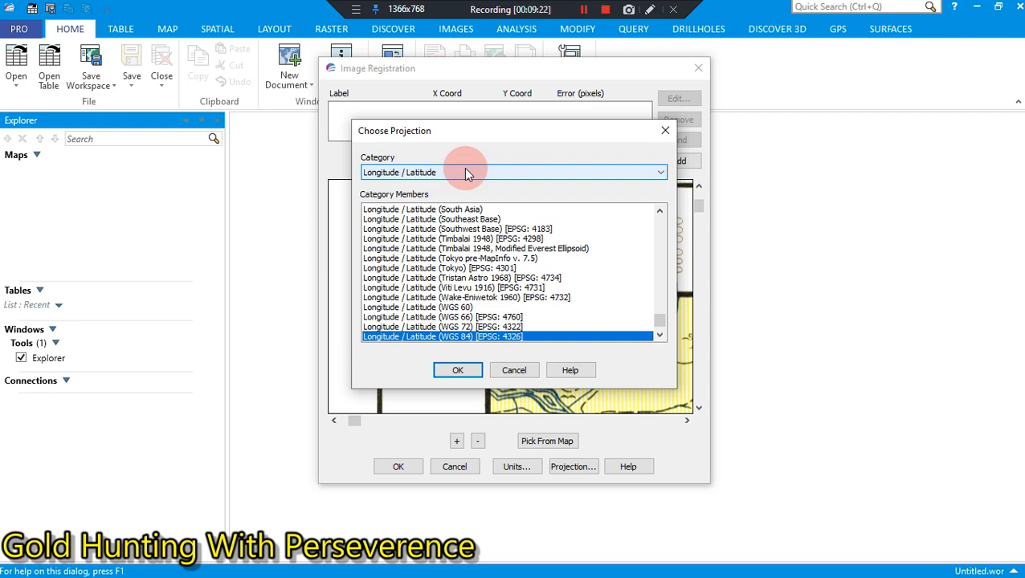
left_click(466, 173)
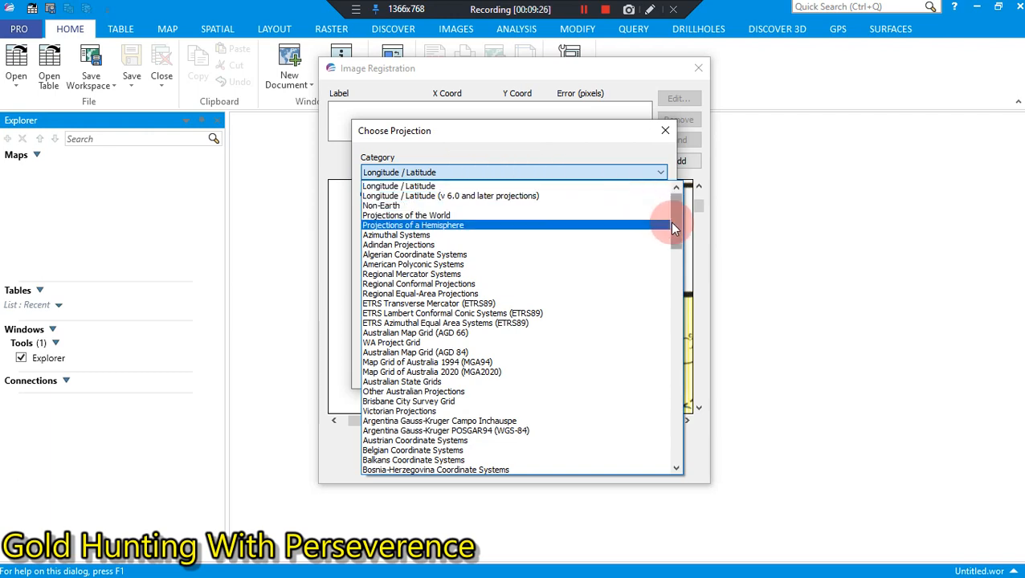
left_click_drag(673, 229, 659, 433)
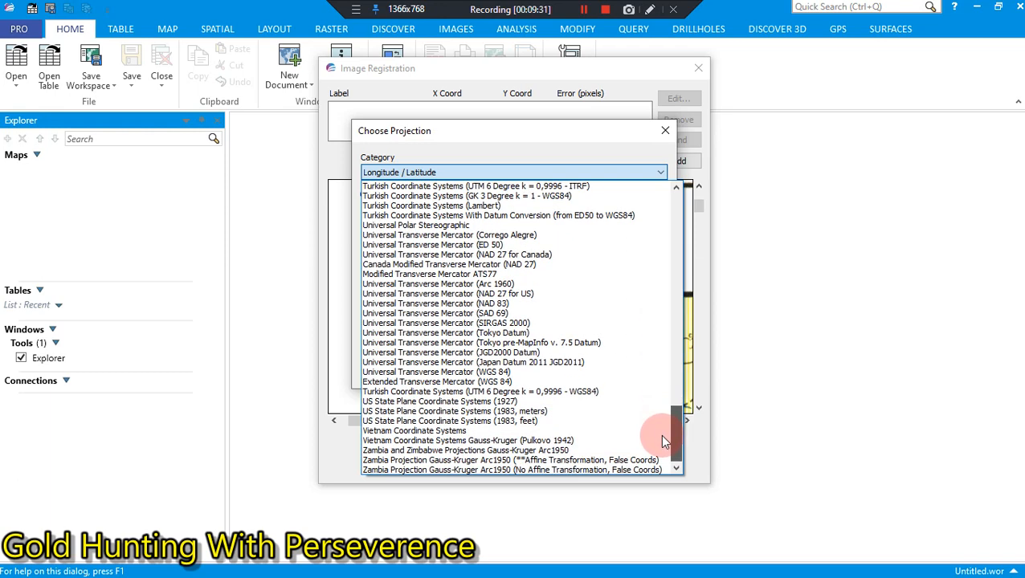
left_click(550, 374)
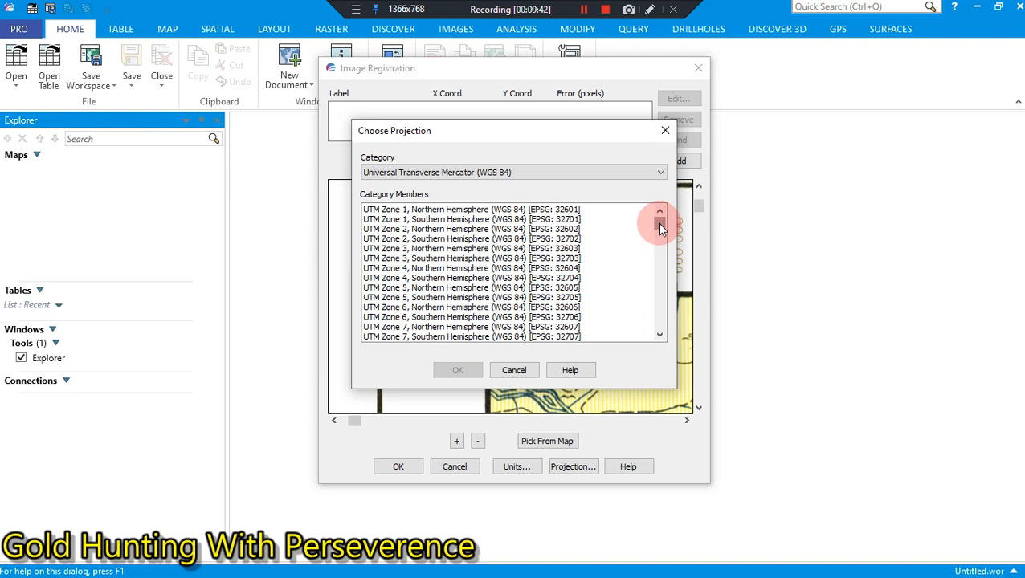
left_click_drag(658, 225, 660, 279)
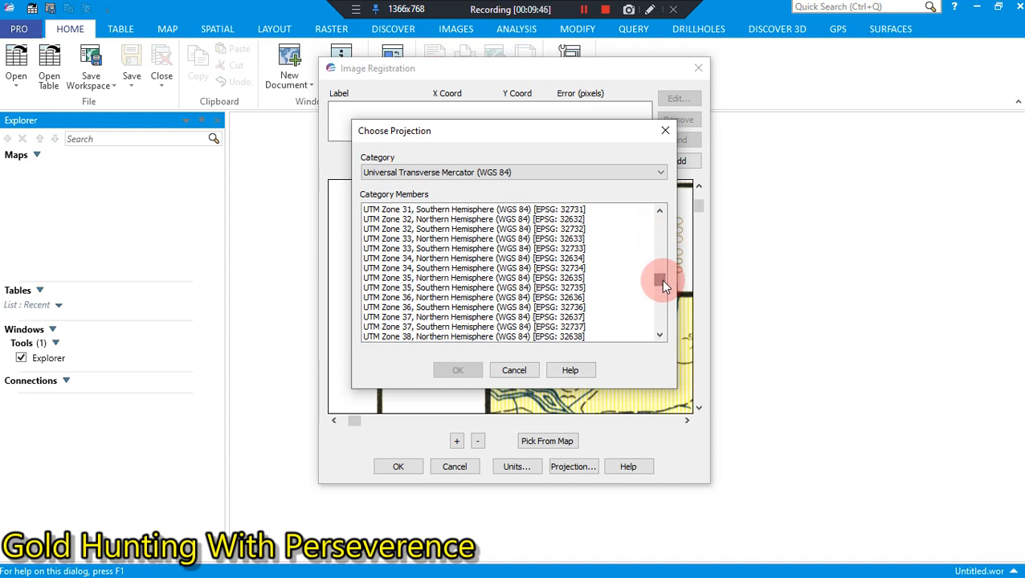
left_click(501, 289)
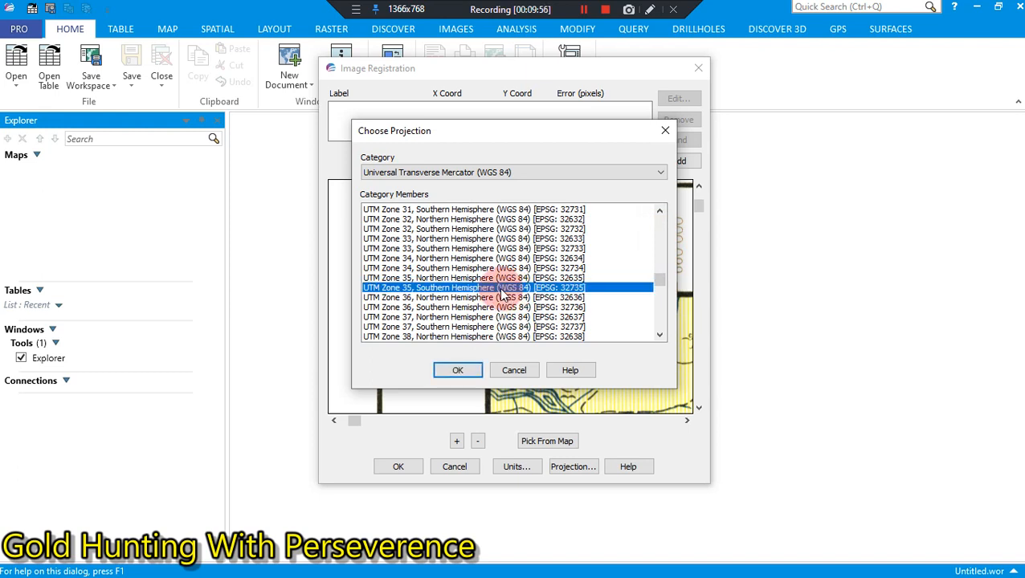
left_click(450, 372)
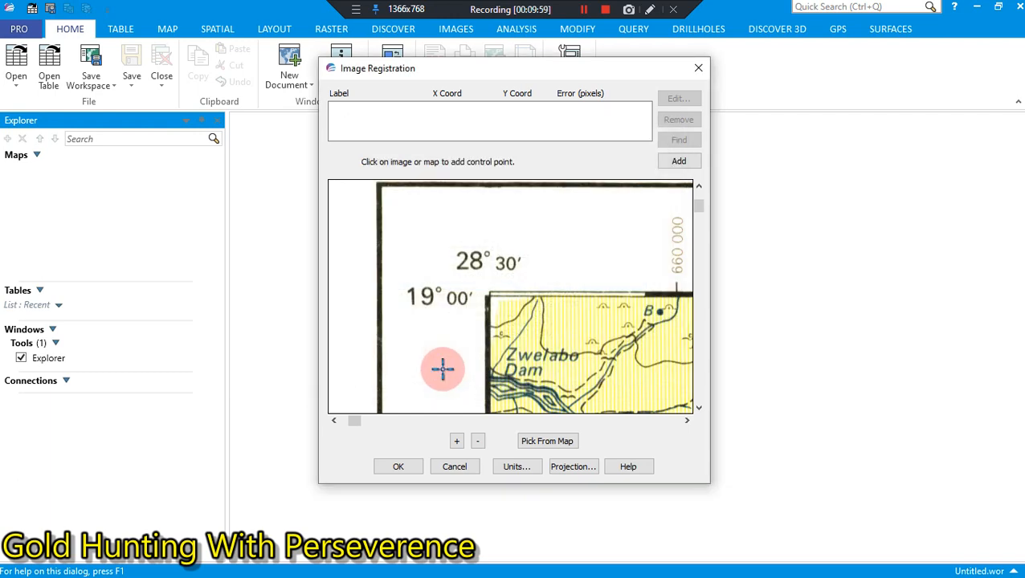
Step: Set the control point coordinate units to degrees
left_click(516, 467)
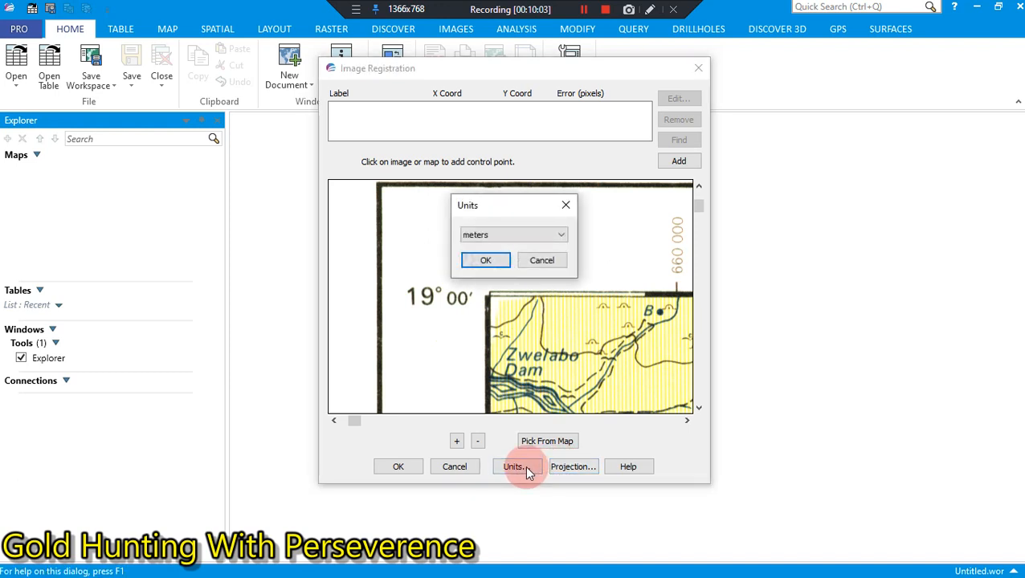
left_click(461, 233)
left_click(490, 255)
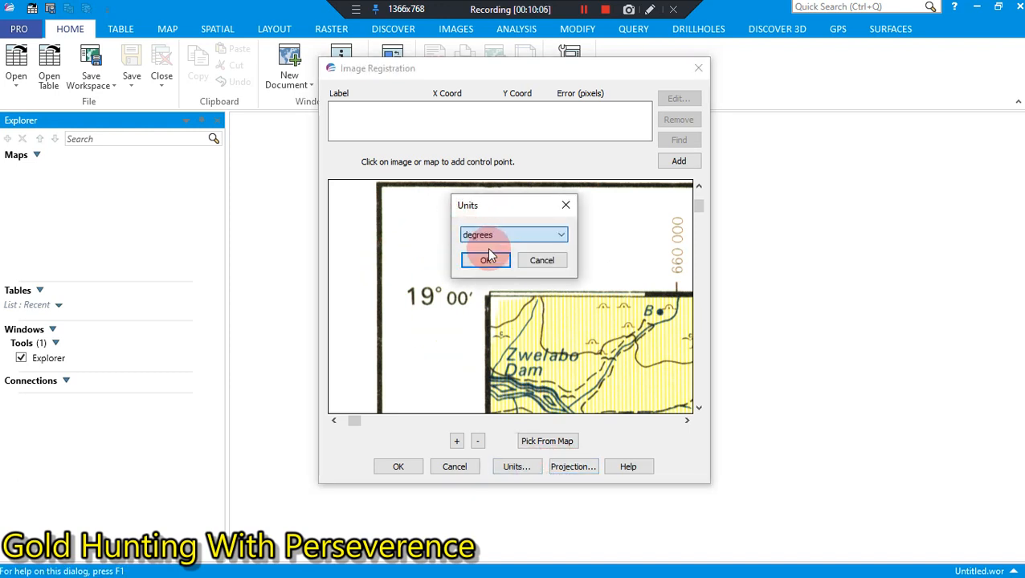
left_click(486, 259)
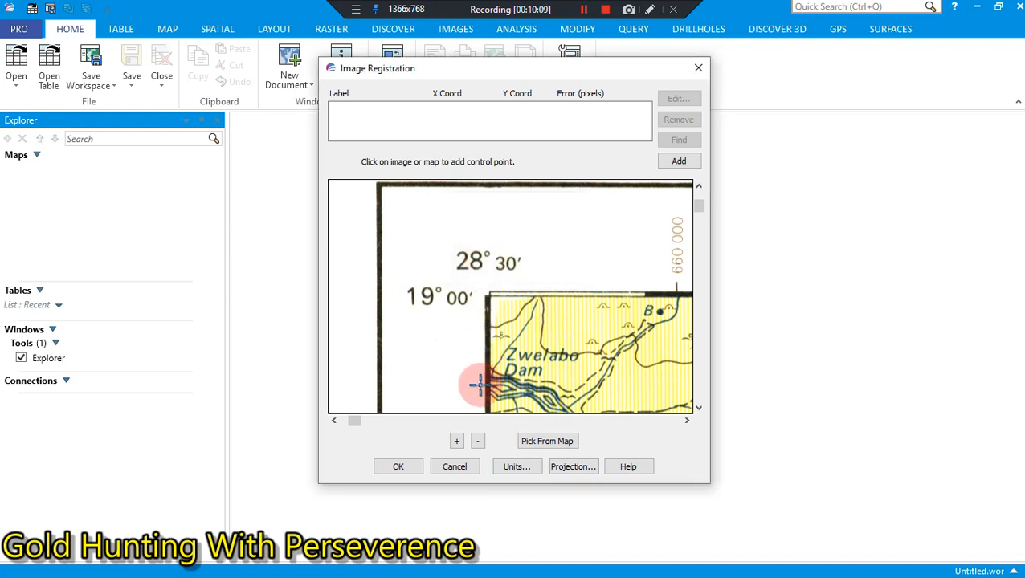
Step: Place the first control point on the map frame's north-west corner, keeping the corner's printed coordinates uncovered by its dialog
left_click(698, 408)
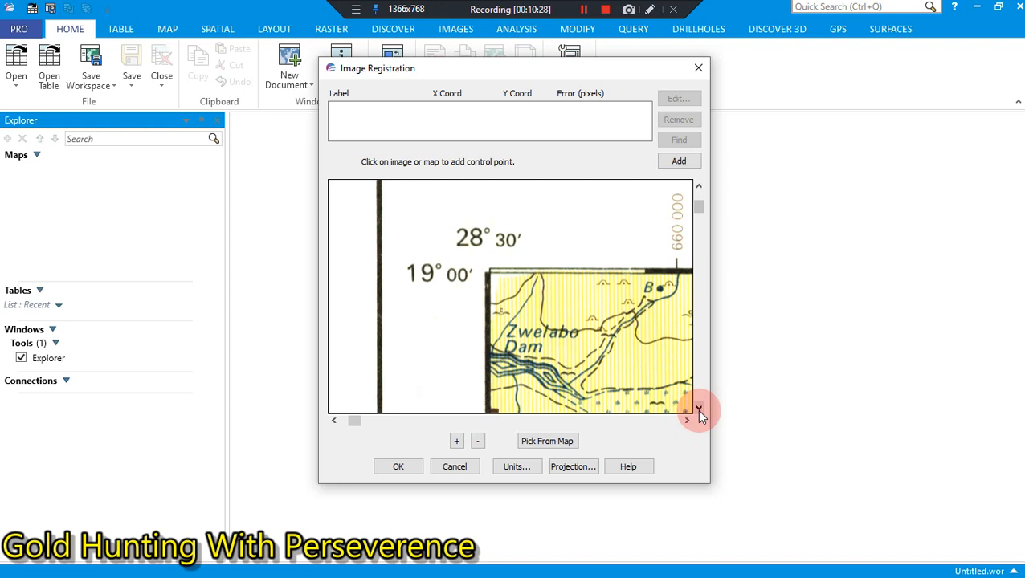
left_click(698, 411)
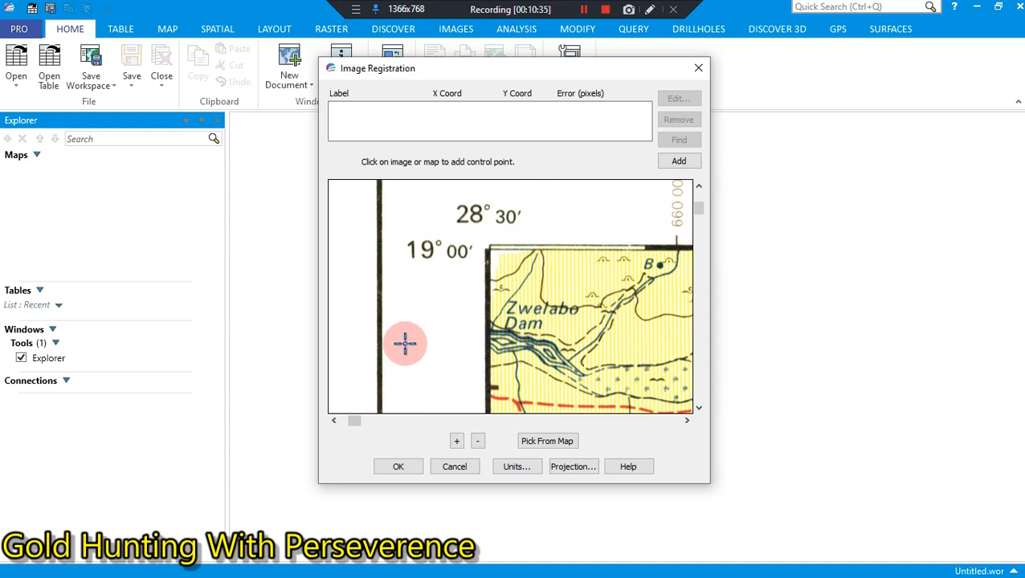
left_click(489, 250)
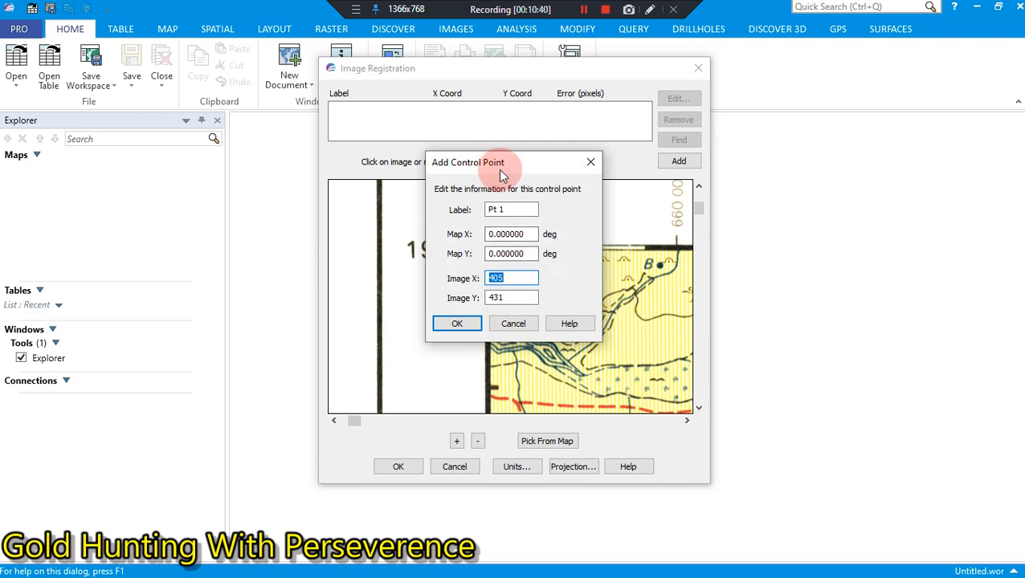
left_click_drag(498, 169, 797, 246)
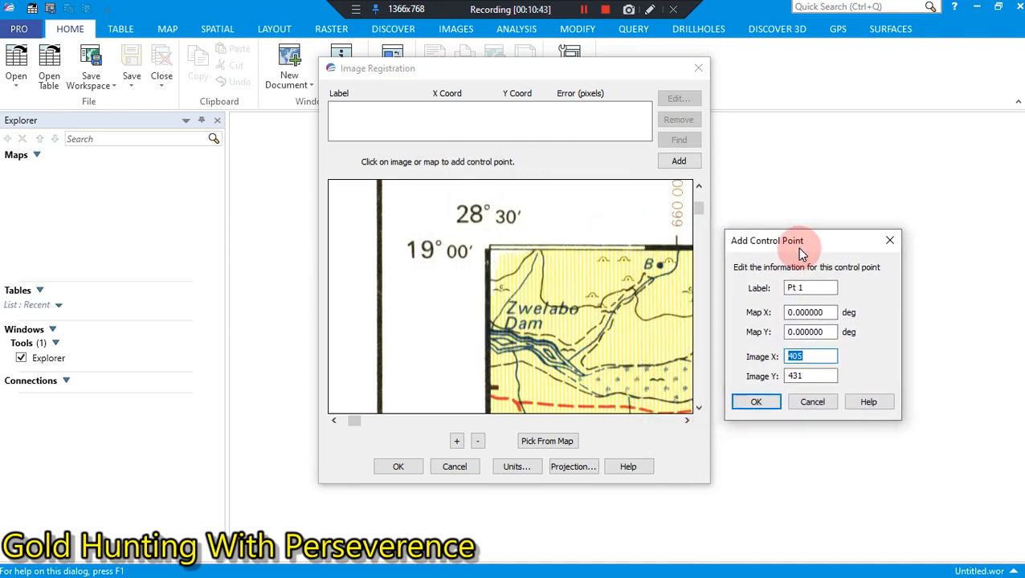
Step: Set the first control point's Map X to 28.500000 degrees
left_click(826, 312)
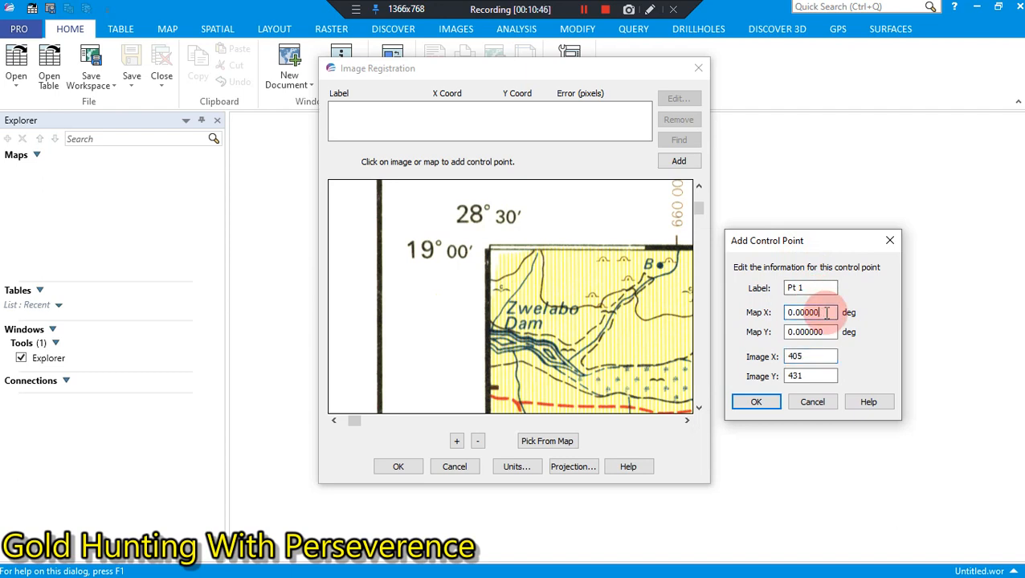
key("BackSpace")
key("BackSpace")
key("BackSpace")
key("BackSpace")
key("BackSpace")
key("BackSpace")
key("BackSpace")
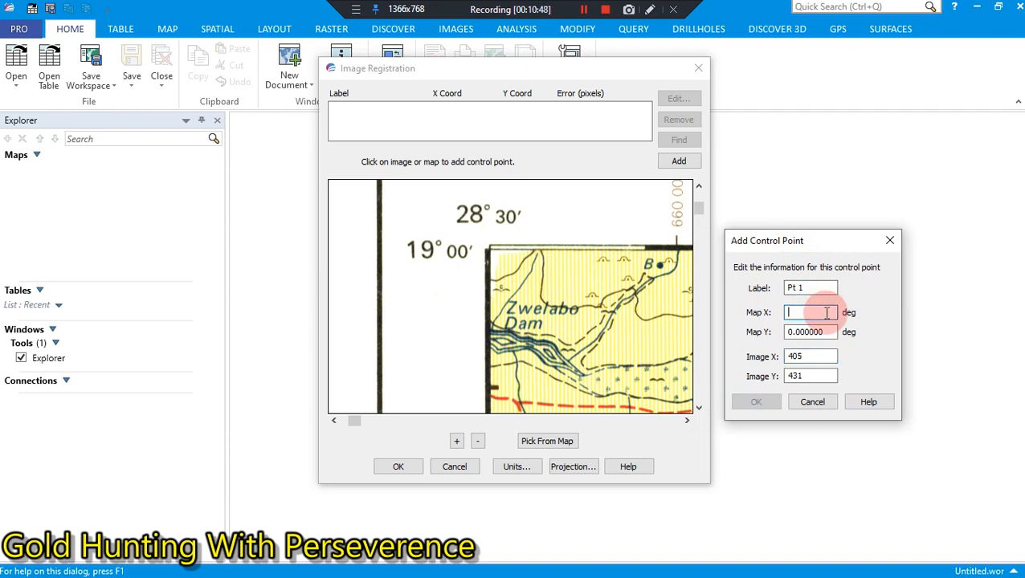
type("28")
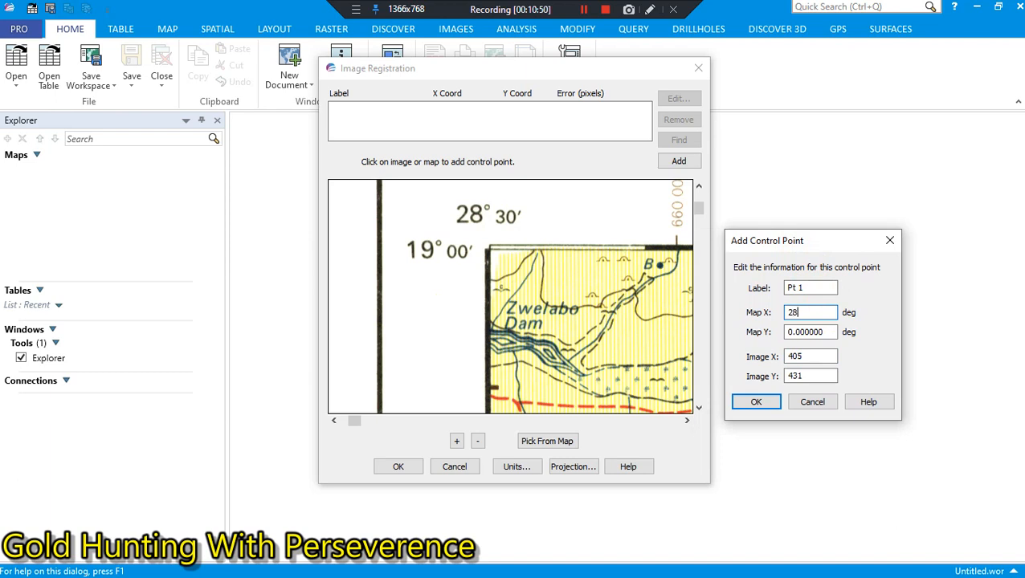
type(".")
type("5")
type("00000")
Step: Set the first control point's Map Y to -19.000000 degrees and save the point
left_click(832, 332)
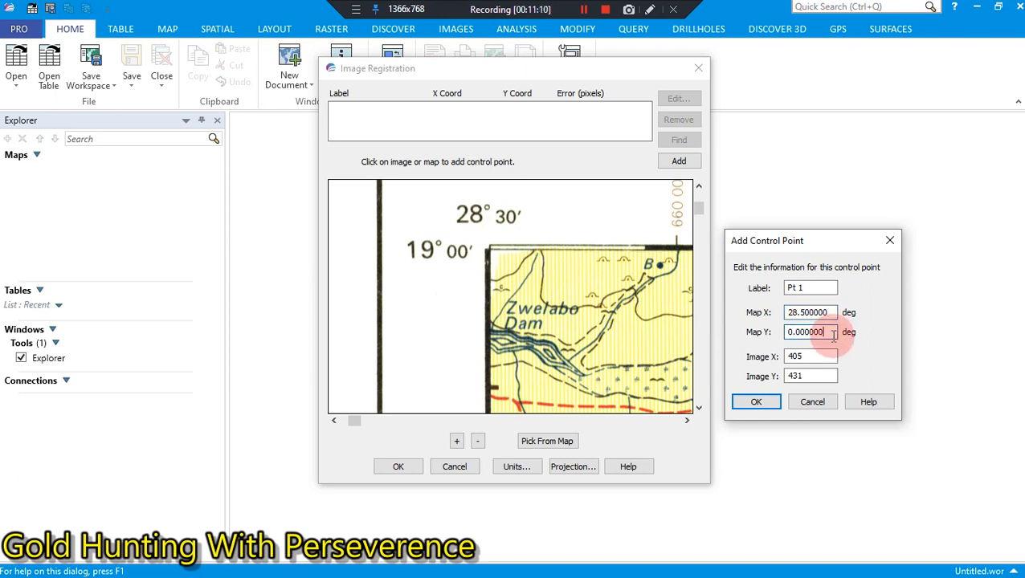
key("BackSpace")
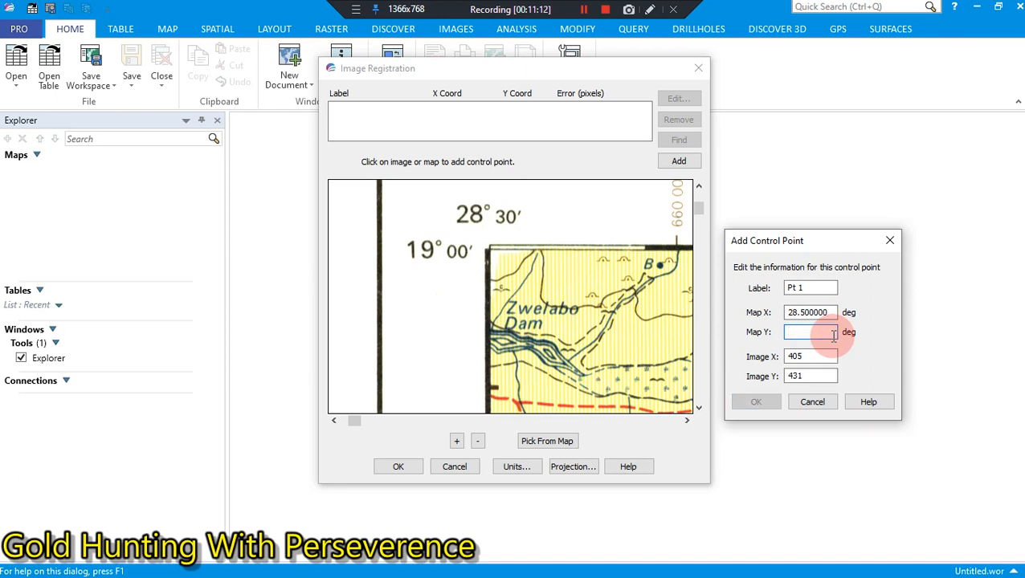
type("-")
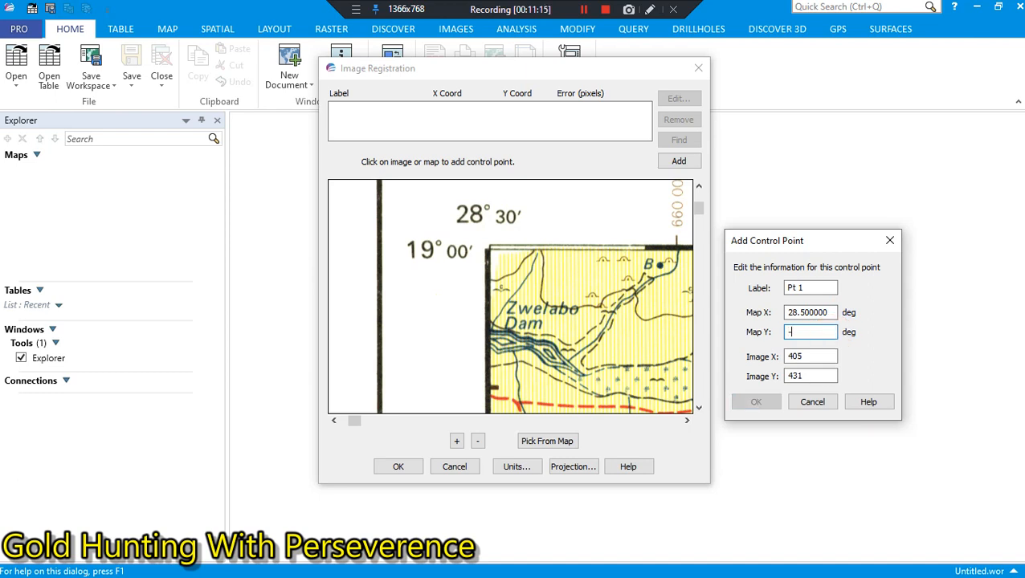
type("19.")
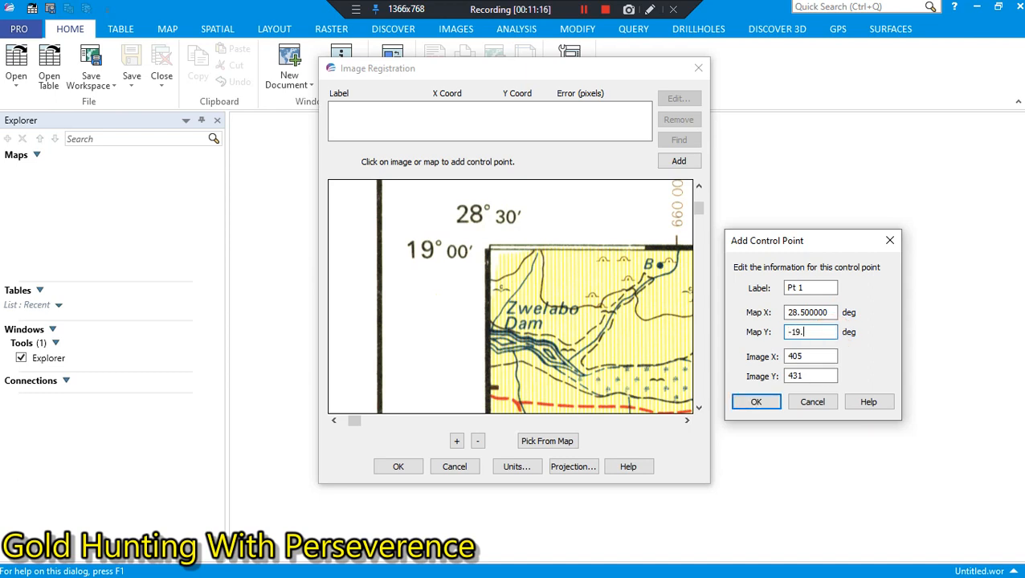
type("000000")
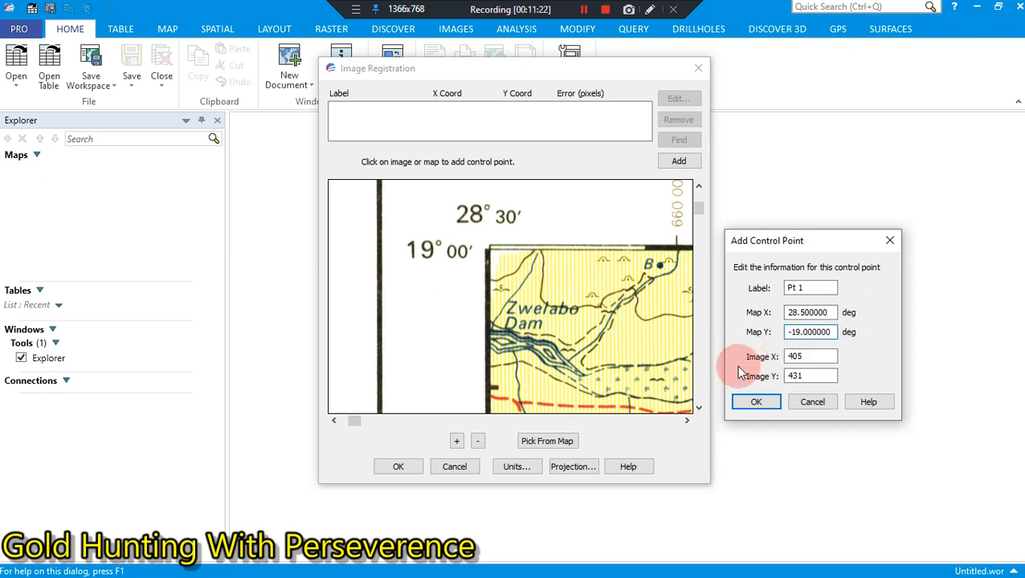
left_click(745, 404)
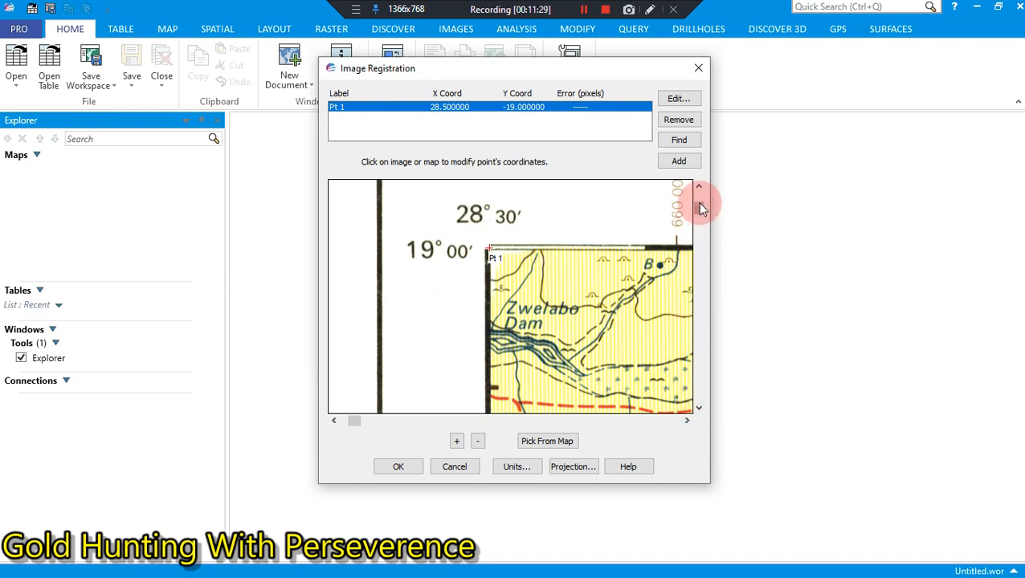
Step: Add a second control point on the map frame's south-west corner, keeping the corner's printed coordinates uncovered by its dialog
left_click_drag(701, 211, 701, 287)
left_click_drag(697, 335, 700, 387)
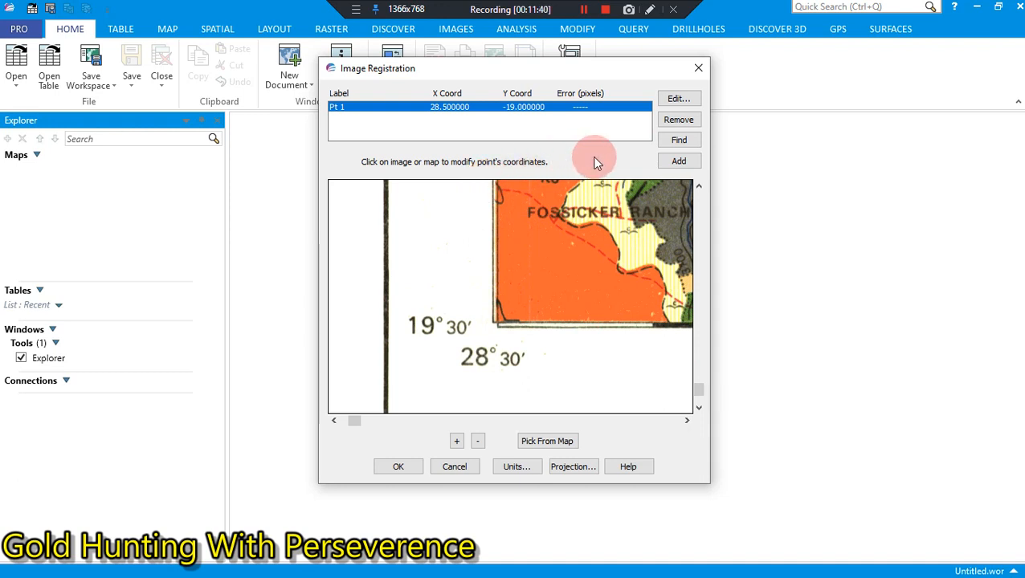
left_click(671, 163)
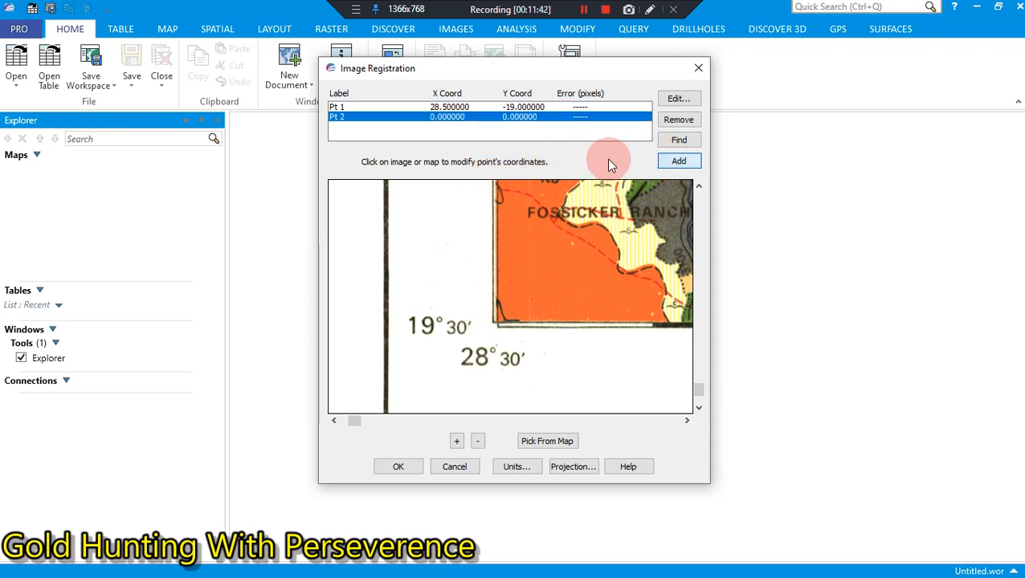
left_click(496, 321)
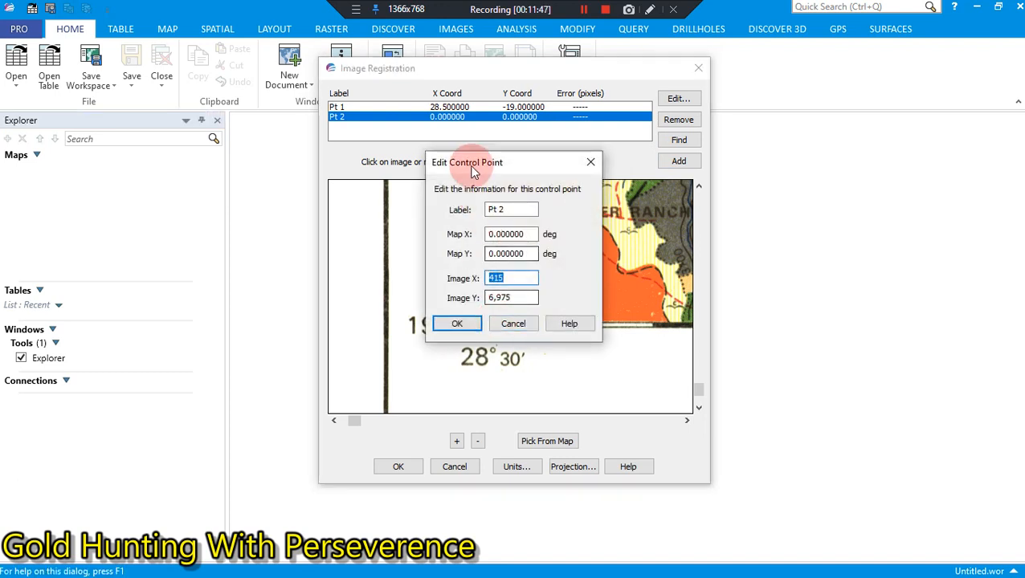
left_click_drag(754, 248, 779, 243)
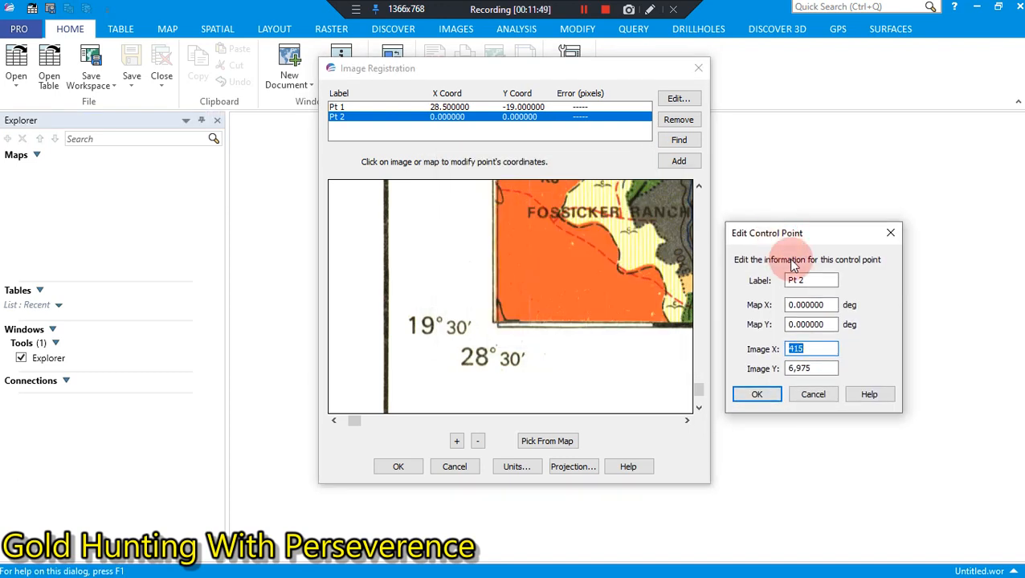
Step: Set the second control point's Map X to 28.500000 degrees
left_click(830, 305)
key("BackSpace")
key("BackSpace")
key("BackSpace")
key("BackSpace")
key("BackSpace")
key("BackSpace")
key("BackSpace")
key("BackSpace")
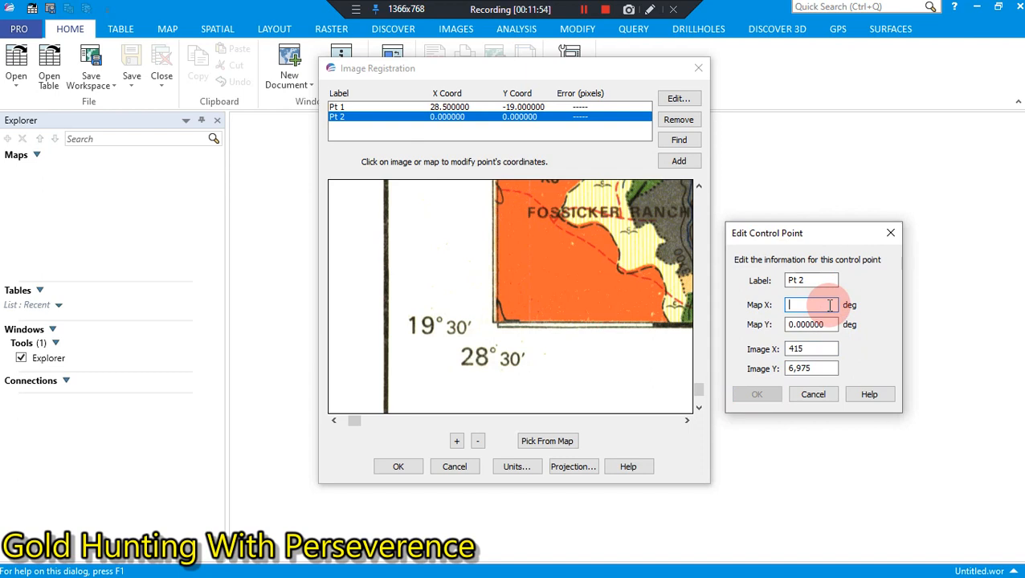
type("2")
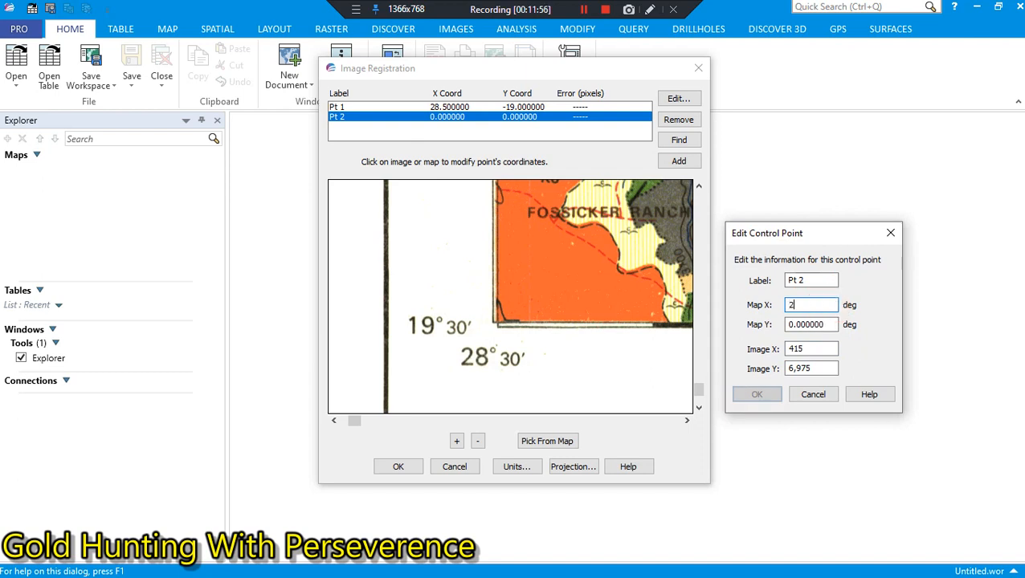
type("8.")
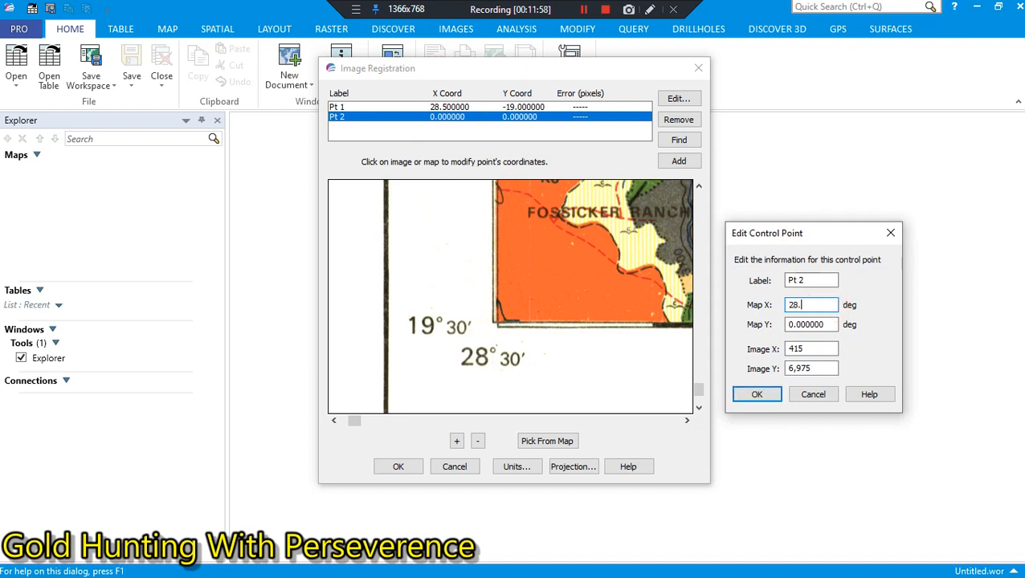
type("500000")
Step: Set the second control point's Map Y to -19.000000 degrees
left_click(833, 325)
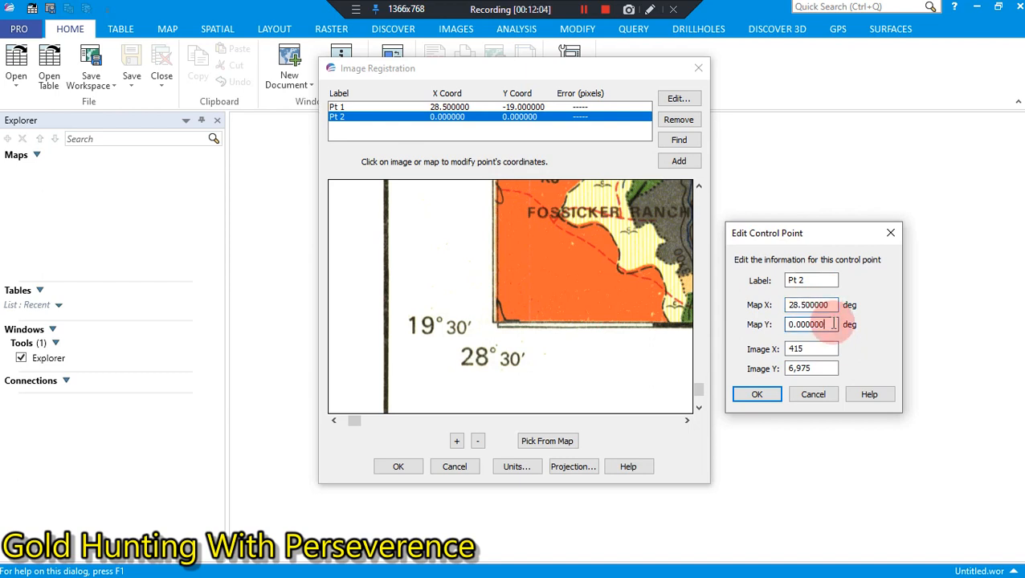
key("BackSpace")
key("BackSpace")
key("BackSpace")
key("BackSpace")
key("BackSpace")
key("BackSpace")
key("BackSpace")
key("BackSpace")
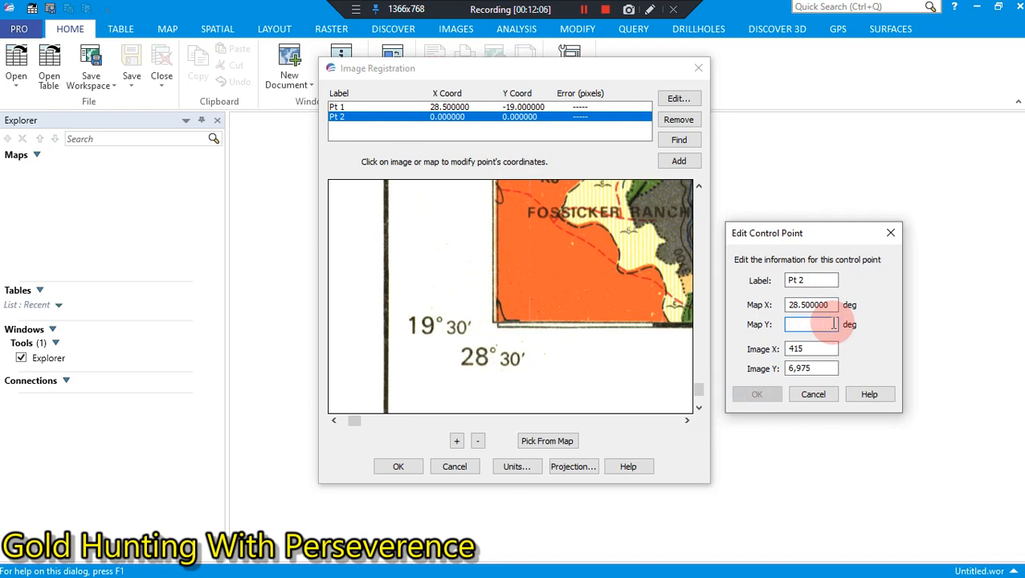
type("19")
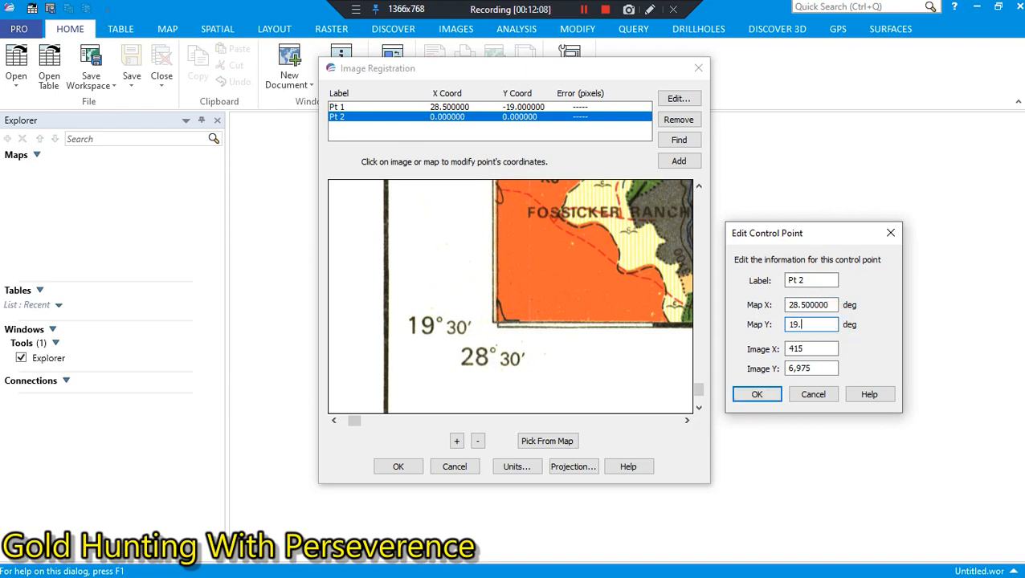
type(".")
key("BackSpace")
key("BackSpace")
key("BackSpace")
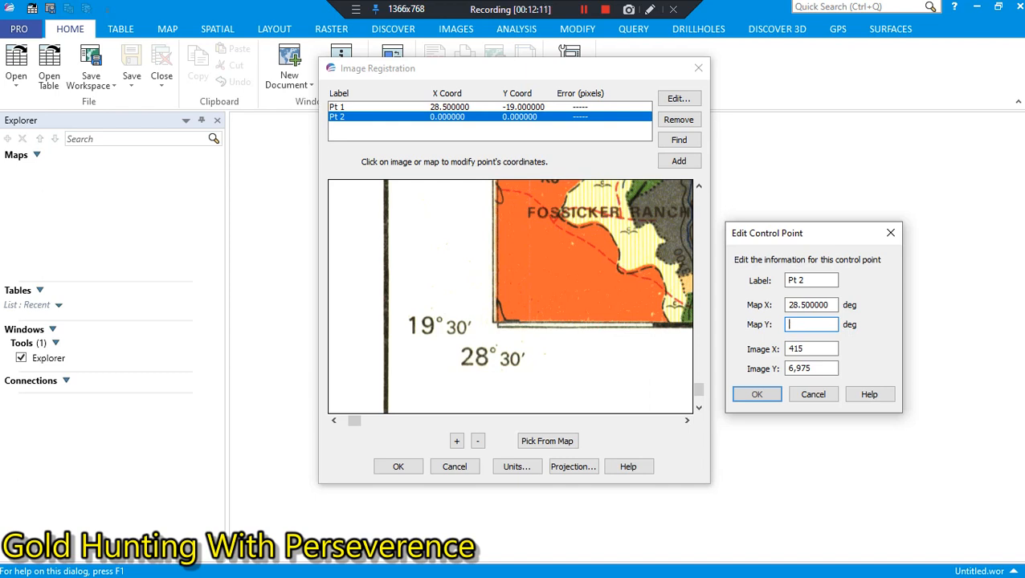
type("-10")
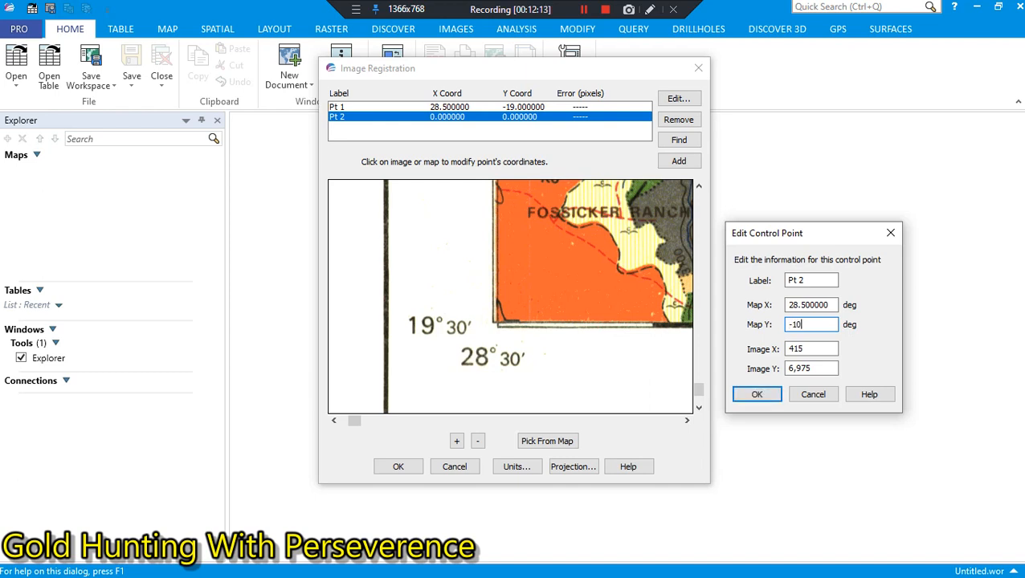
key("BackSpace")
type("9.000000")
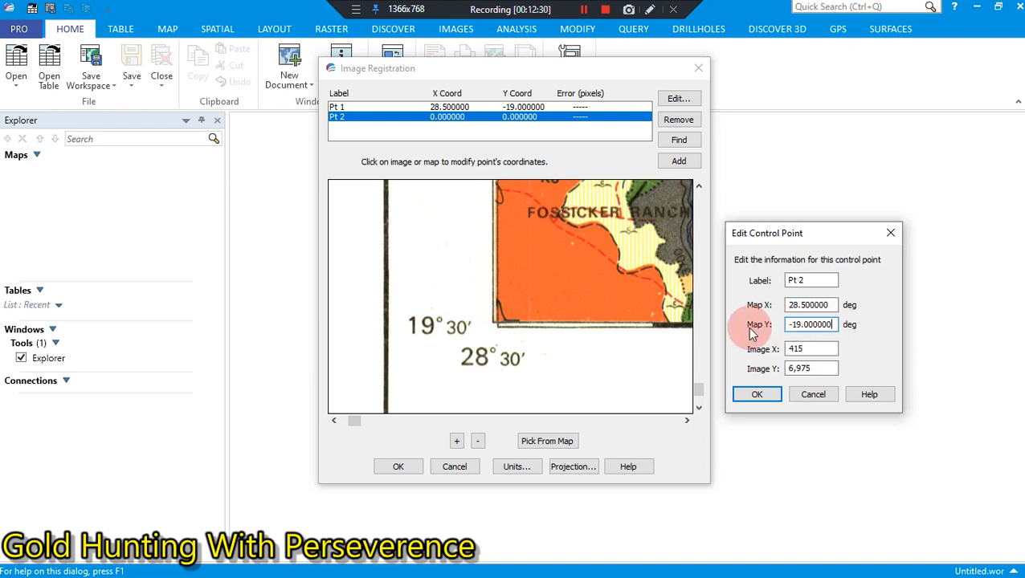
Step: Correct the second control point's Map Y to -19.500000 degrees and save the point
key("BackSpace")
key("BackSpace")
key("BackSpace")
key("BackSpace")
key("BackSpace")
key("BackSpace")
type("5")
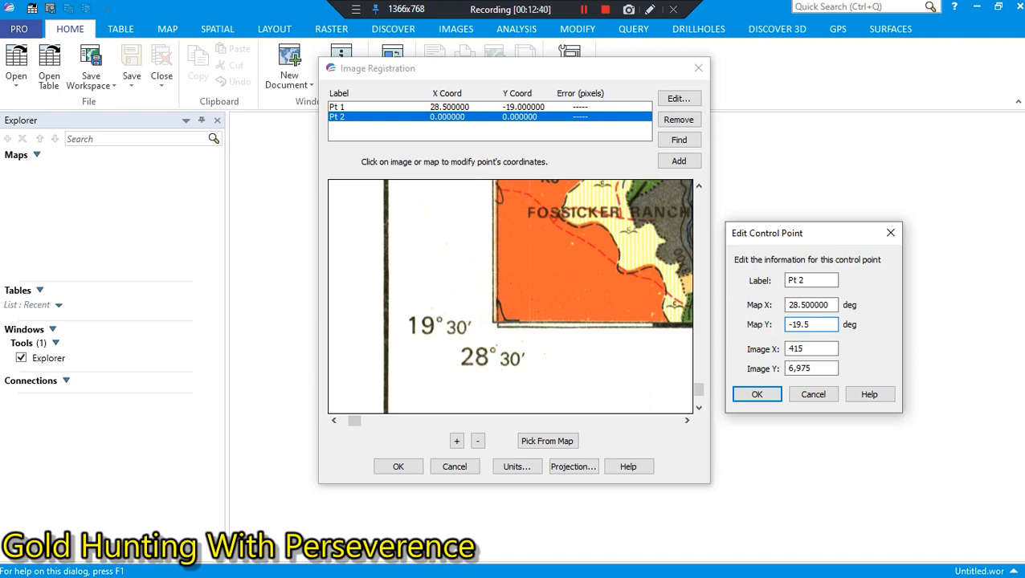
type("00000")
left_click(755, 394)
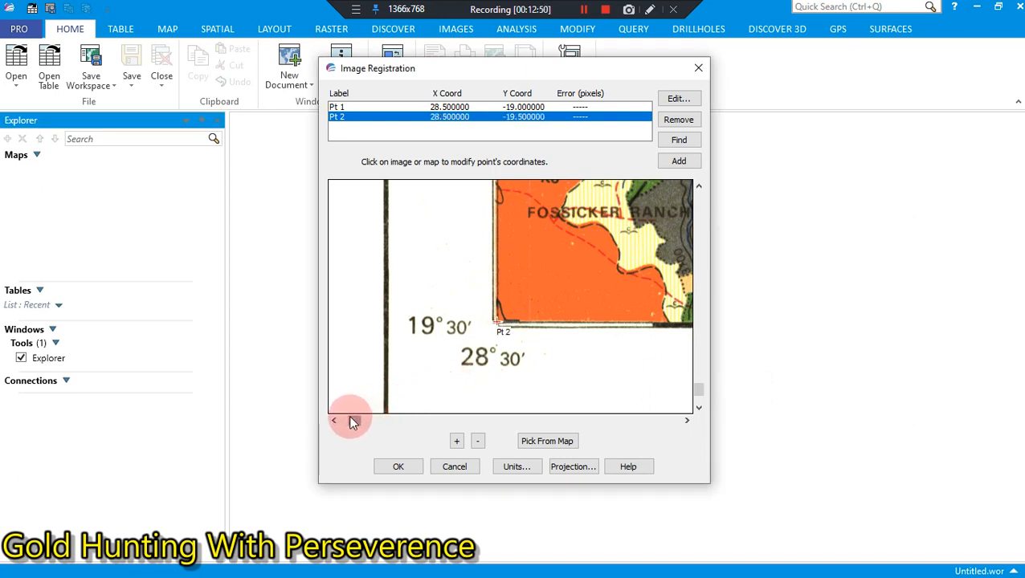
Step: Add a third control point on the map frame's south-east corner, keeping the corner's printed coordinates uncovered by its dialog
left_click_drag(353, 421, 504, 407)
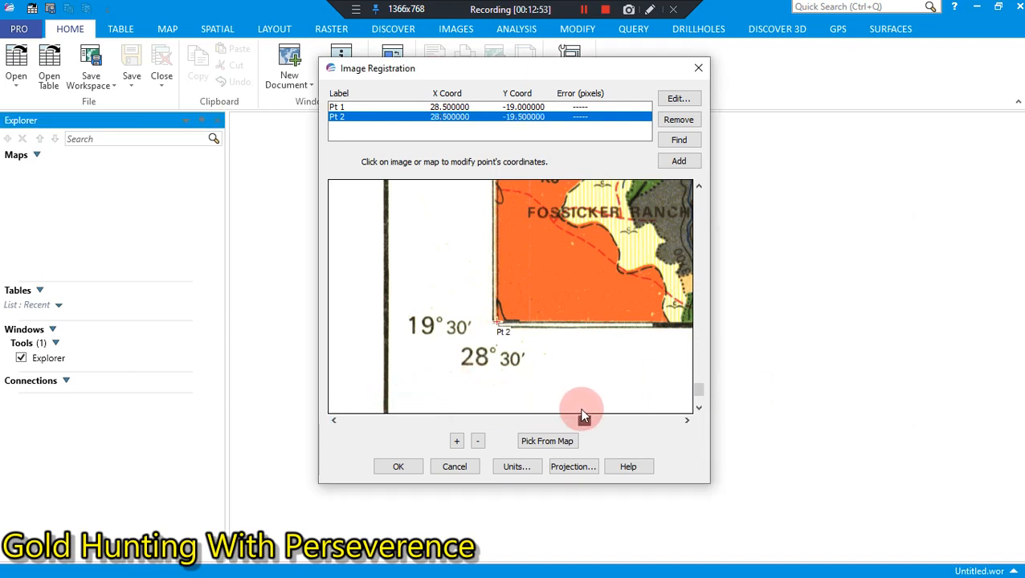
mouse_move(581, 412)
left_mouse_down()
mouse_move(633, 422)
mouse_move(591, 424)
left_mouse_up()
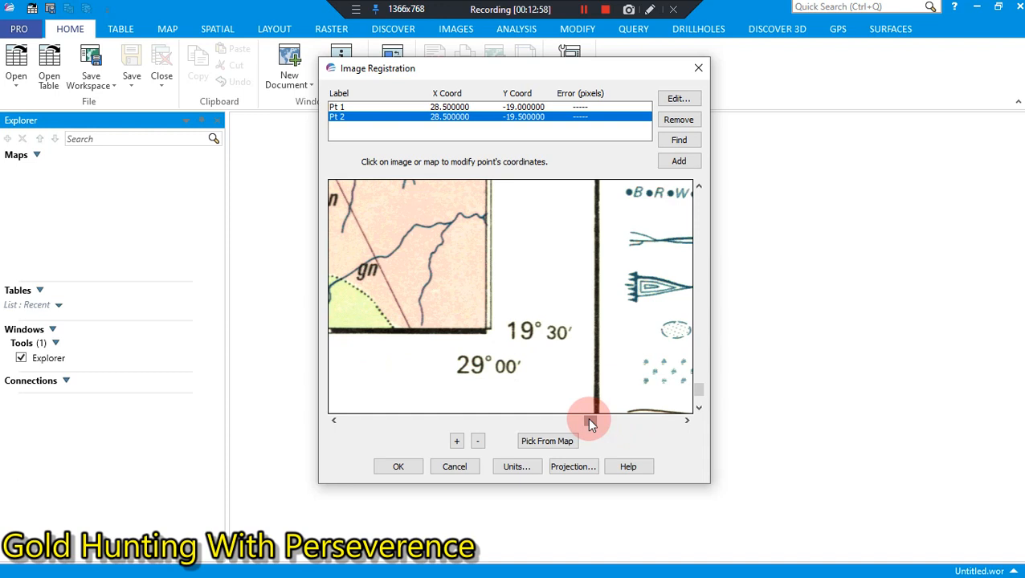
left_click(663, 162)
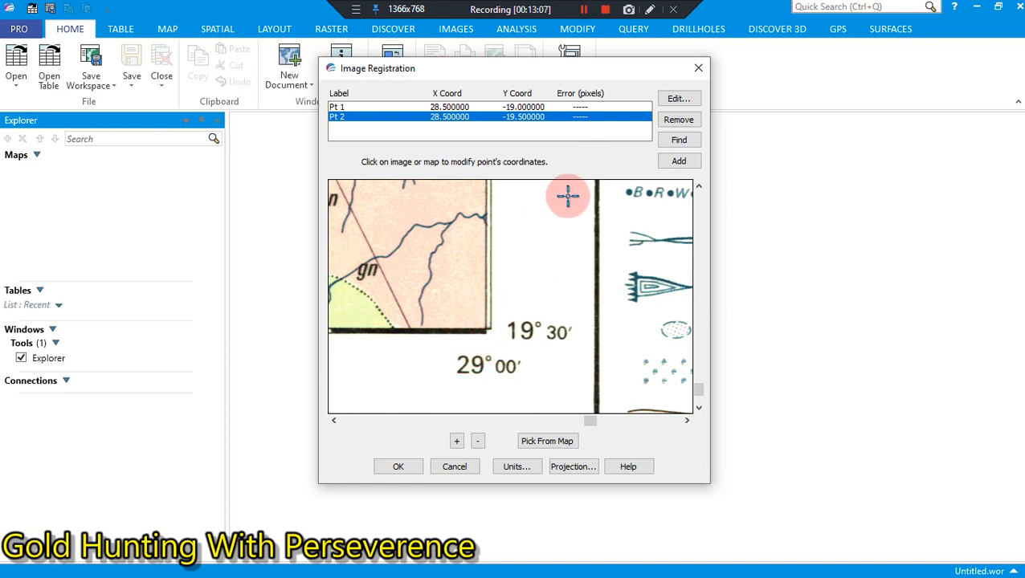
left_click(673, 160)
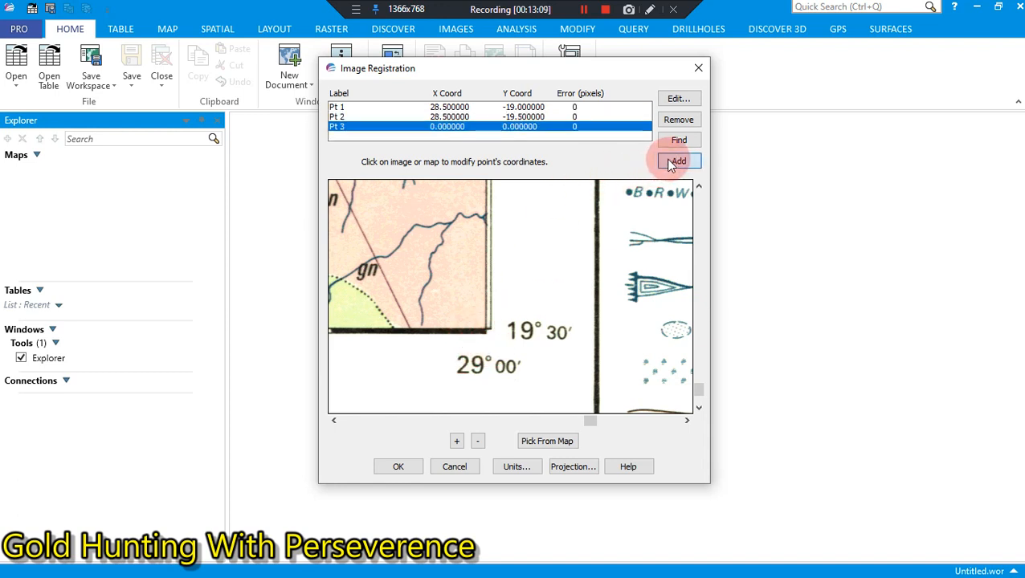
left_click(481, 328)
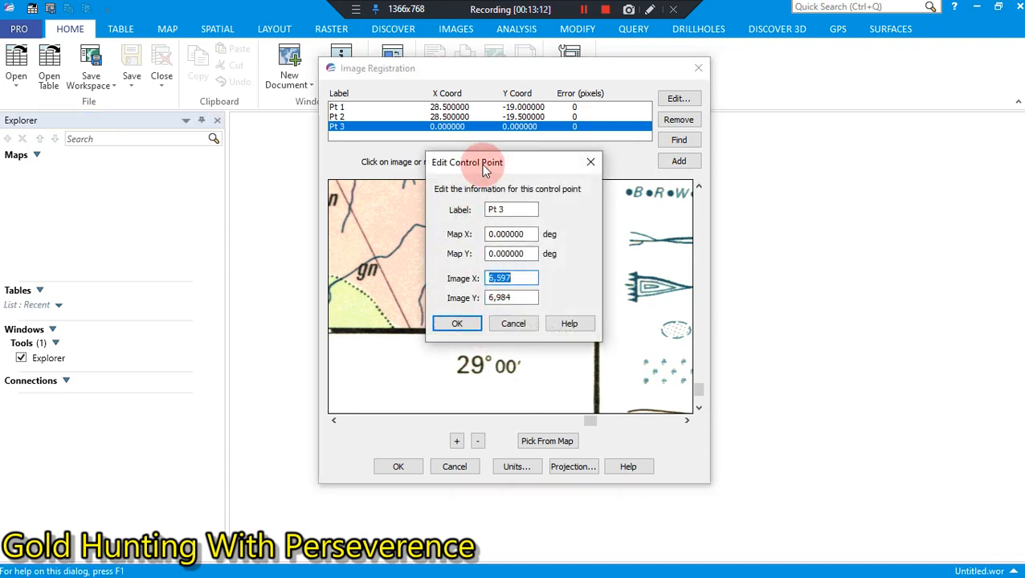
left_click_drag(484, 173, 778, 269)
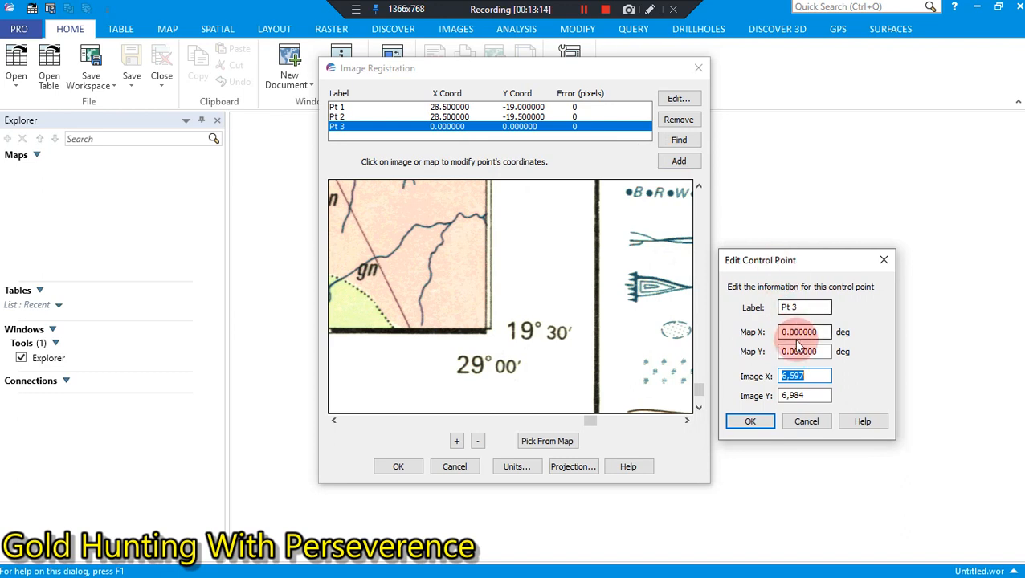
Step: Set the third control point's Map X to 29.000000 degrees
left_click(819, 332)
key("BackSpace")
key("BackSpace")
key("BackSpace")
key("BackSpace")
key("BackSpace")
key("BackSpace")
key("BackSpace")
key("BackSpace")
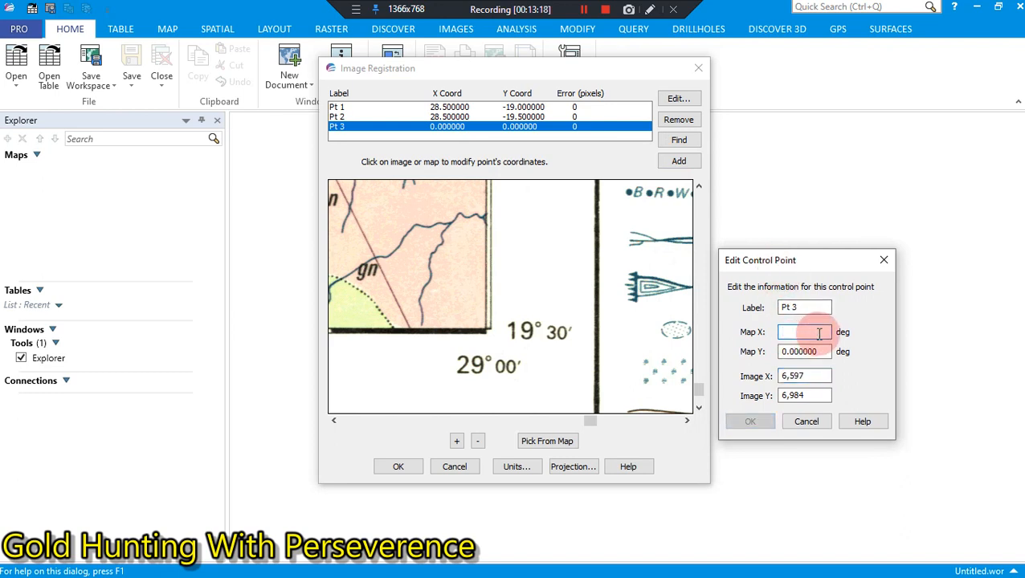
type("29.")
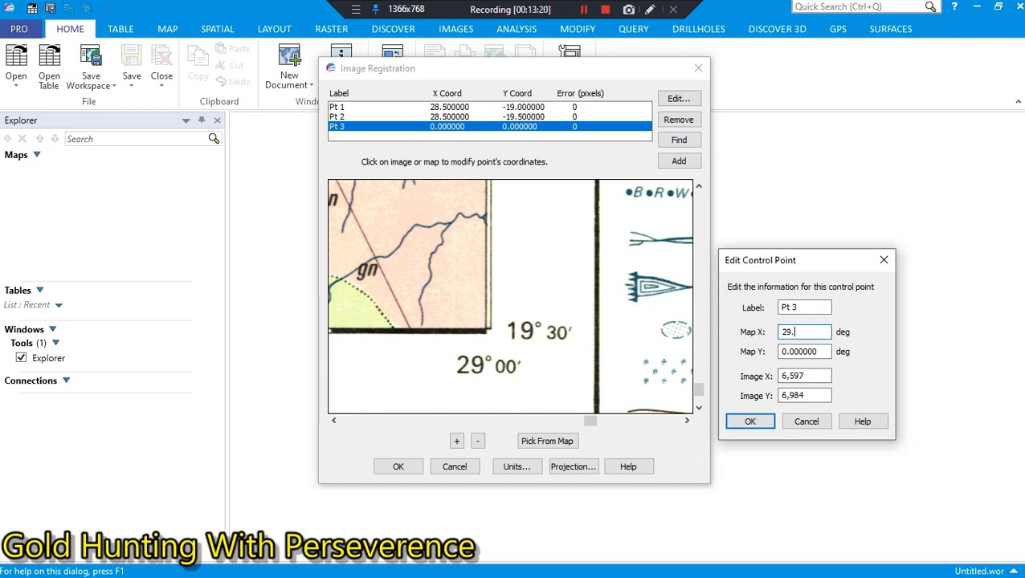
type("000000")
Step: Set the third control point's Map Y to -19.500000 degrees and save the point
left_click(820, 350)
key("BackSpace")
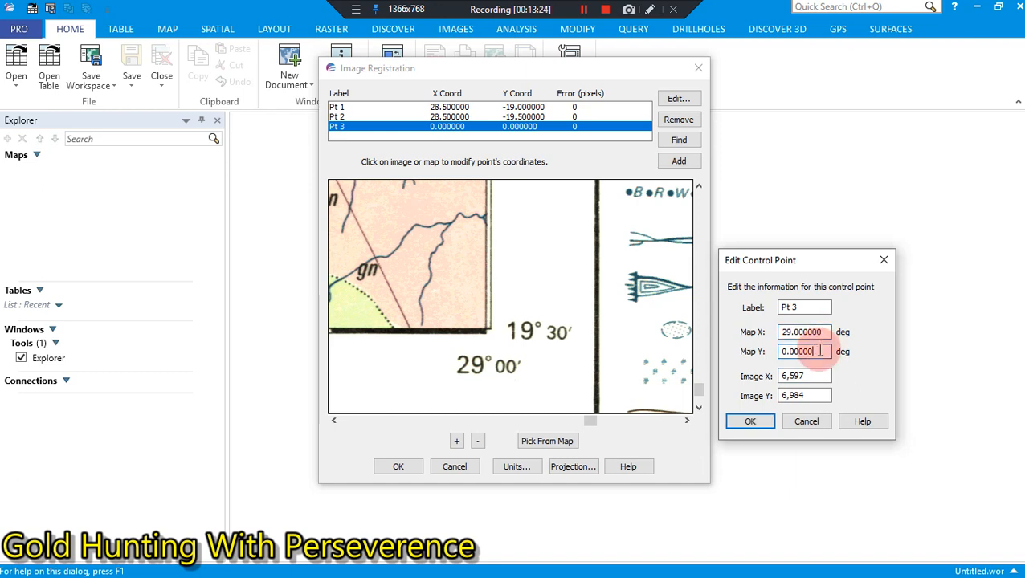
key("BackSpace")
key("BackSpace")
key("BackSpace")
key("BackSpace")
key("BackSpace")
key("BackSpace")
key("BackSpace")
type("-")
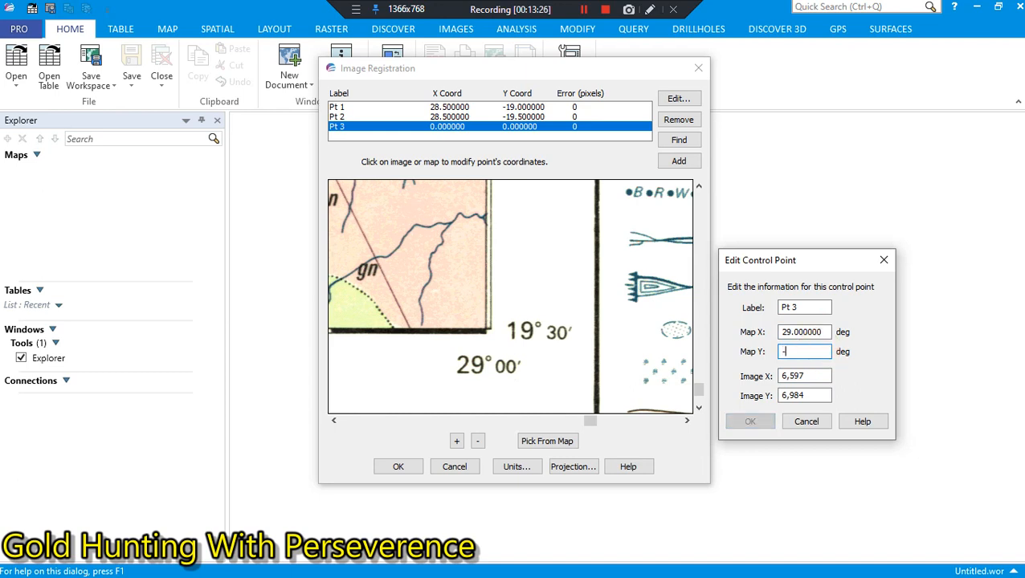
type("19.")
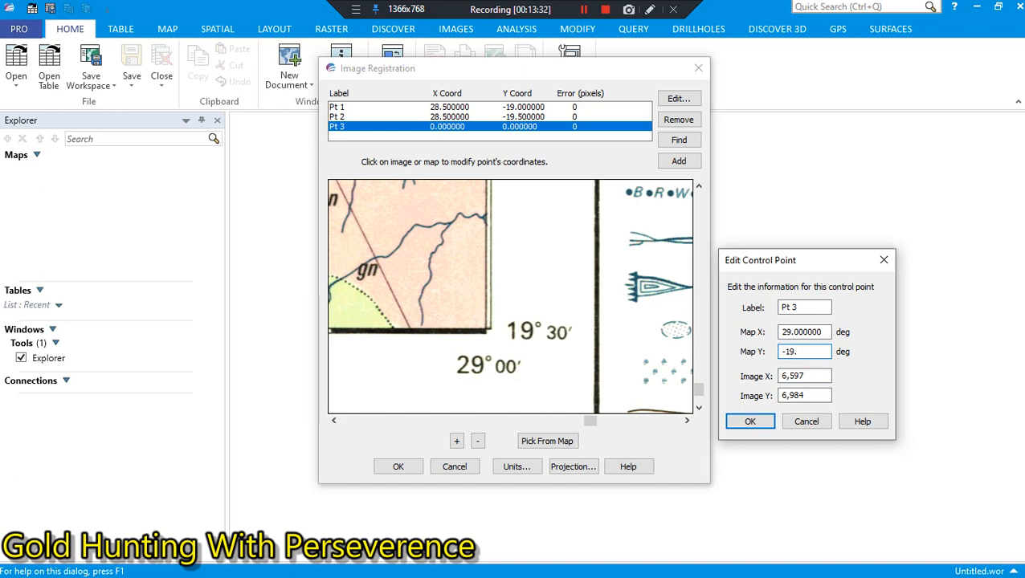
type("500000")
left_click(807, 357)
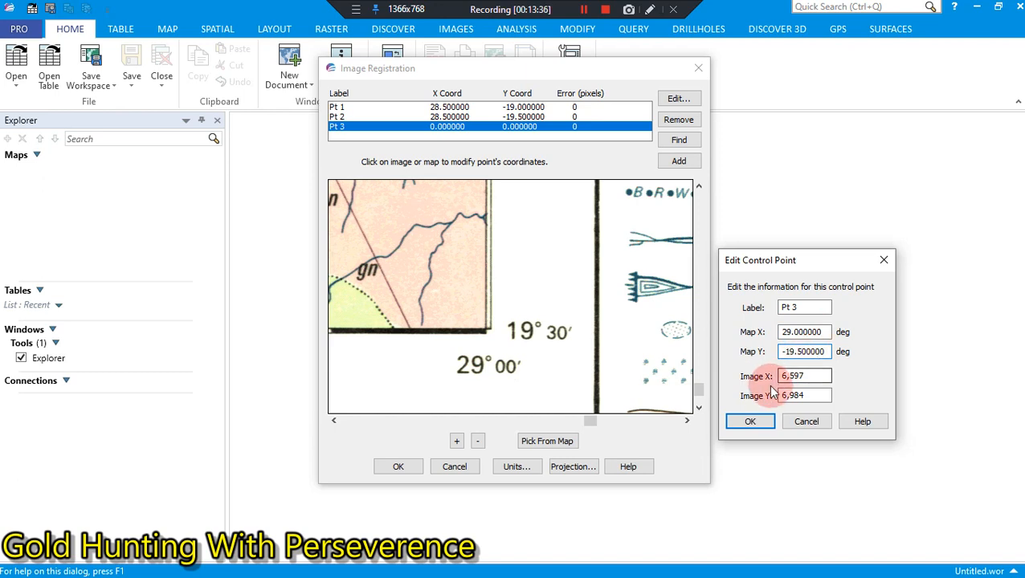
left_click(749, 421)
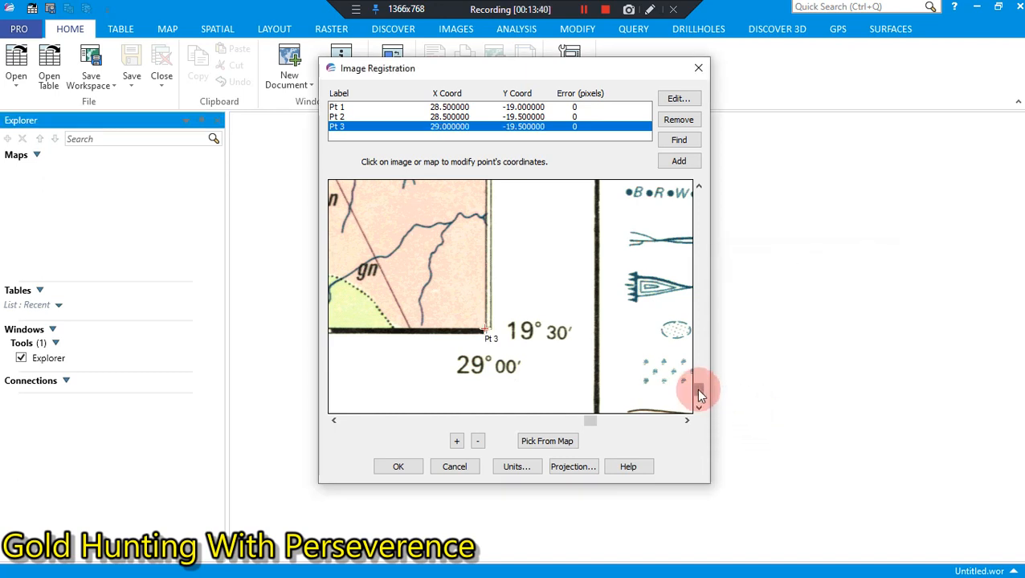
Step: Add a fourth control point on the map frame's north-east corner, keeping the corner's printed coordinates uncovered by its dialog
left_click_drag(699, 394, 699, 201)
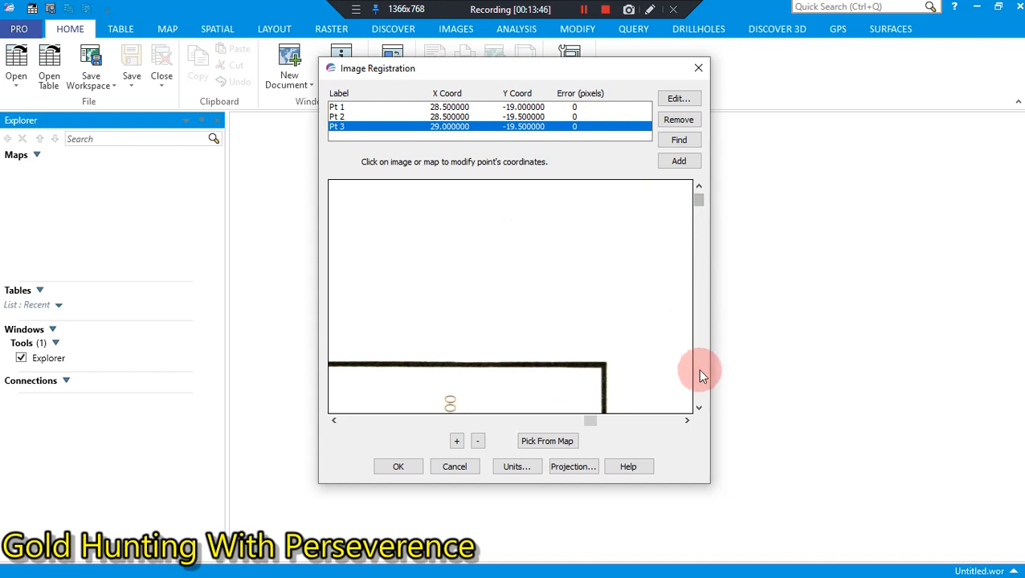
left_click(698, 407)
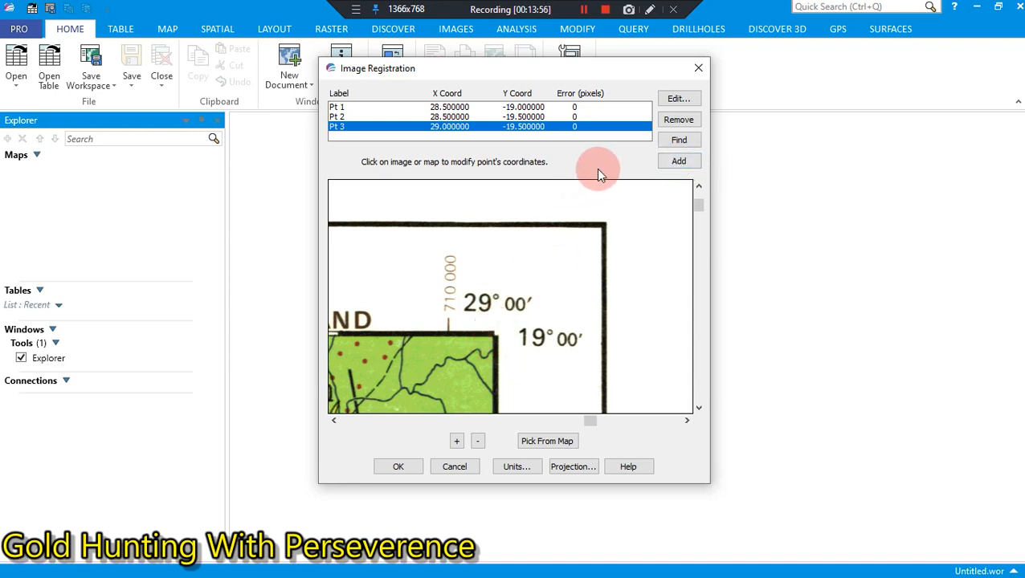
left_click(679, 164)
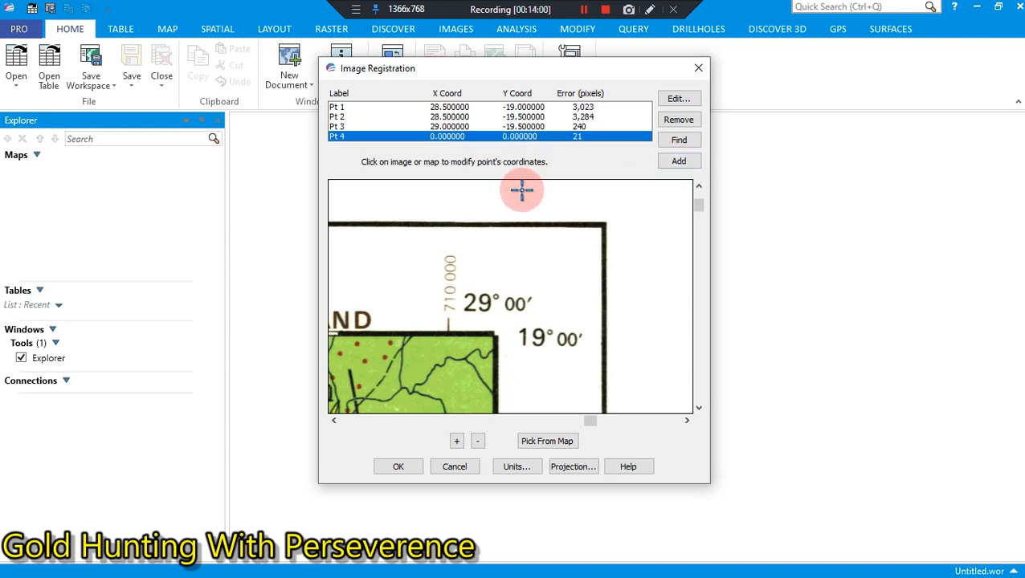
left_click(492, 336)
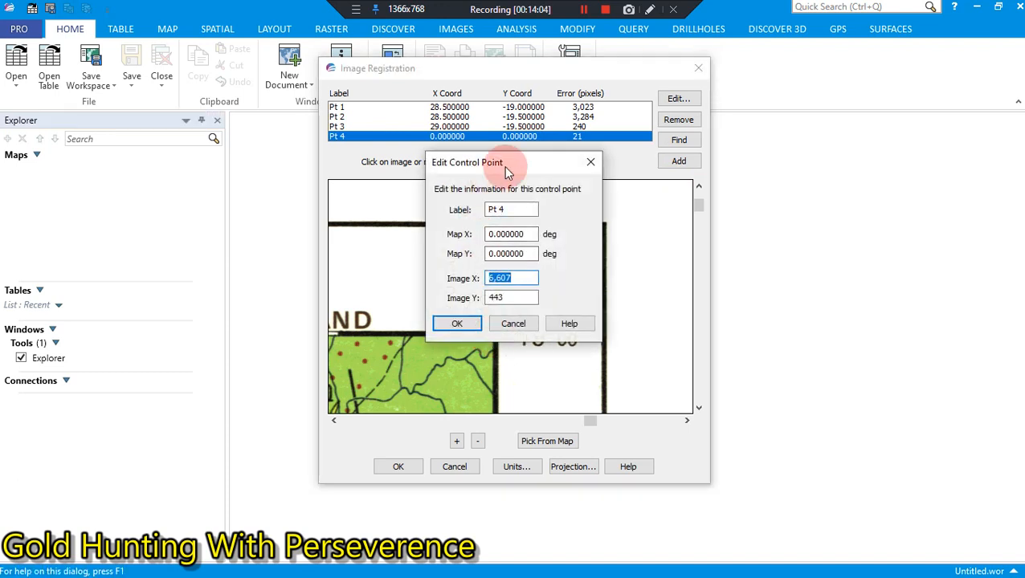
left_click_drag(503, 165, 793, 229)
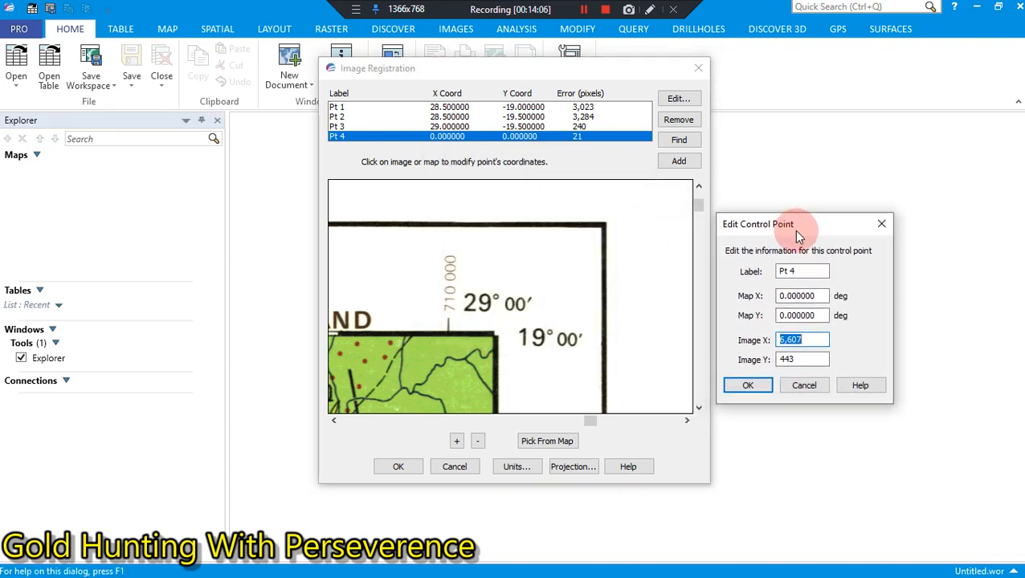
Step: Set the fourth control point's Map X to 29.000000 degrees
left_click(822, 298)
key("BackSpace")
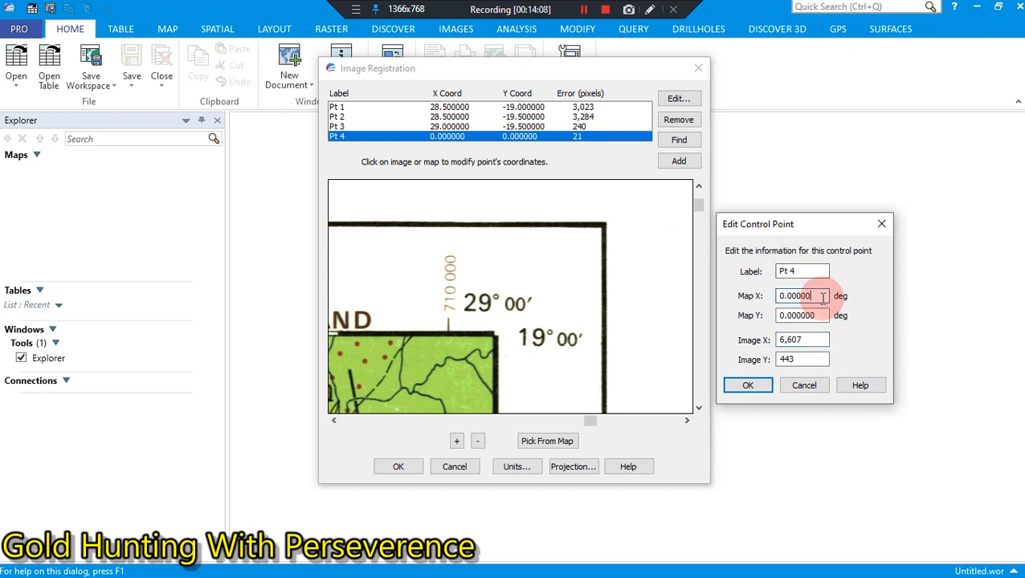
key("BackSpace")
key("BackSpace")
key("BackSpace")
key("BackSpace")
key("BackSpace")
key("BackSpace")
key("BackSpace")
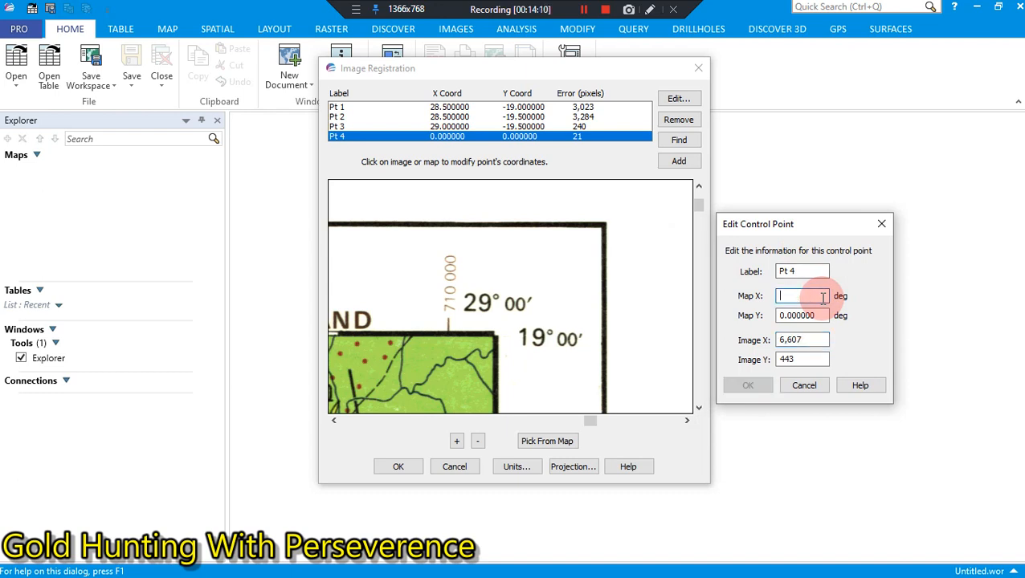
type("2")
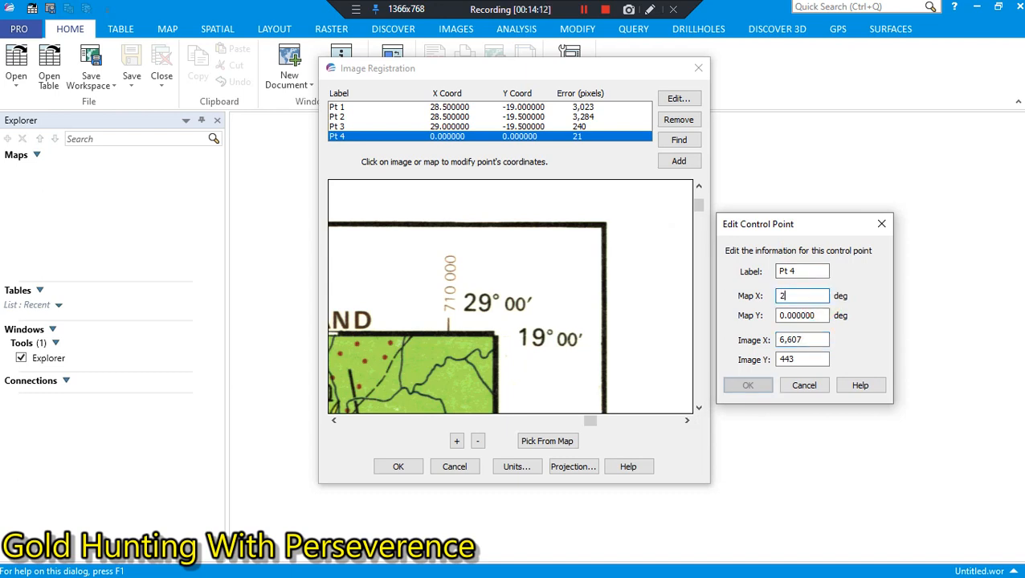
type("9.000000")
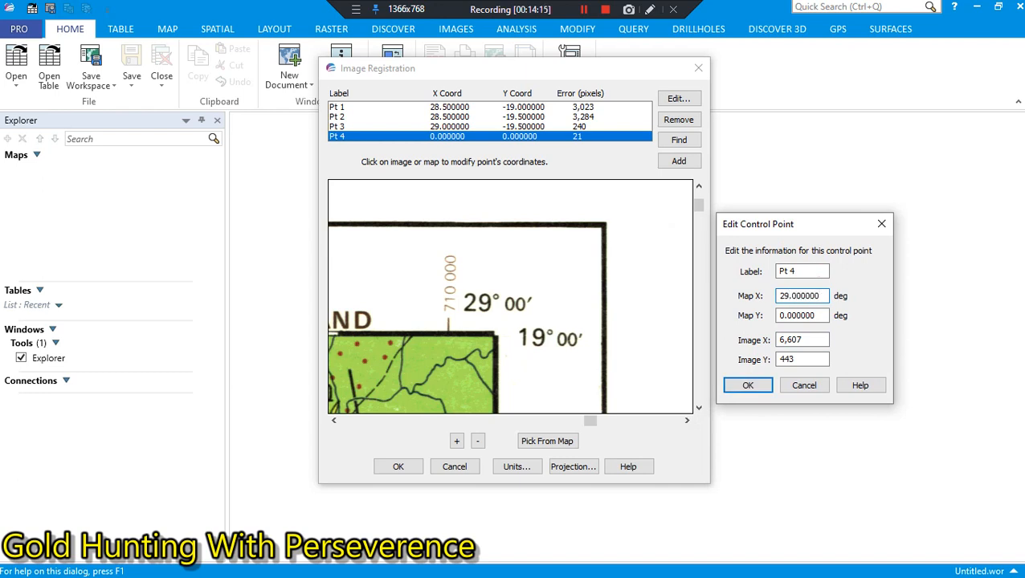
Step: Set the fourth control point's Map Y to -19.000000 degrees, save the point and complete the image registration
left_click(819, 315)
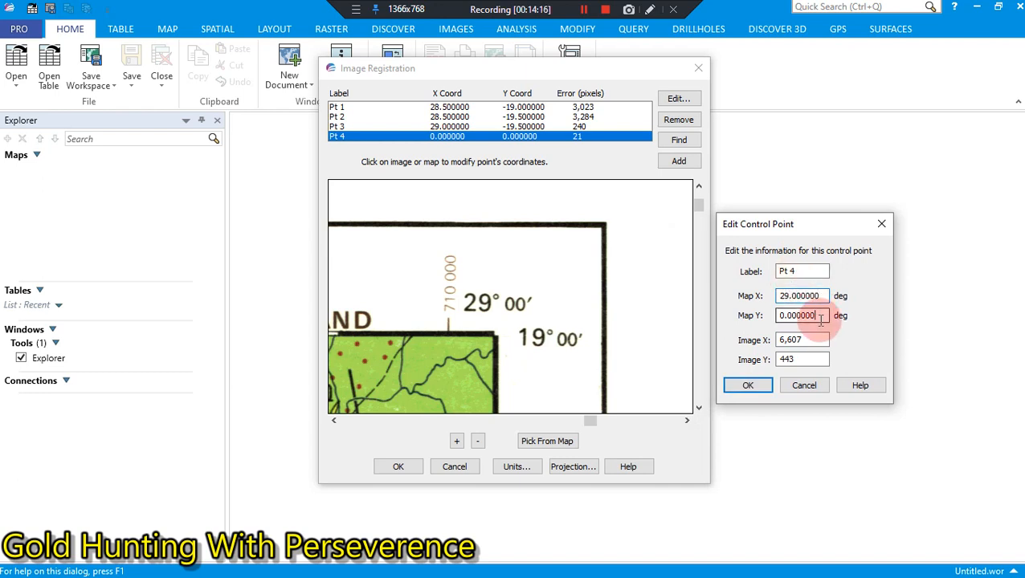
key("BackSpace")
key("BackSpace")
key("BackSpace")
key("BackSpace")
key("BackSpace")
key("BackSpace")
key("BackSpace")
key("BackSpace")
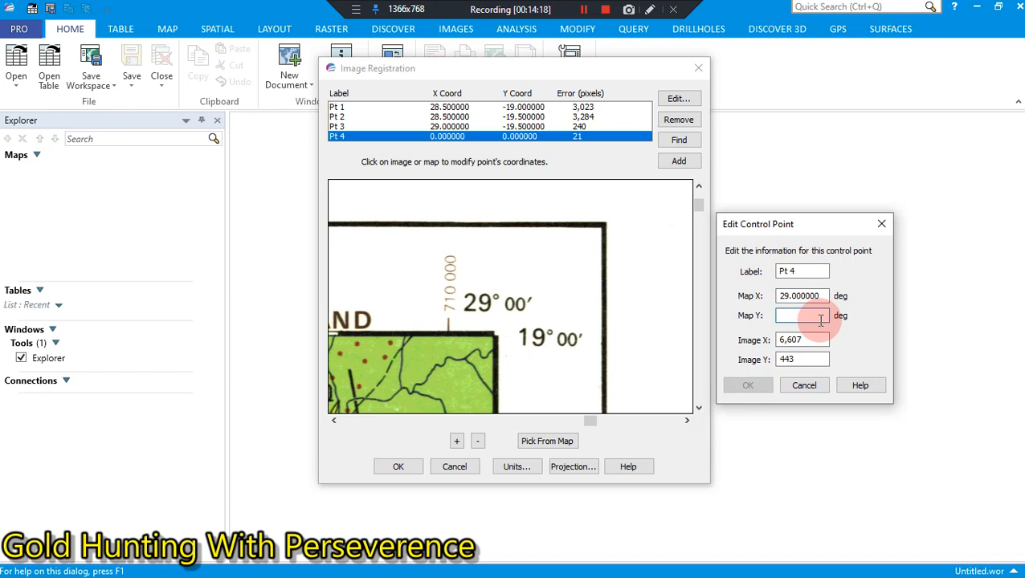
type("-1")
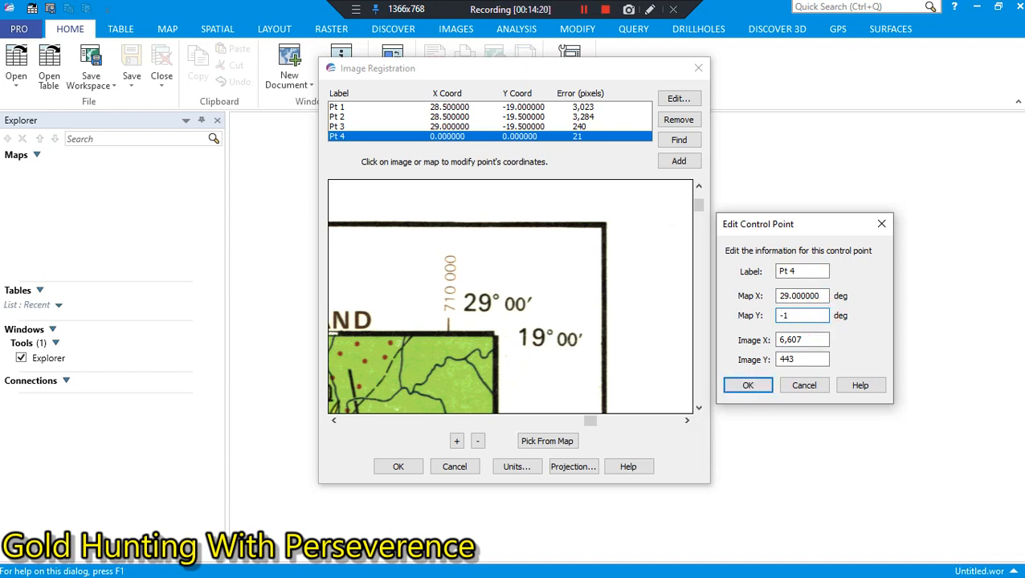
type("9.000000")
left_click(739, 384)
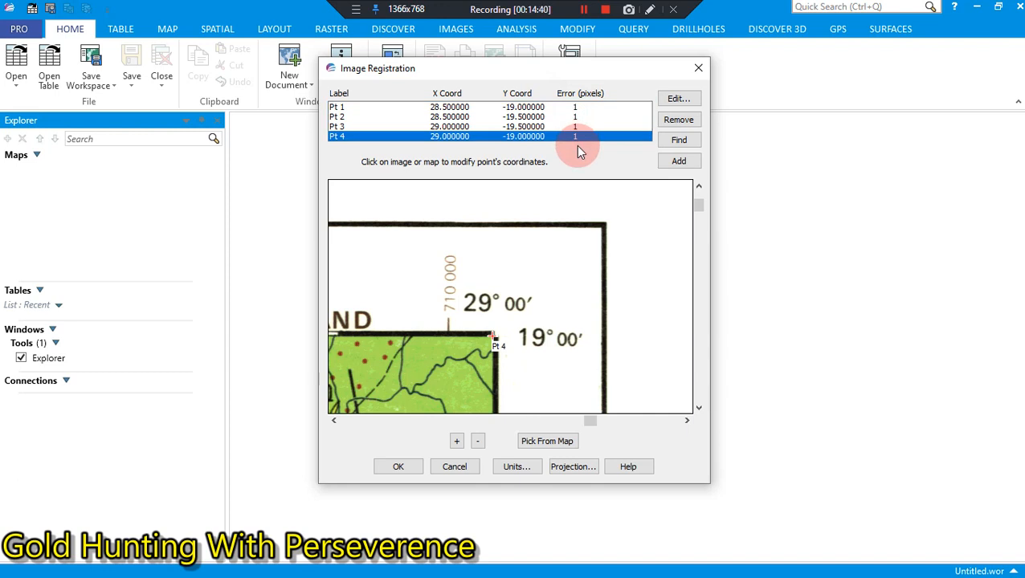
left_click(397, 467)
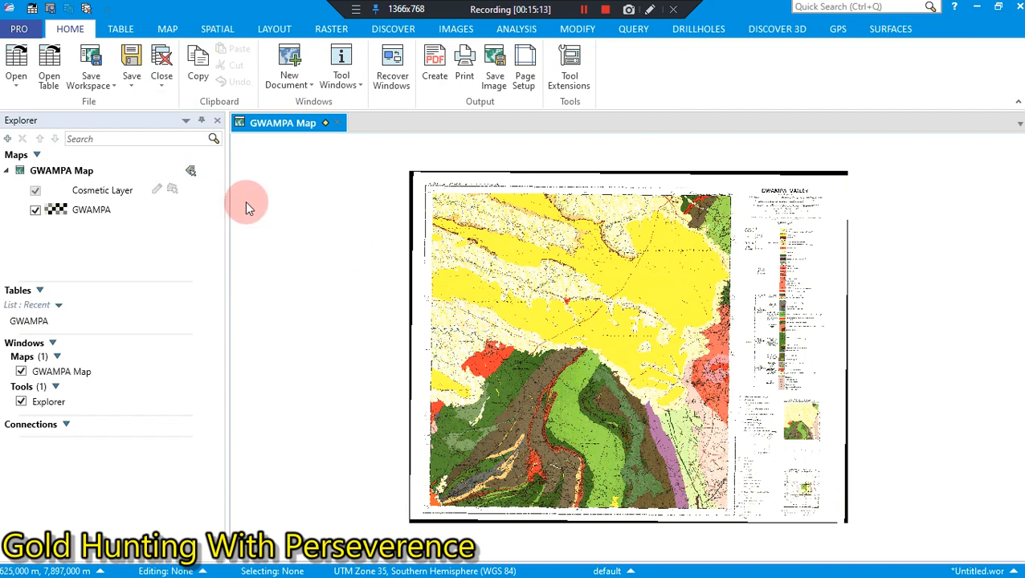
Step: Examine the registered GWAMPA map at closer zoom, moving across the geology around Gourlays Block and Redlands Valley
left_click(126, 36)
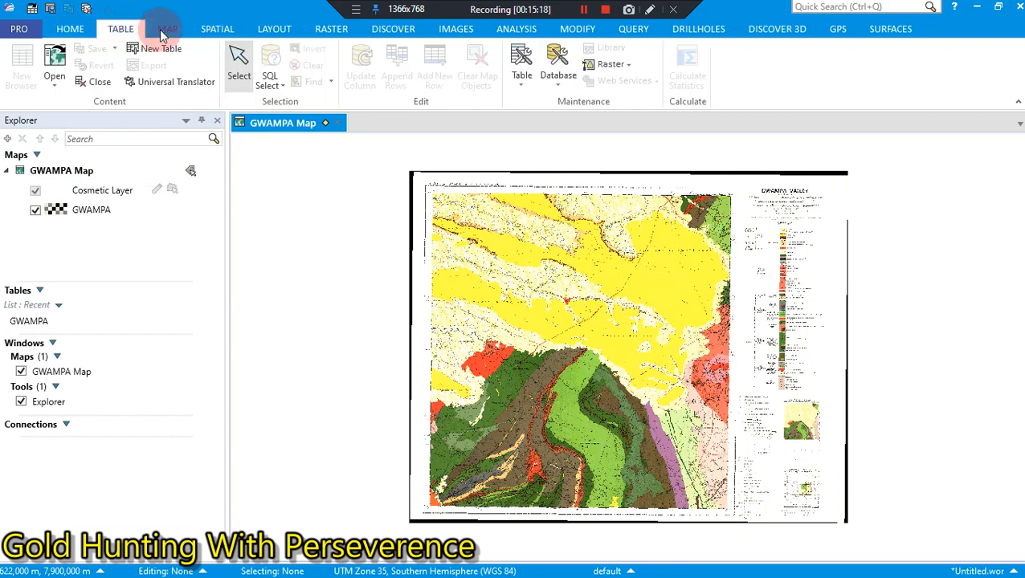
left_click(164, 35)
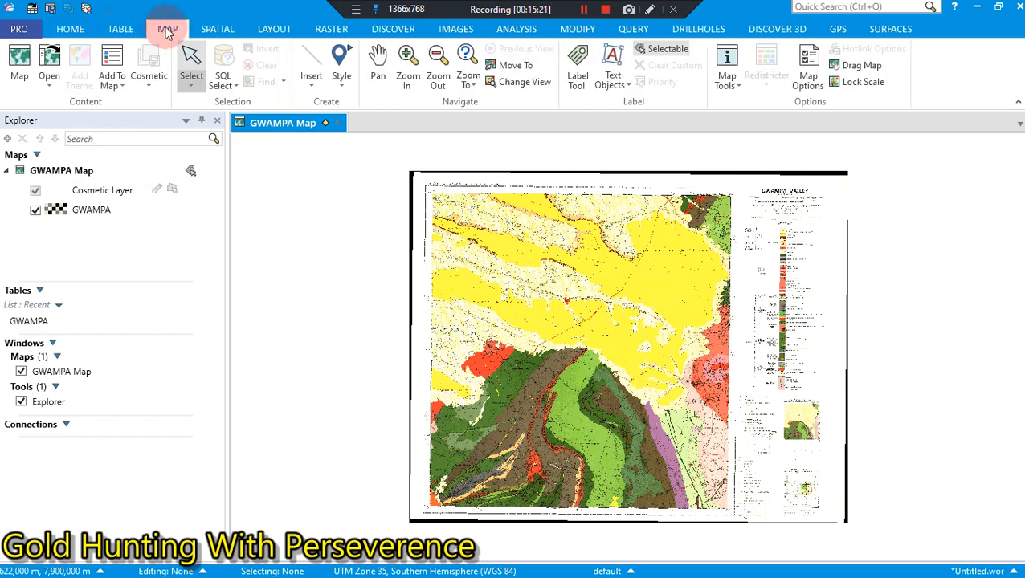
left_click(409, 60)
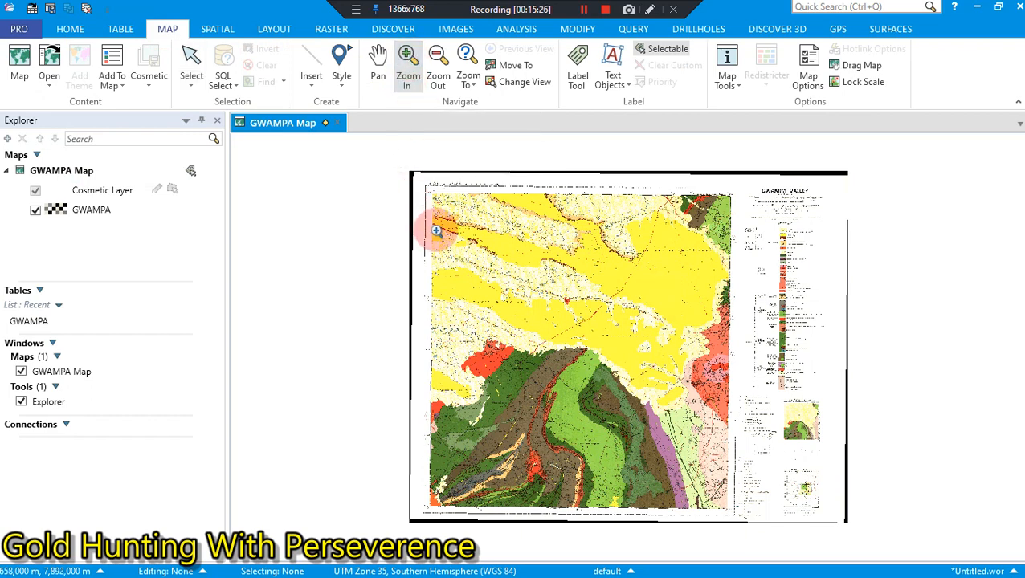
left_click_drag(436, 230, 683, 435)
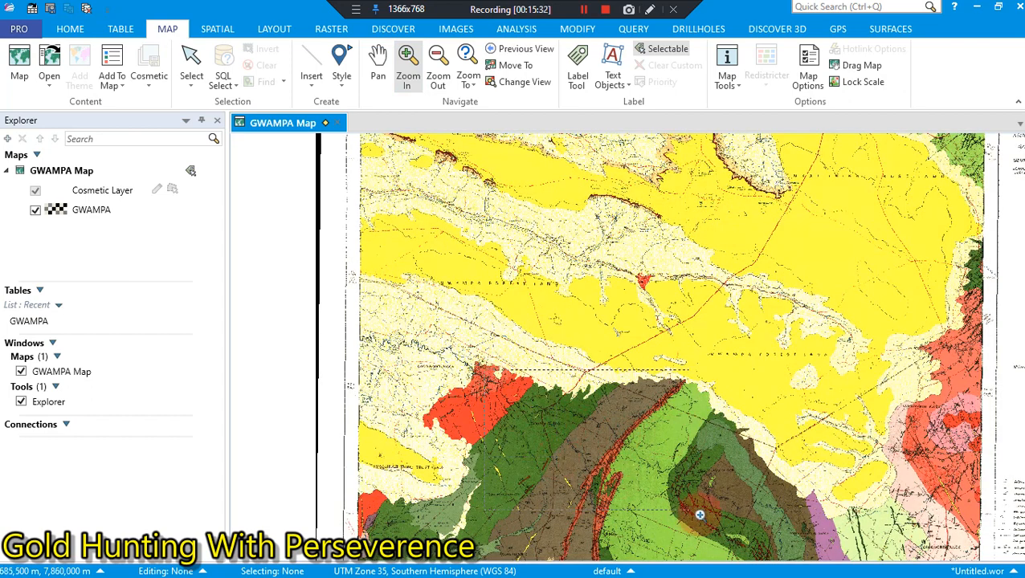
left_click(719, 521)
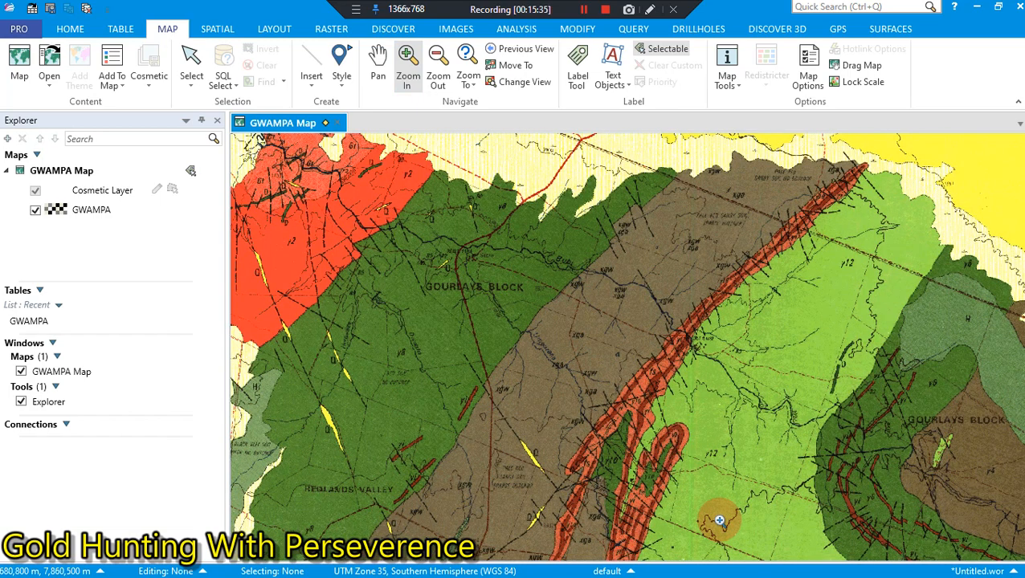
left_click(377, 64)
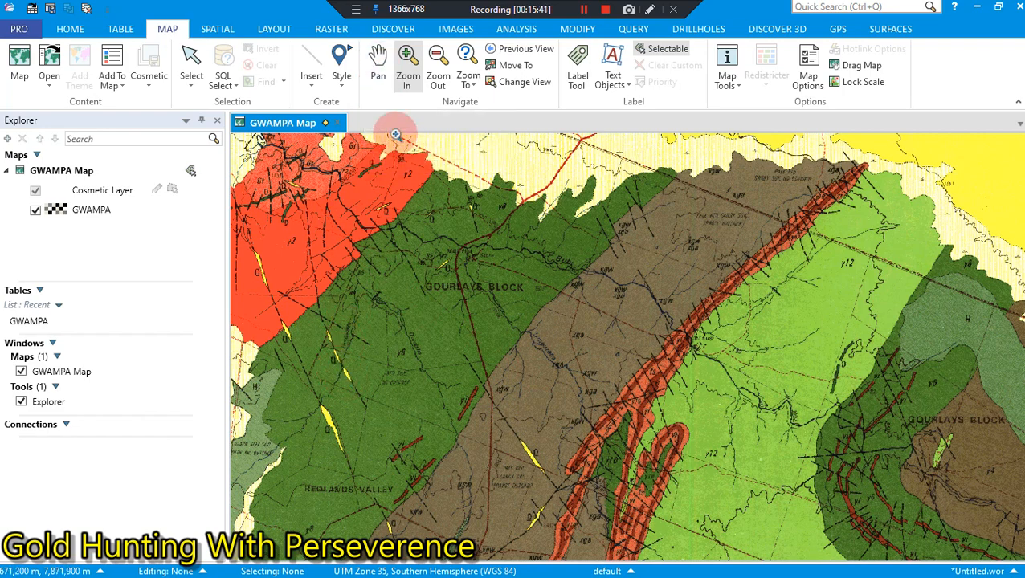
left_click(378, 58)
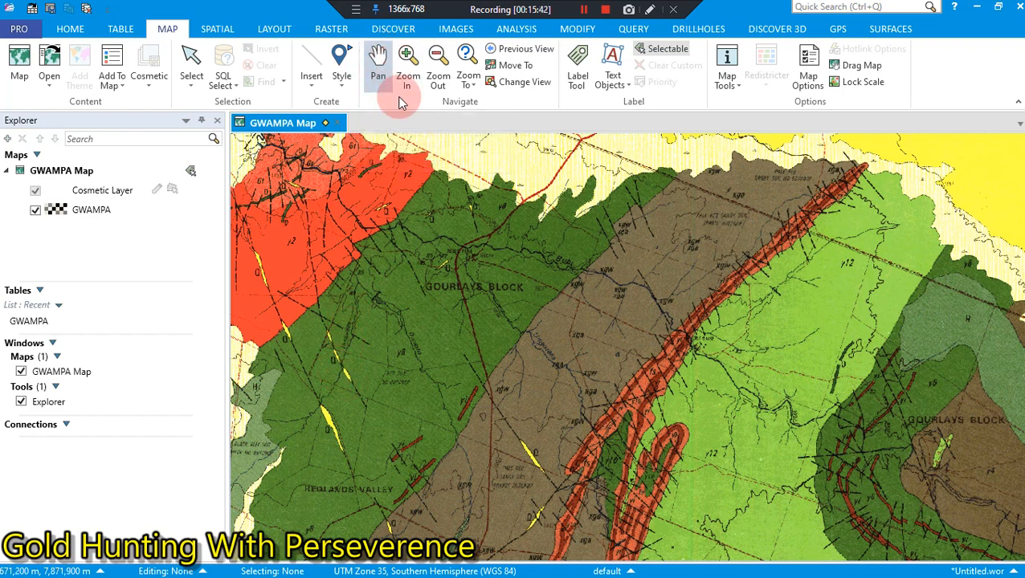
left_click_drag(403, 227, 482, 214)
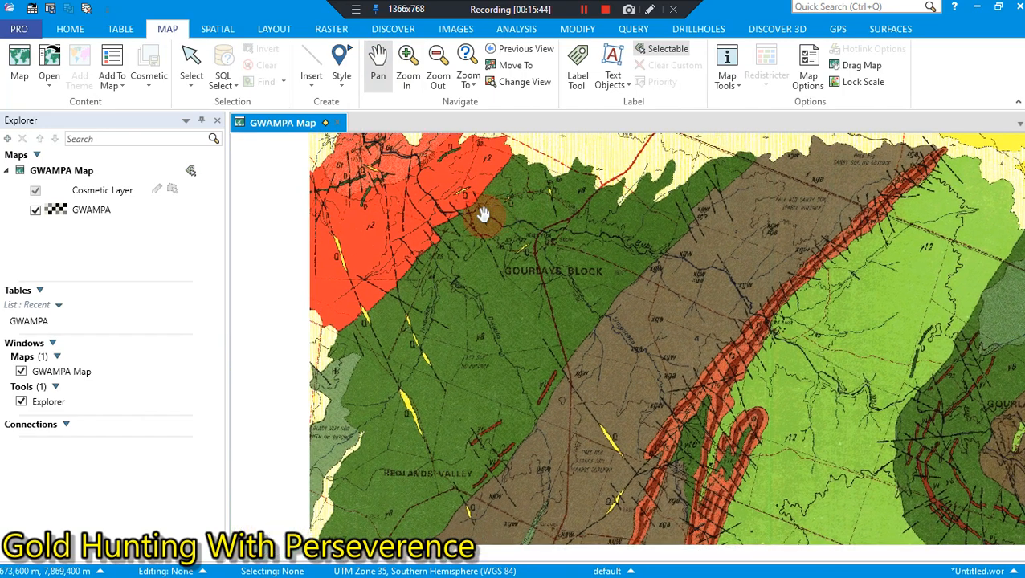
left_click_drag(464, 370, 538, 358)
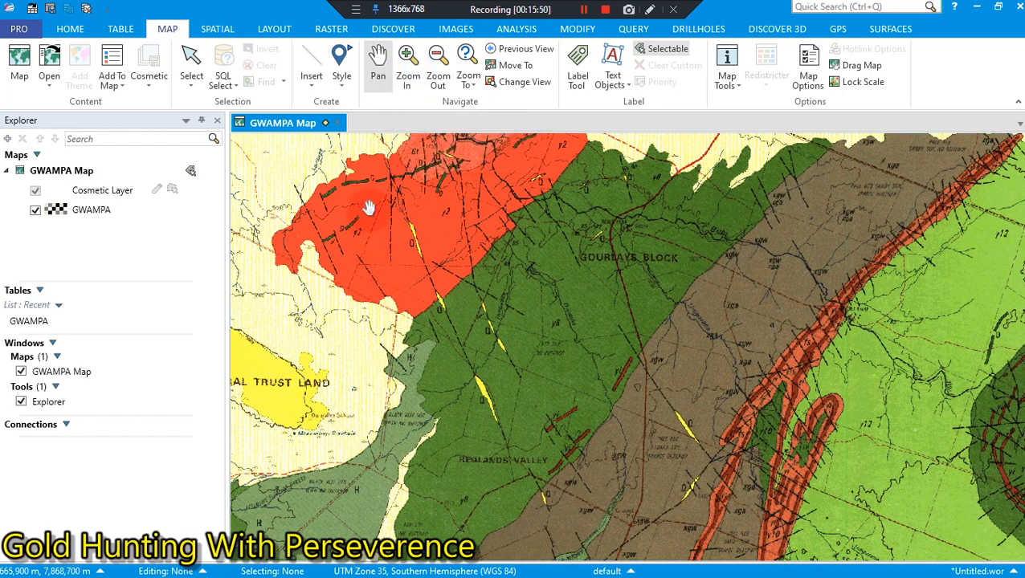
left_click(407, 64)
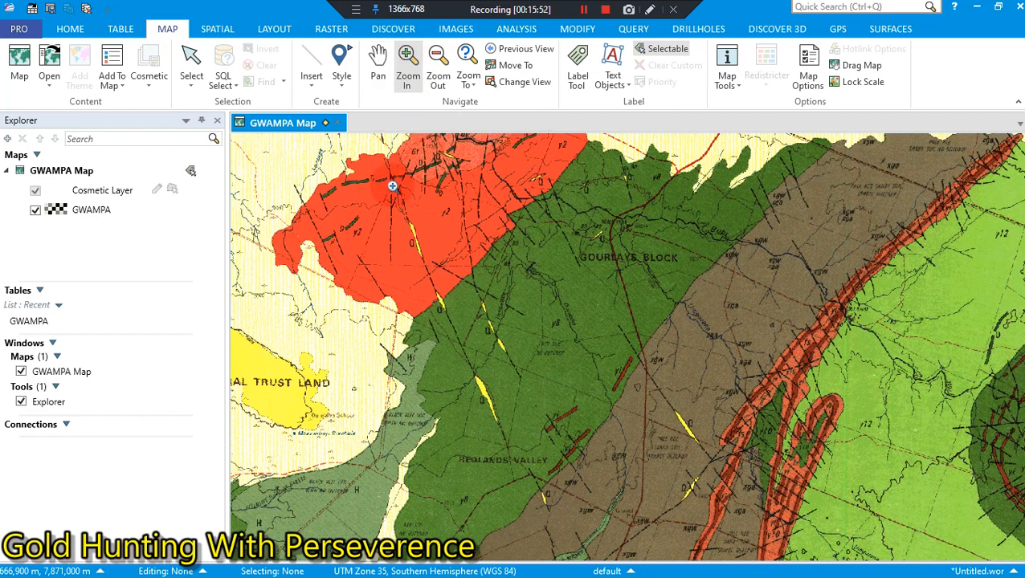
left_click_drag(374, 186, 656, 482)
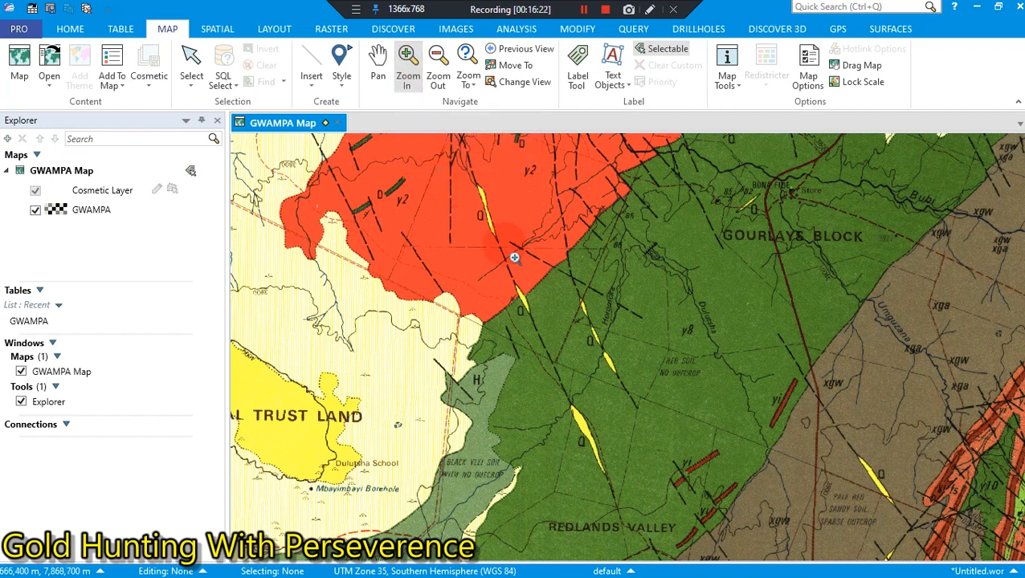
left_click(761, 498)
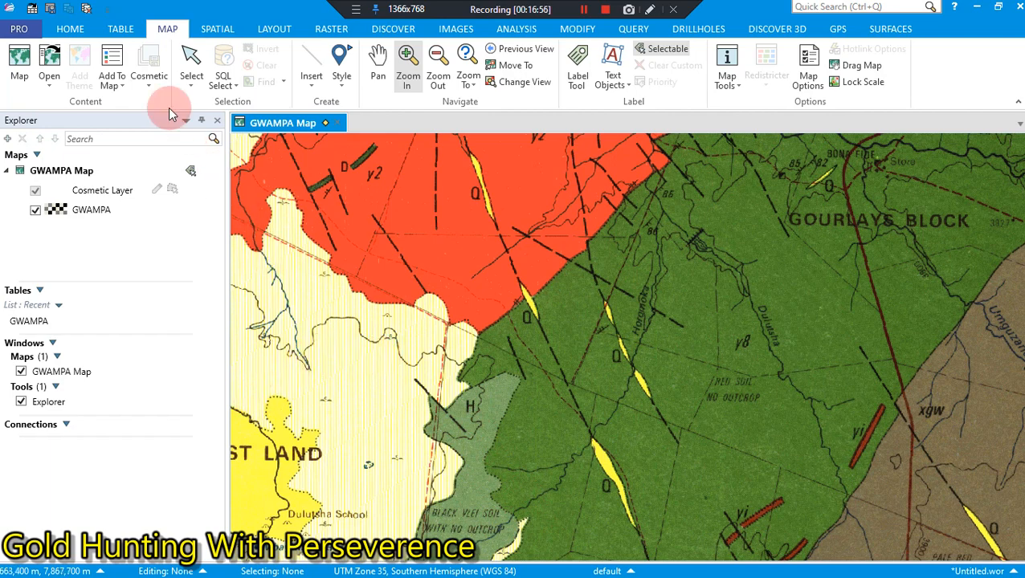
Step: Start saving the current workspace, choosing the WORKSPACES folder inside GOLD HUNTING YOUTUBE on the Desktop as its location
left_click(120, 29)
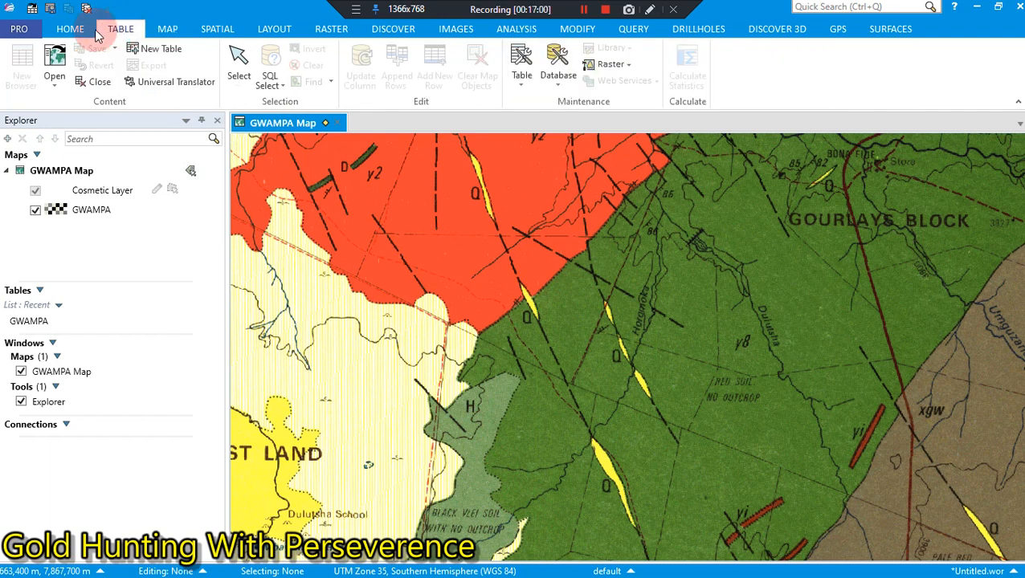
left_click(89, 34)
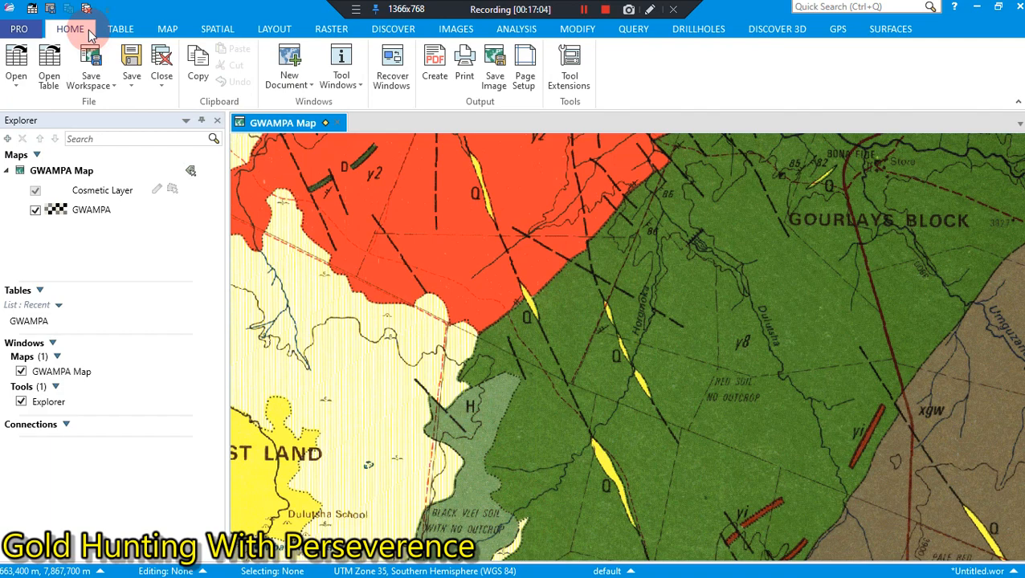
left_click(115, 87)
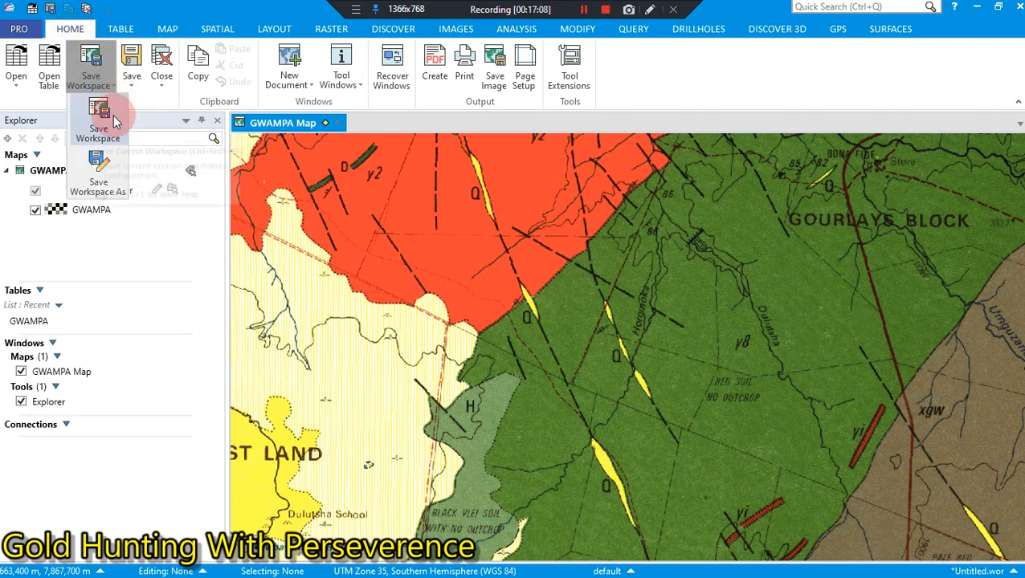
left_click(113, 116)
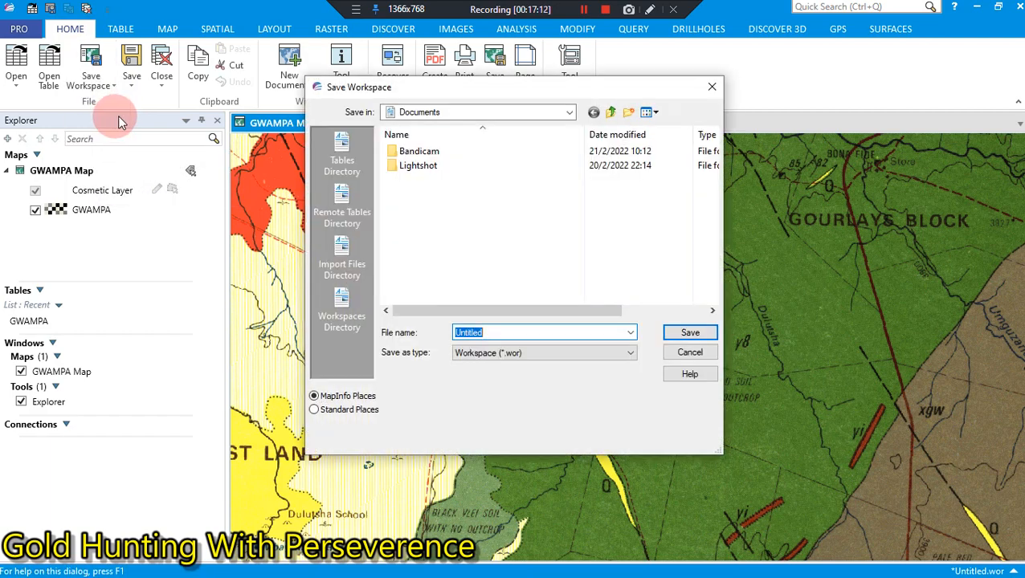
left_click(567, 114)
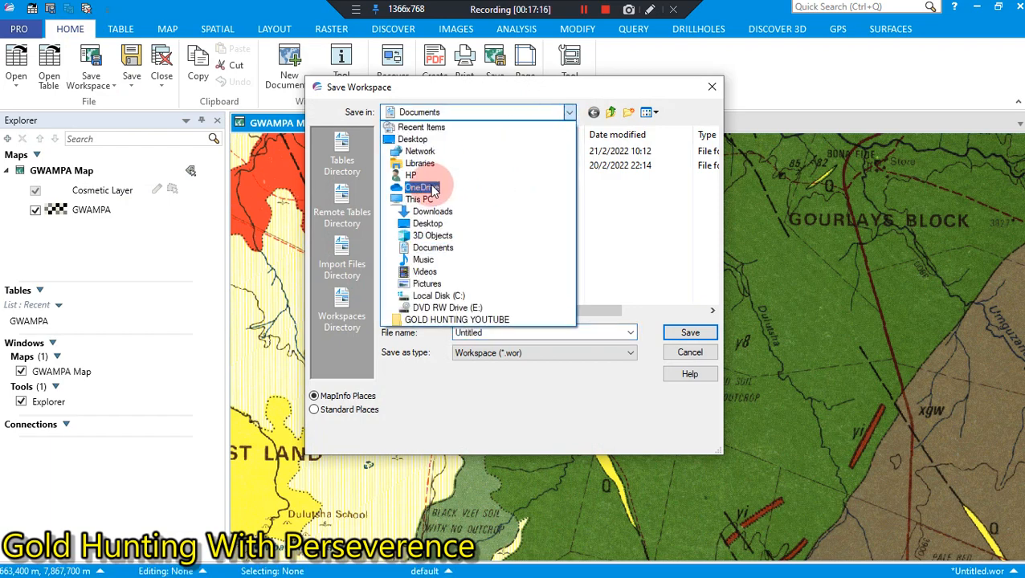
left_click(416, 141)
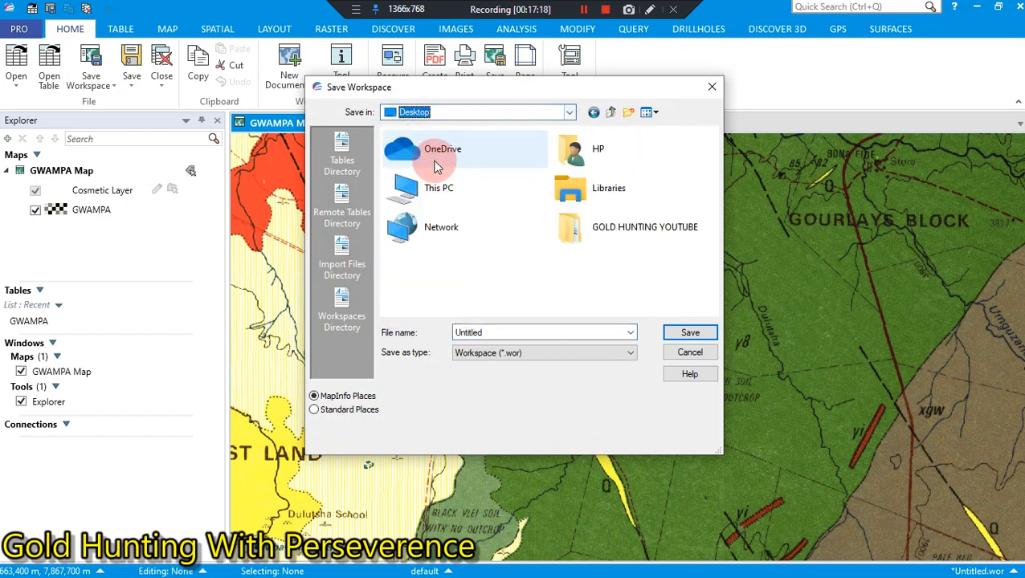
double_click(579, 231)
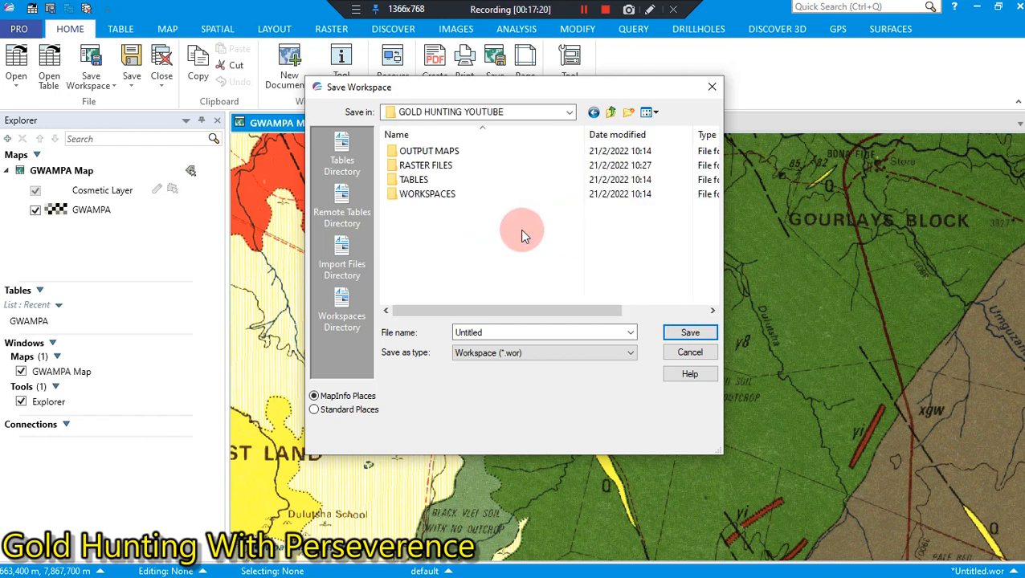
double_click(427, 195)
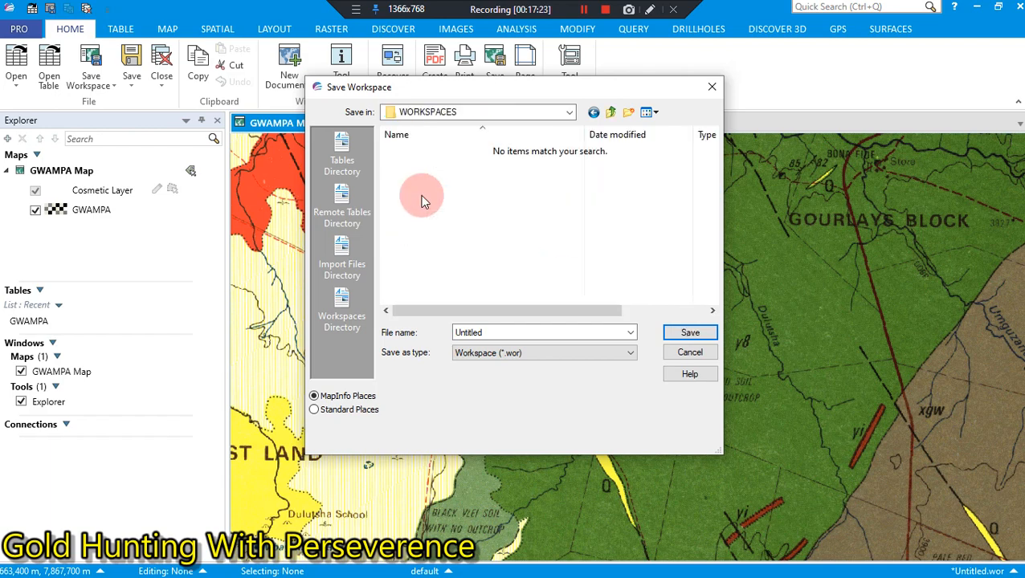
Step: Name the workspace file GOLDHUNTING and save it in Workspace (*.wor) format
double_click(509, 331)
key("BackSpace")
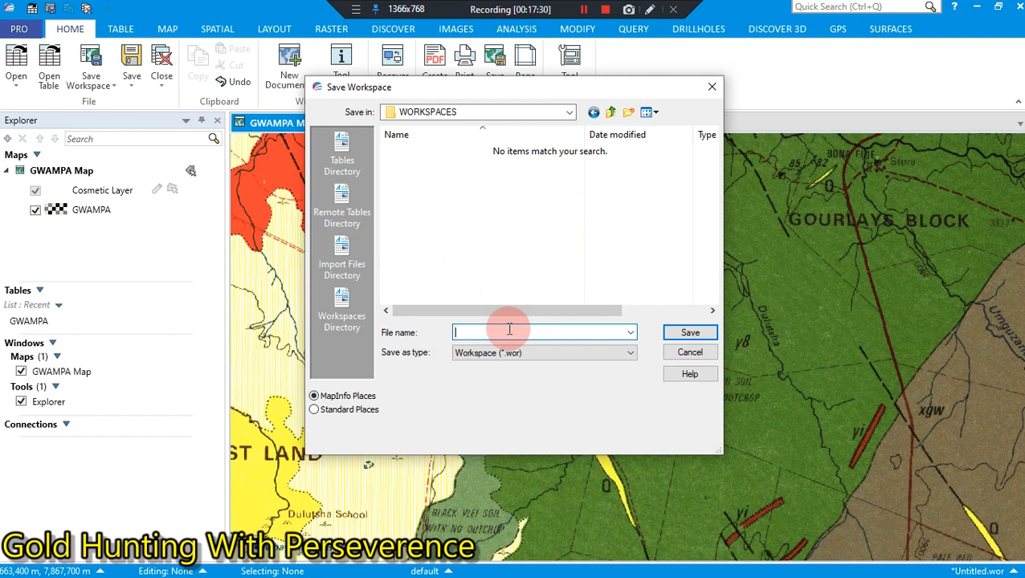
type("GOLD")
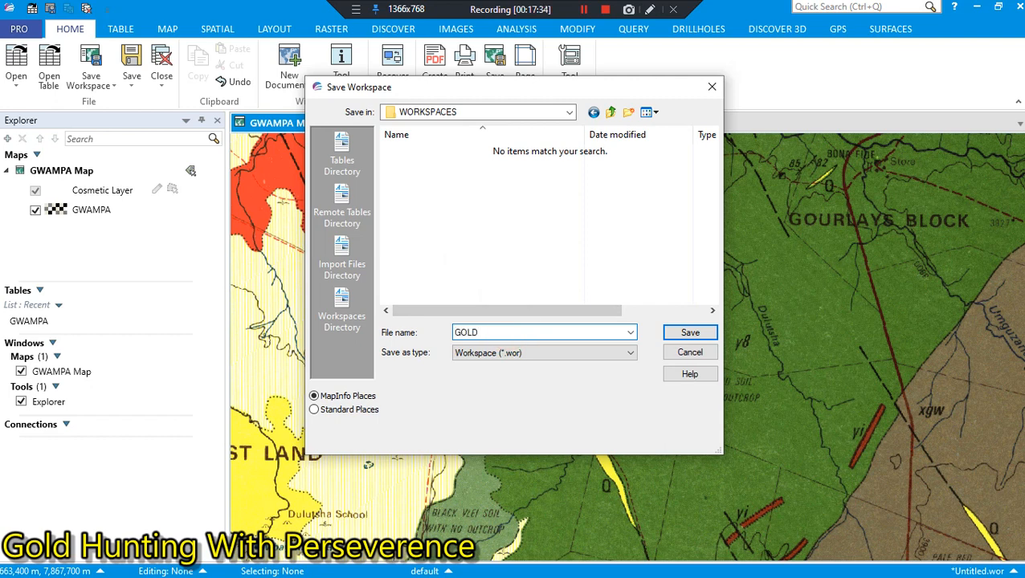
type("HUNTING")
left_click(671, 332)
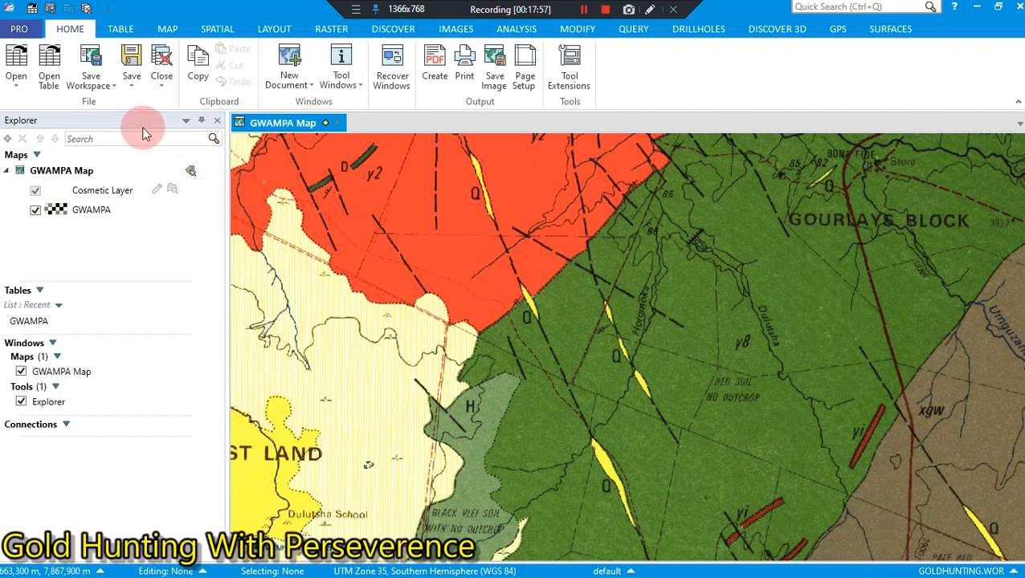
left_click(120, 32)
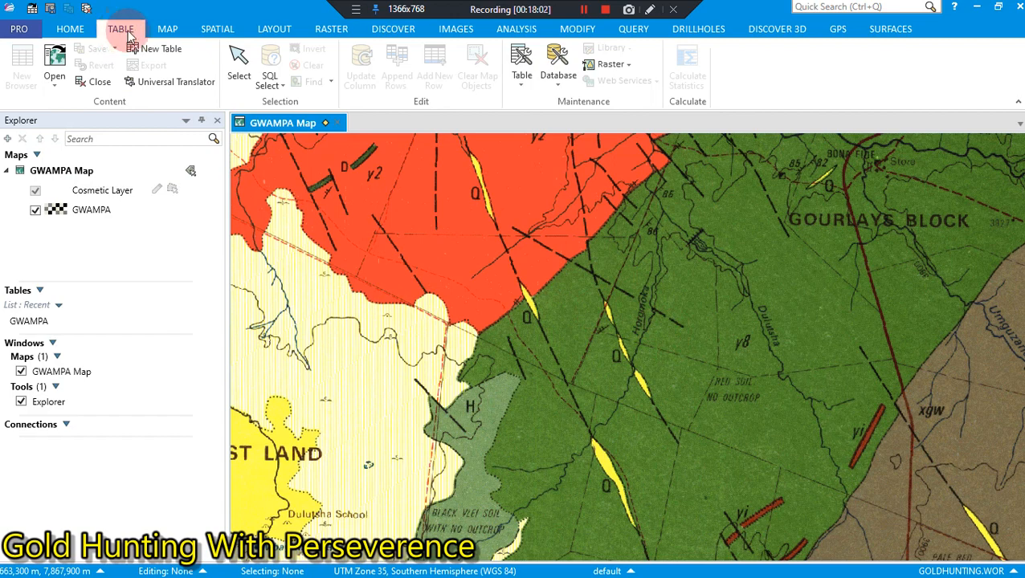
left_click(167, 31)
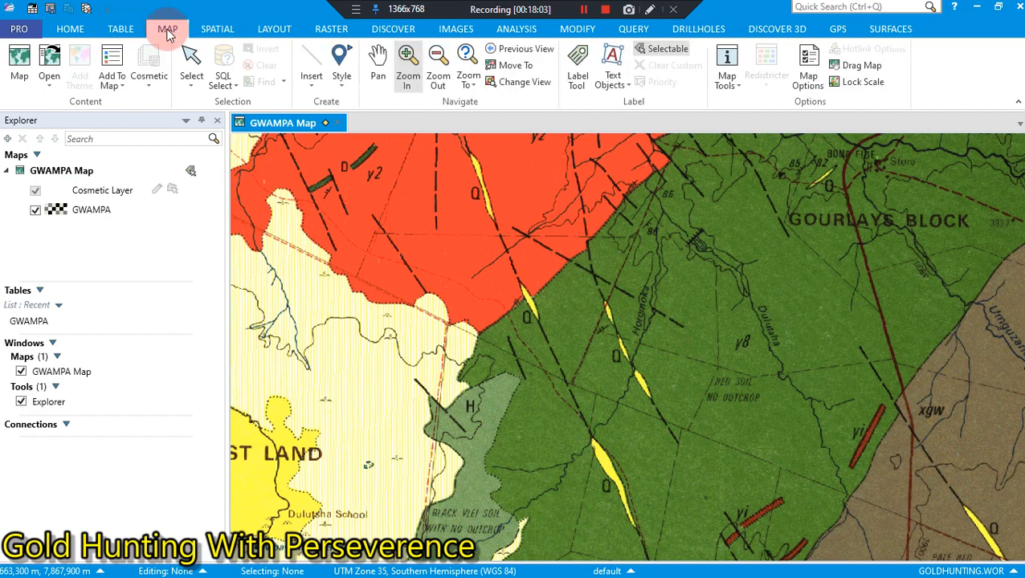
left_click(126, 30)
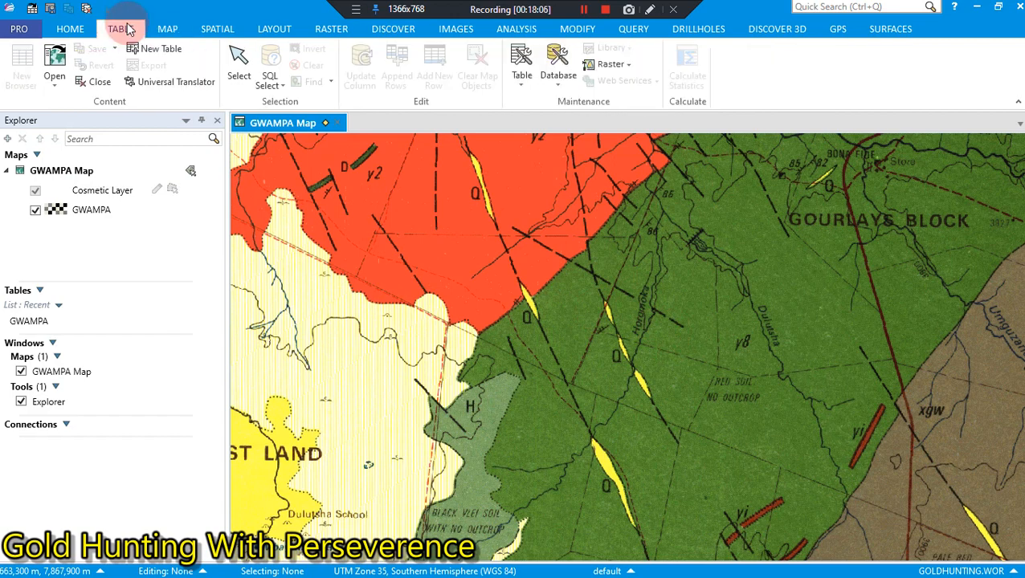
left_click(91, 32)
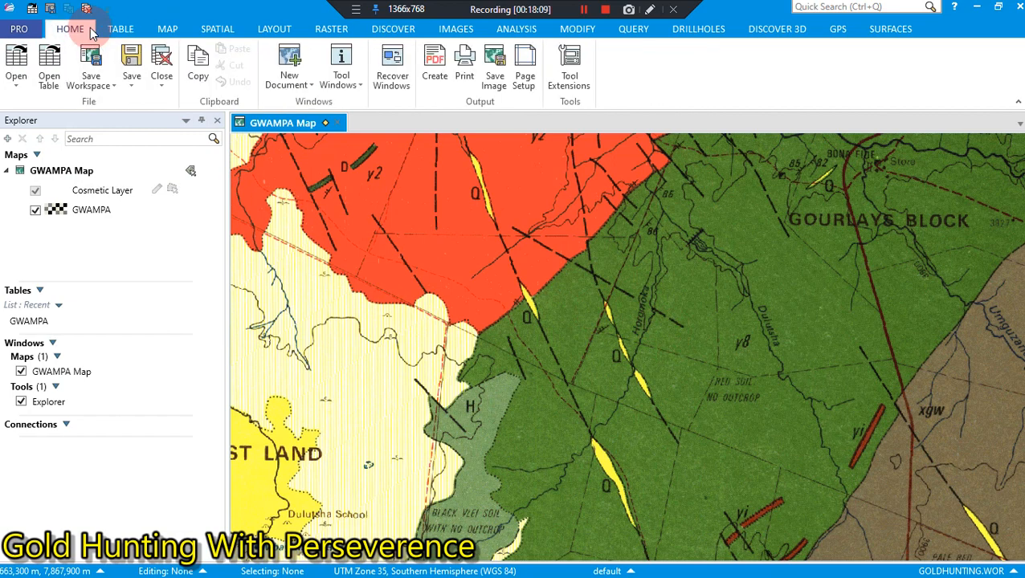
left_click(121, 30)
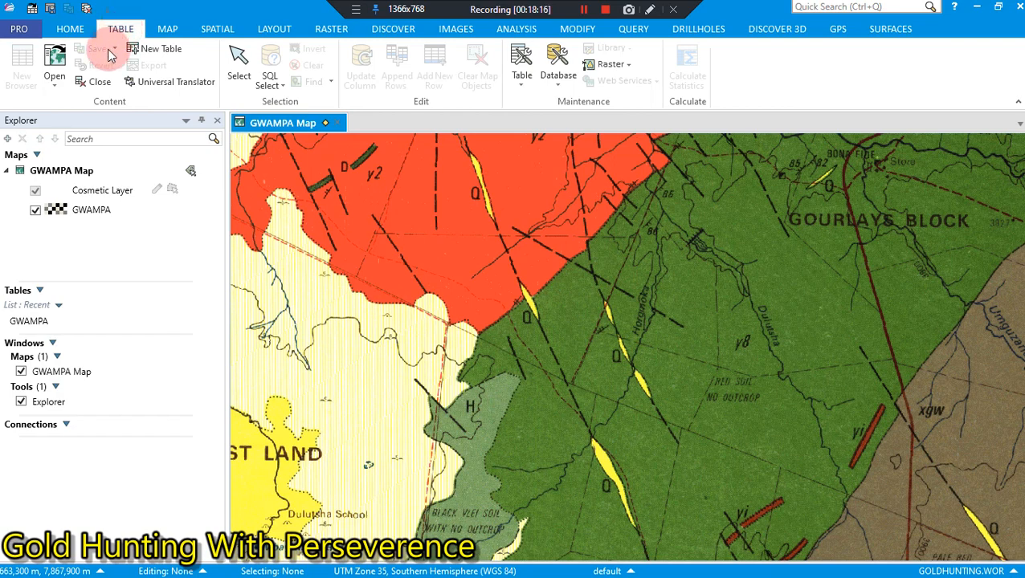
left_click(169, 31)
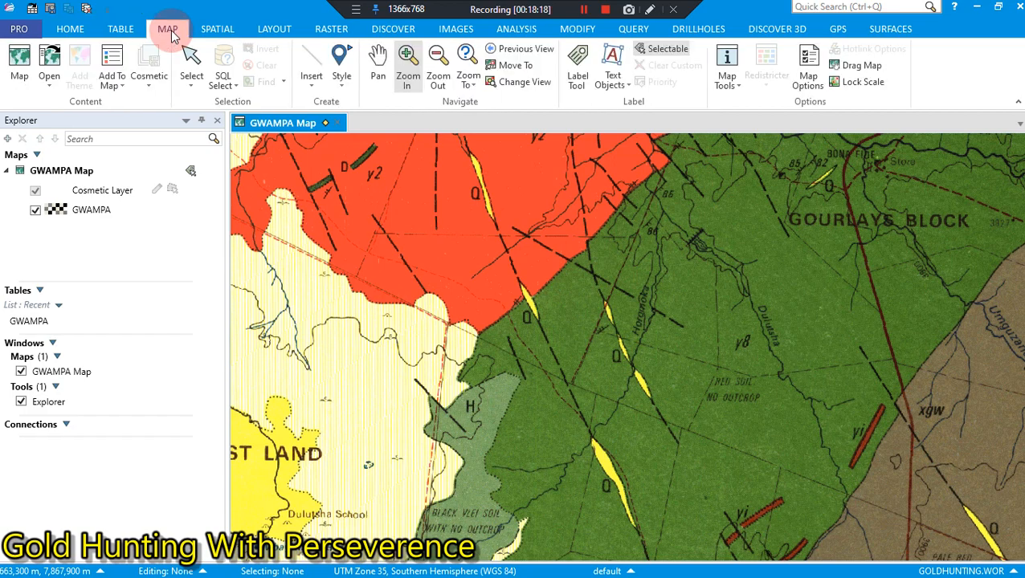
double_click(63, 210)
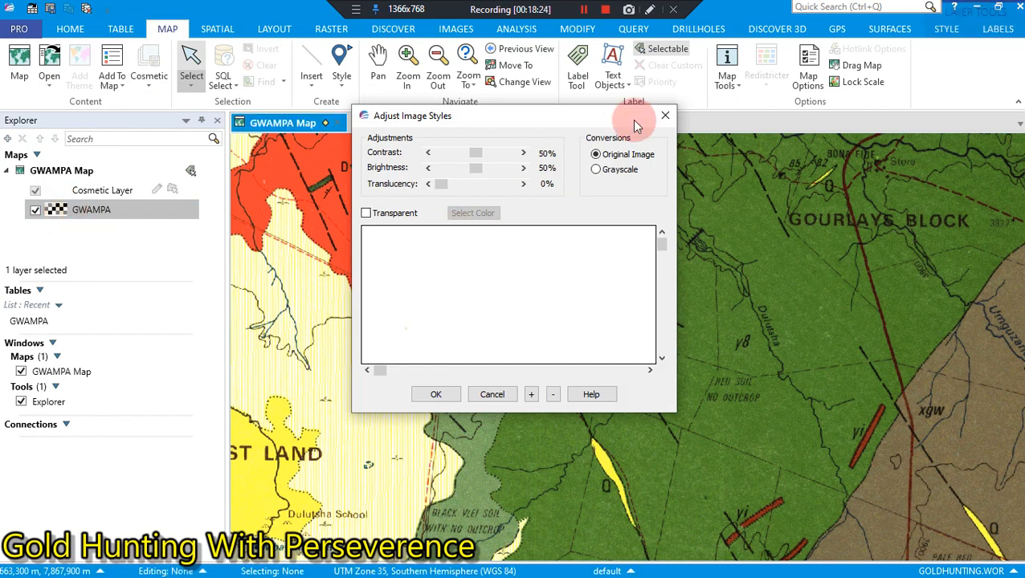
left_click(665, 115)
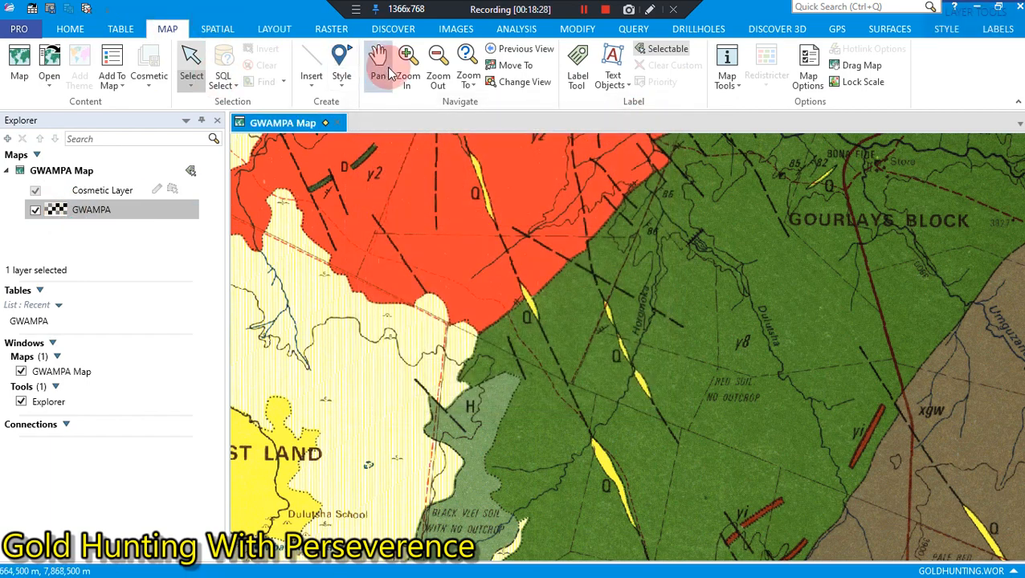
Step: Zoom out on the GWAMPA map to view a wider area around Gourlays Block
left_click(438, 60)
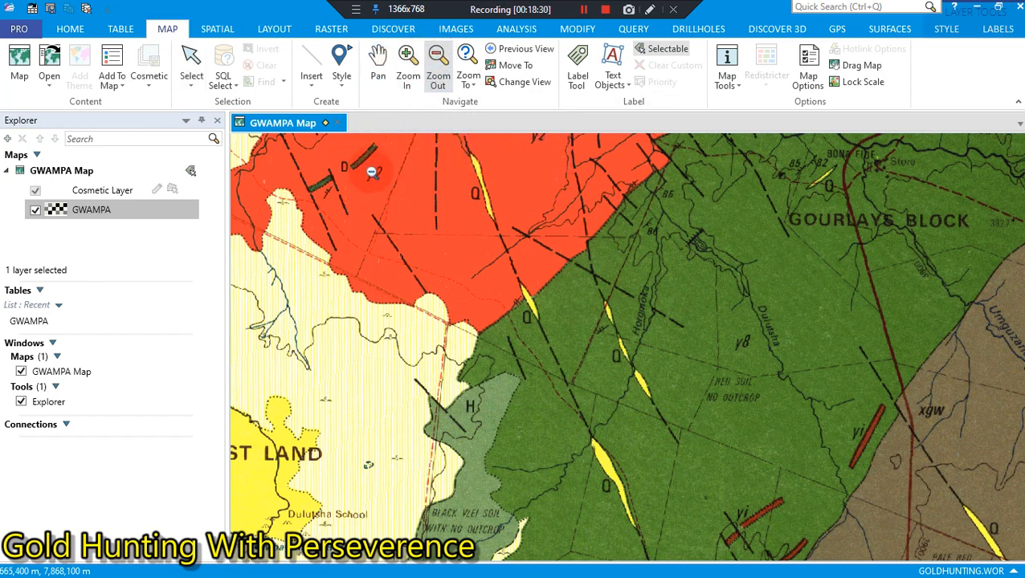
left_click_drag(421, 166, 835, 519)
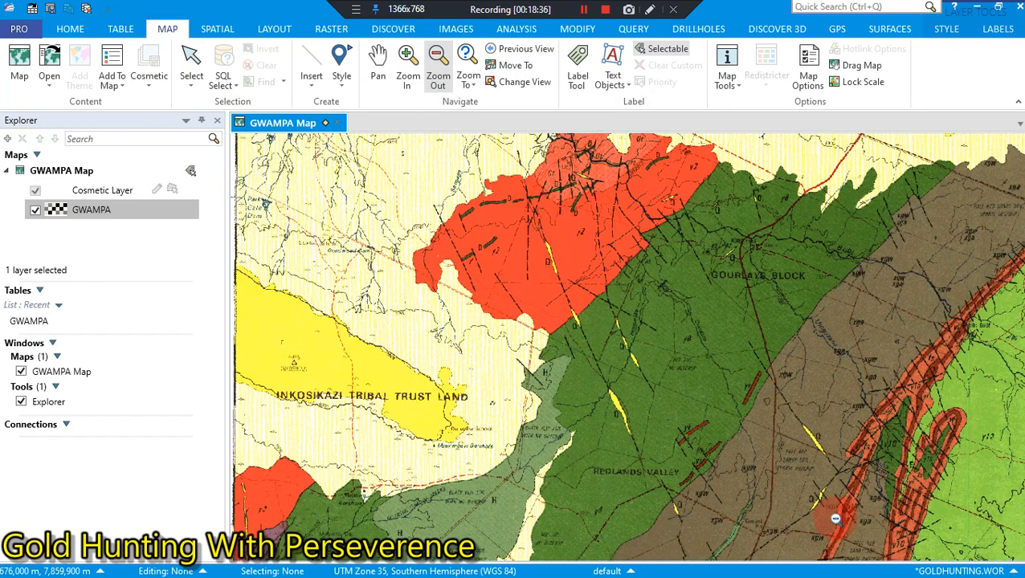